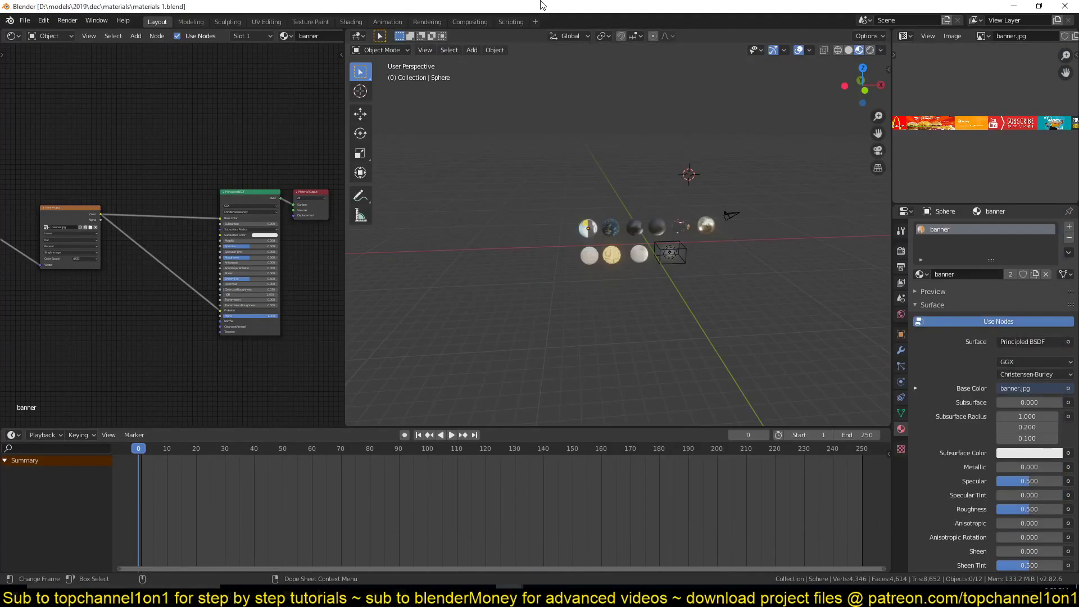
Compare the material preview spheres with the night city in the space movie1 file, returning to the materials 1 file.
scroll(688, 224, "up", 8)
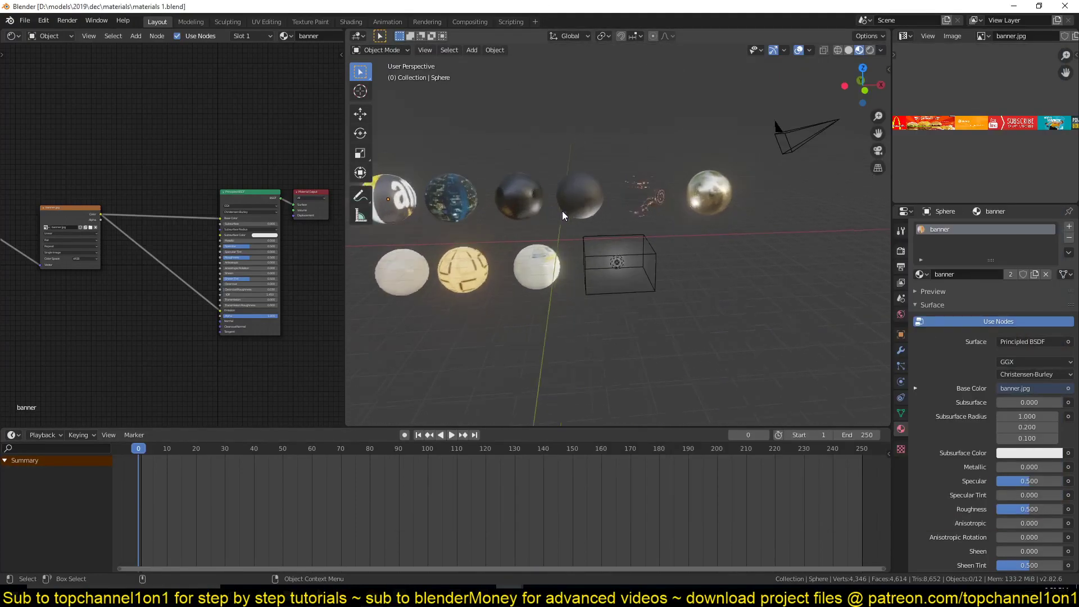
middle_click_drag(561, 211, 605, 272)
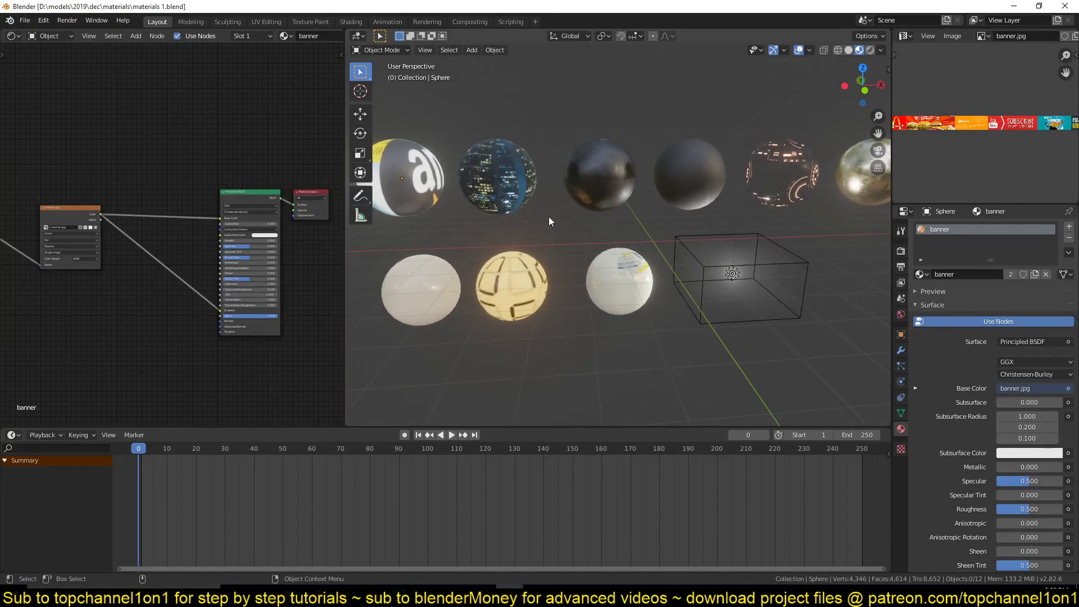
left_click(525, 565)
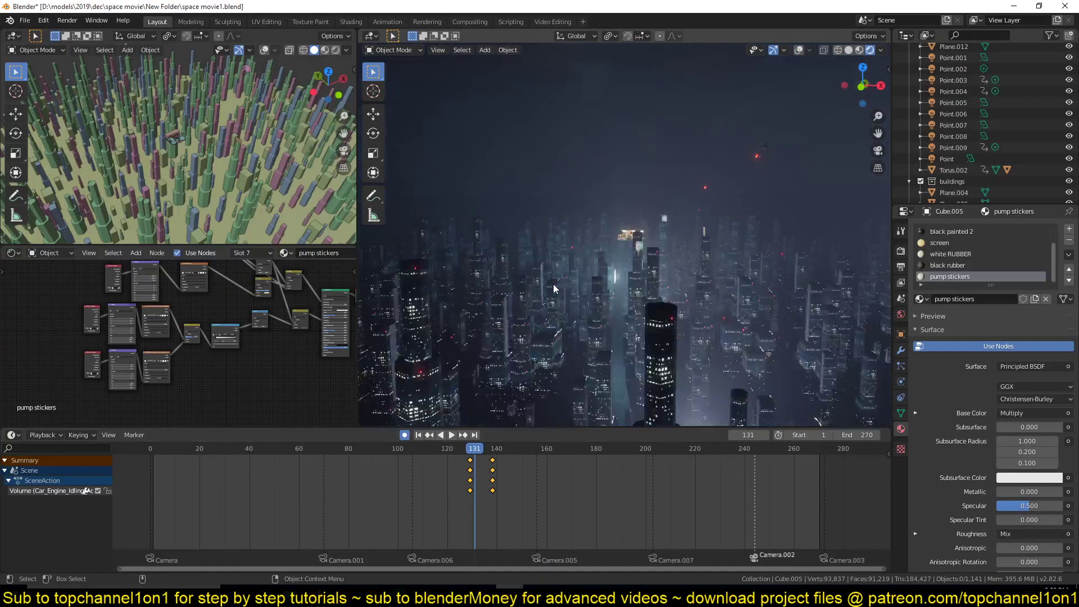
middle_click_drag(553, 285, 511, 169)
scroll(527, 318, "up", 4)
left_click(508, 592)
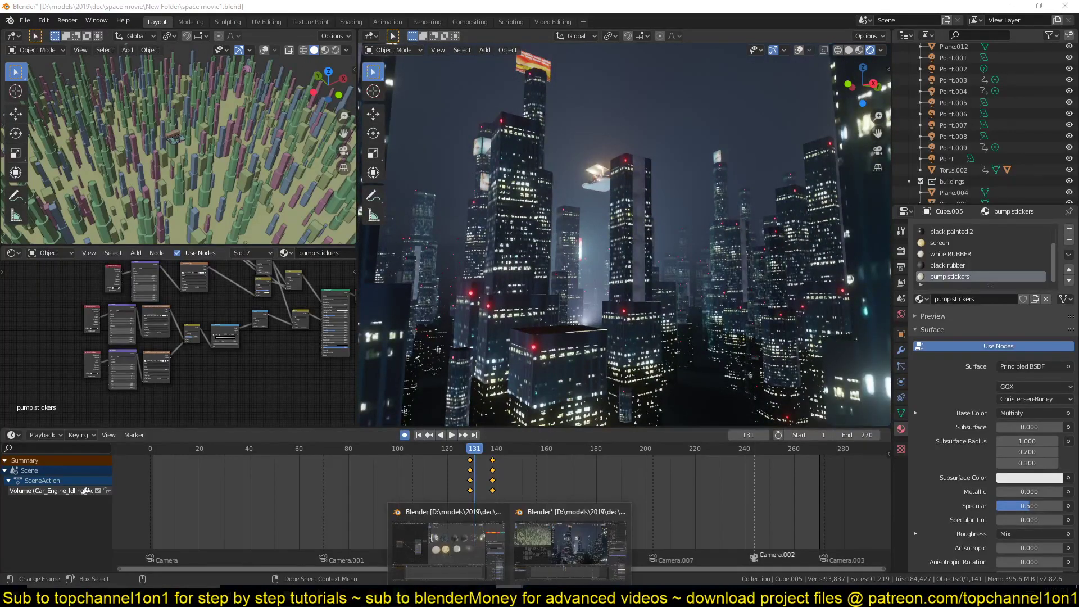
left_click(479, 549)
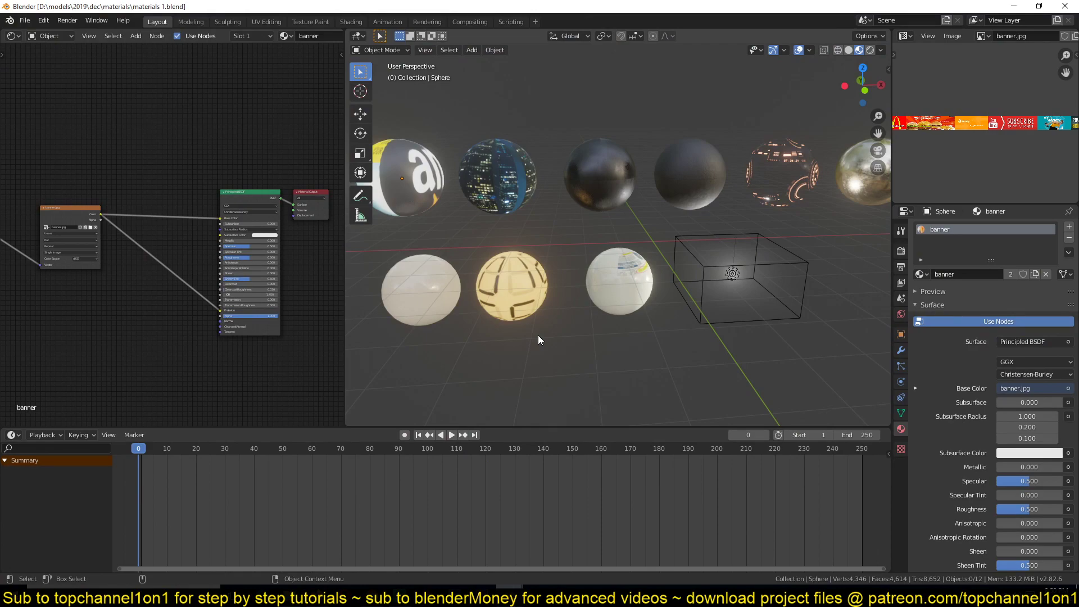
Select the sphere carrying the banner material and play its animation.
middle_click_drag(537, 335, 557, 353, "shift")
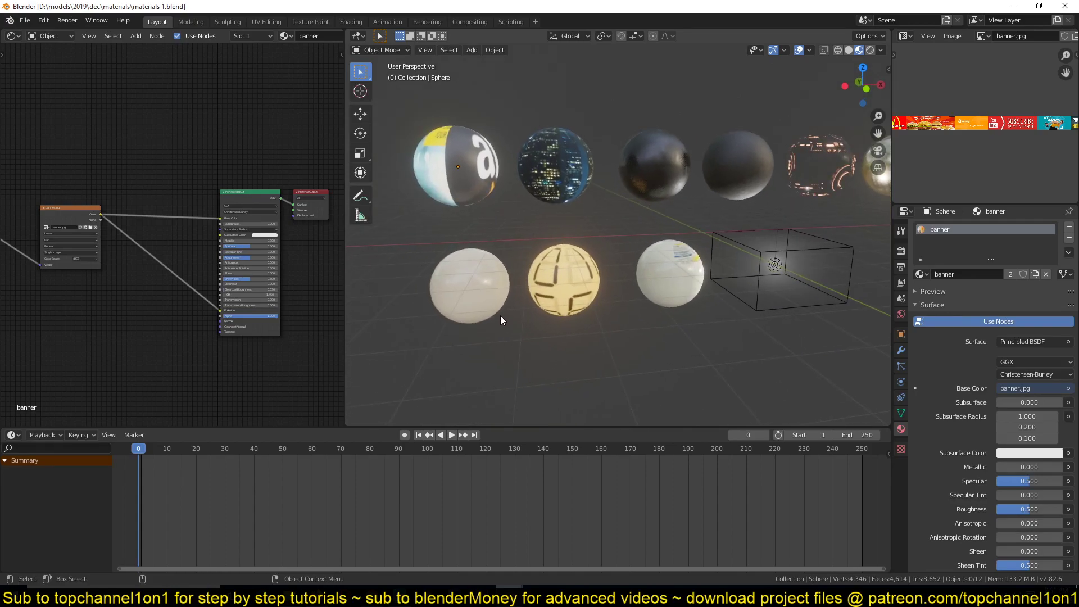
middle_click_drag(523, 298, 531, 326)
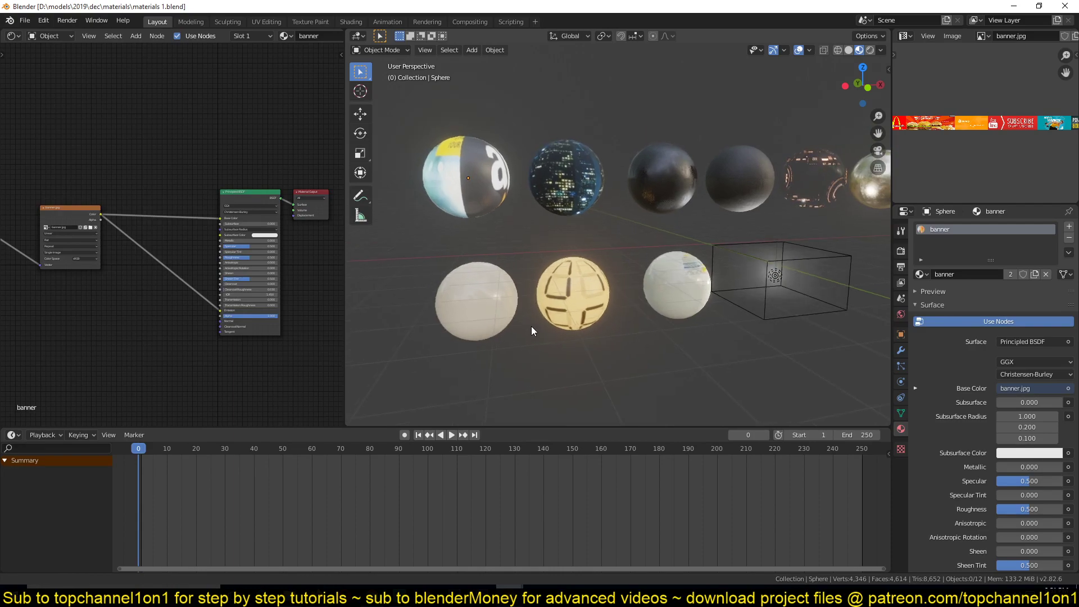
left_click(485, 216)
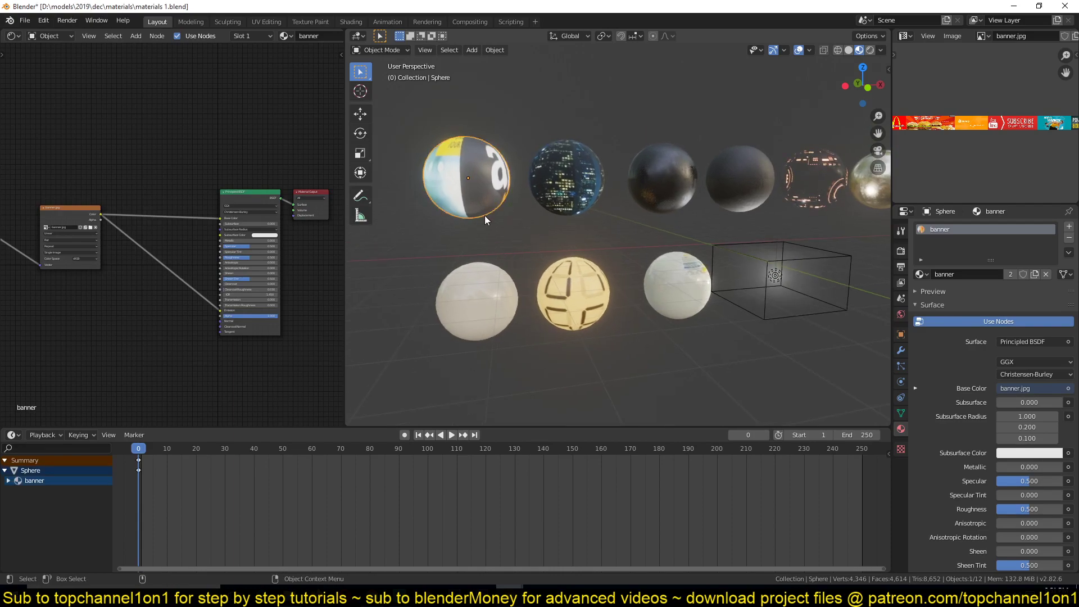
mouse_move(484, 217)
middle_mouse_down()
mouse_move(497, 218)
mouse_move(472, 227)
middle_mouse_up()
key("space")
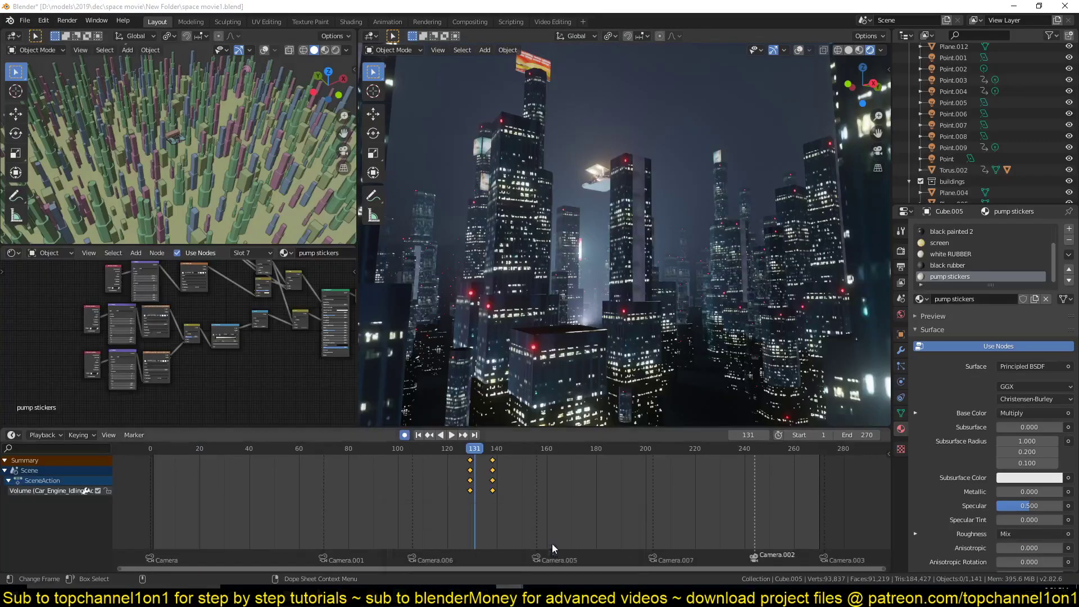
Advance the space movie1 city scene frame by frame to frame 139.
key("Right")
key("Right")
key("Right")
key("Right")
key("Right")
key("Right")
key("Right")
key("Right")
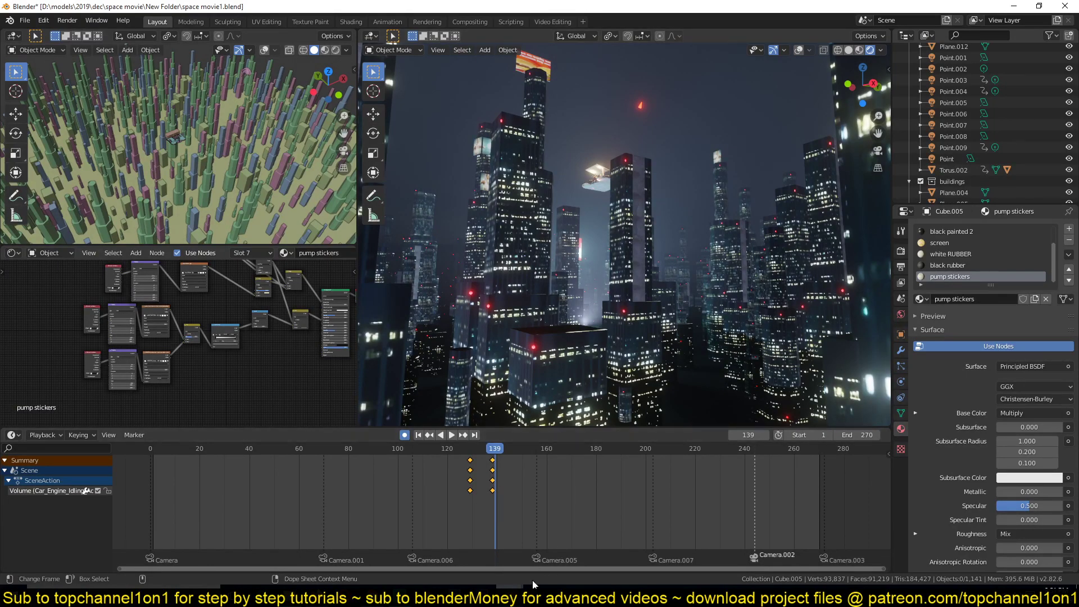
Switch back to the materials 1 file, examine the banner material's mapping nodes and play the animation to frame 58.
left_click(508, 589)
left_click(470, 540)
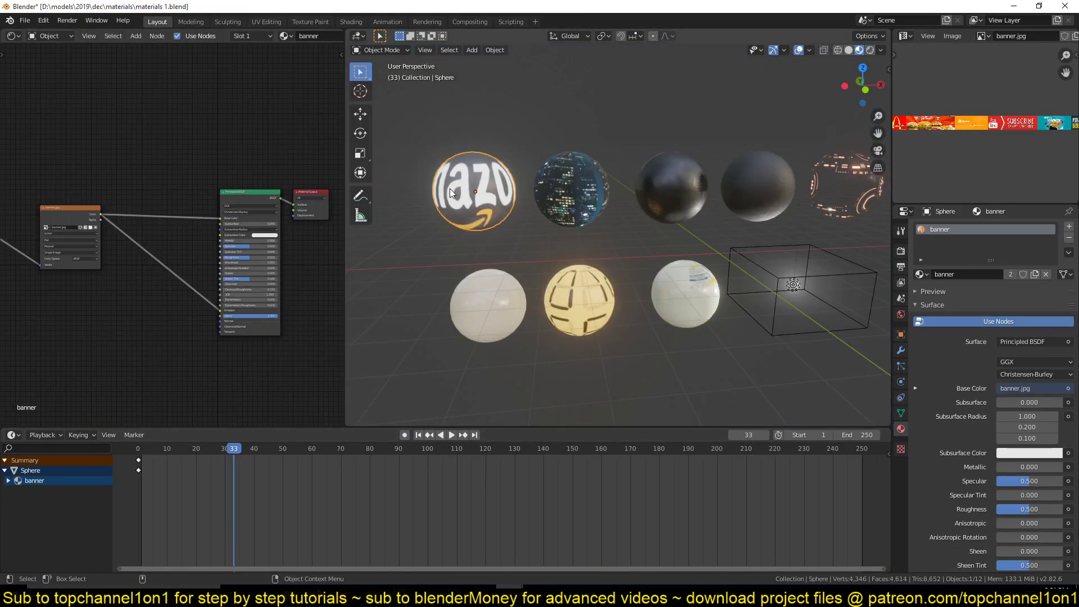
middle_click_drag(440, 198, 533, 241, "shift")
scroll(48, 271, "down", 5)
middle_click_drag(38, 268, 154, 255)
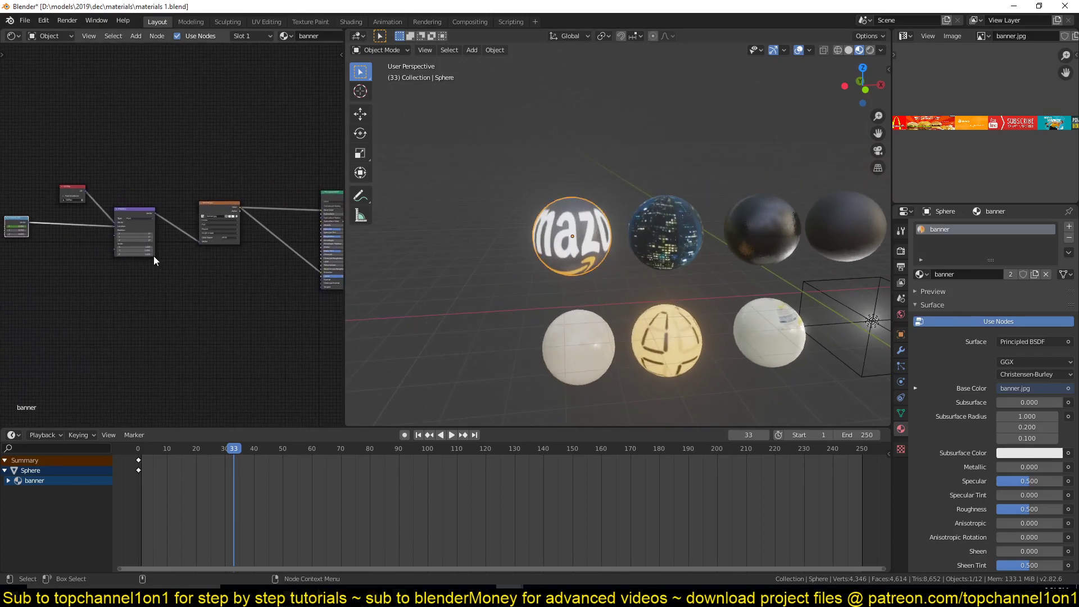
scroll(153, 255, "up", 4)
scroll(84, 288, "down", 5)
scroll(129, 282, "up", 2)
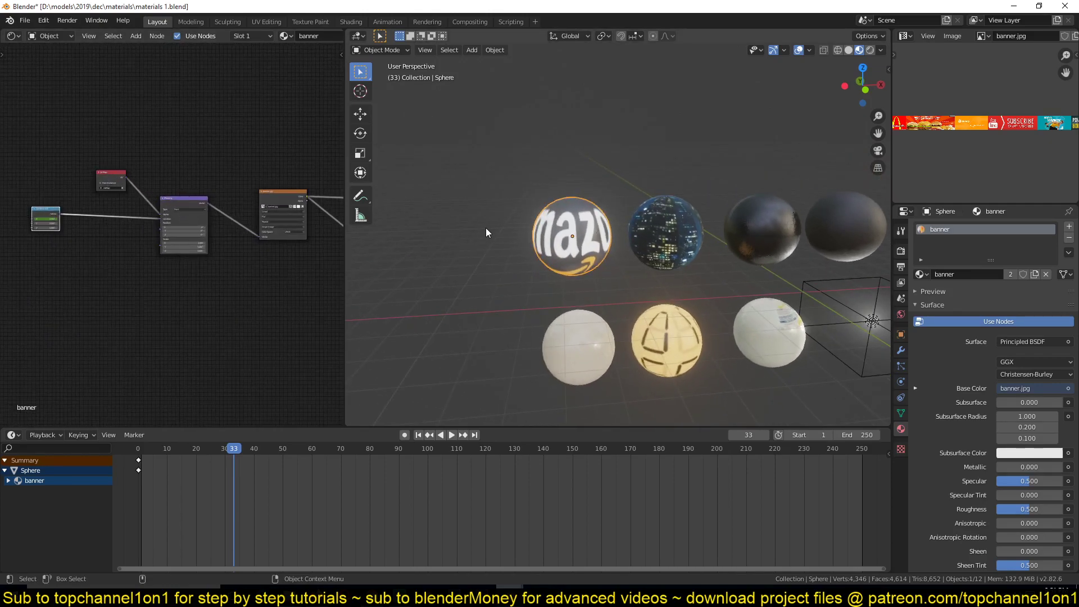
key("space")
key("space")
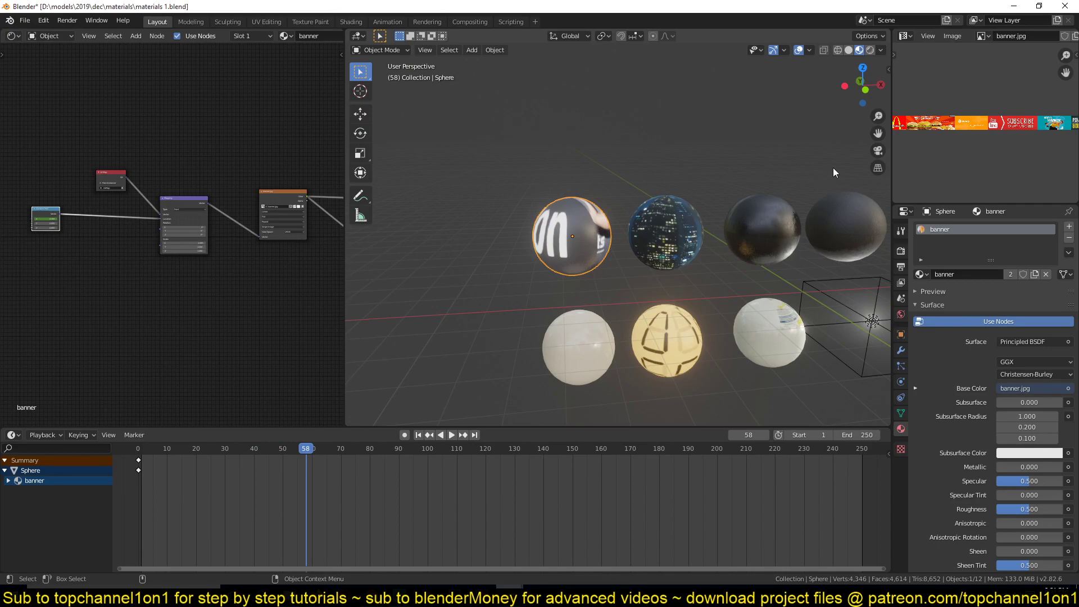
Examine the banner.jpg image and its texture node's connections to the Mapping and Principled BSDF nodes.
scroll(980, 160, "up", 4)
middle_click_drag(993, 126, 982, 134)
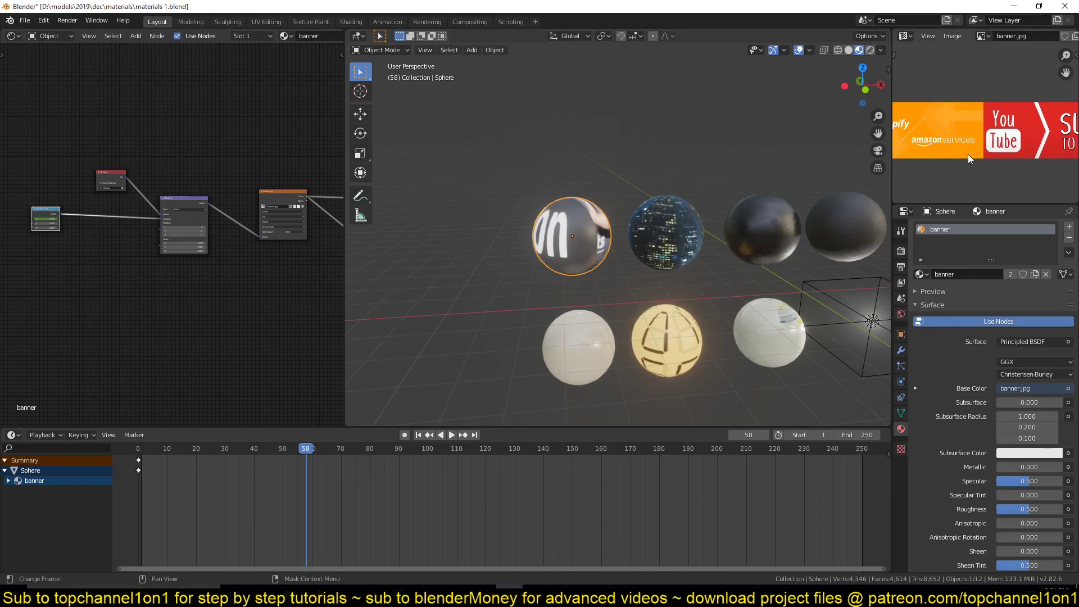
scroll(782, 195, "up", 6)
scroll(186, 214, "up", 10)
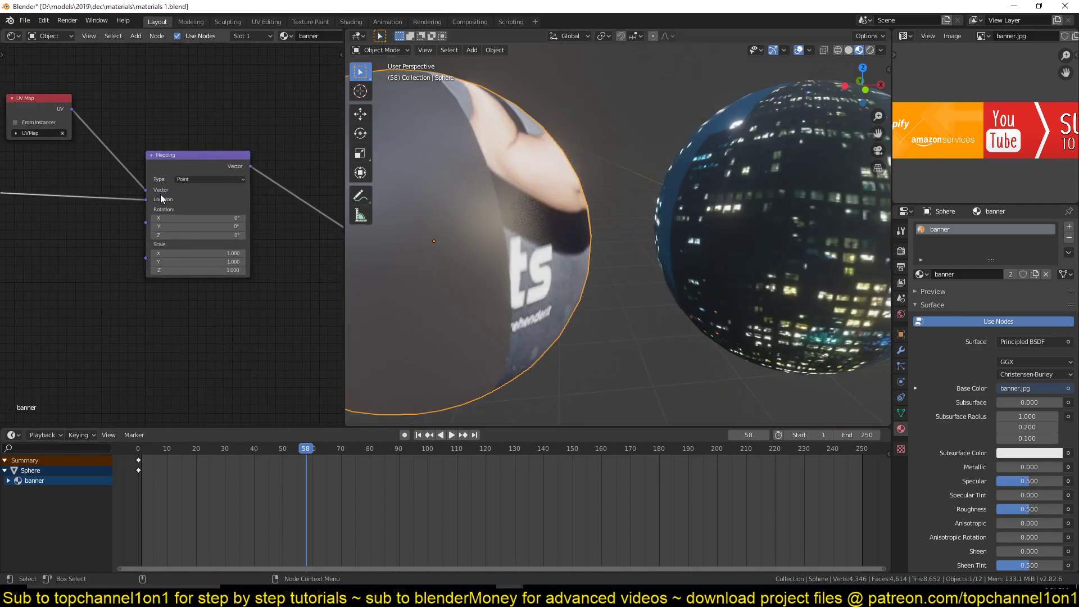
middle_click_drag(295, 236, 57, 272)
left_click(165, 177)
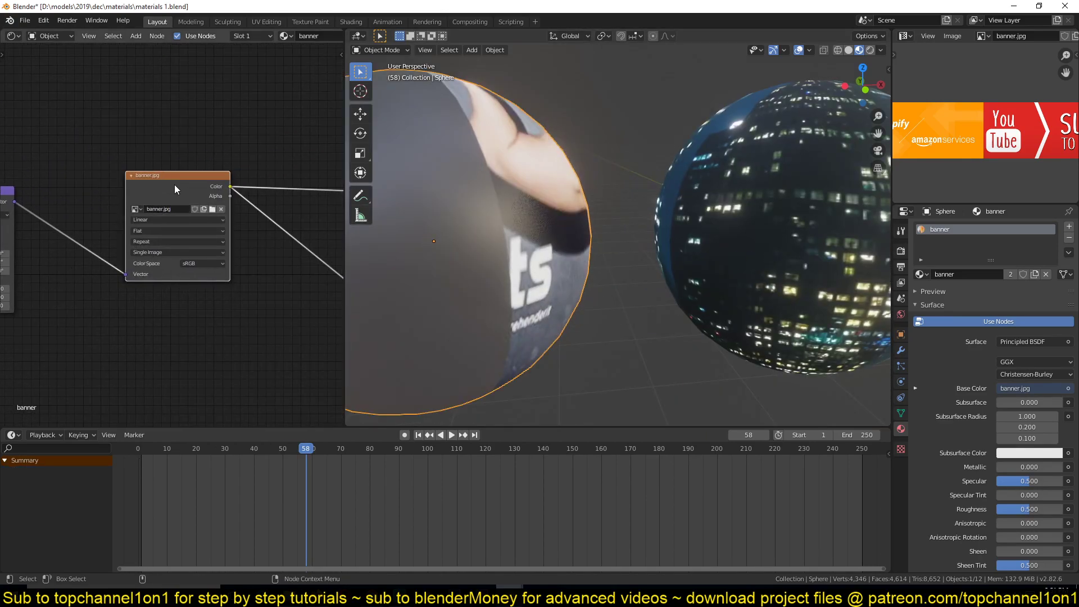
scroll(177, 216, "down", 3)
middle_click_drag(262, 217, 141, 219)
scroll(173, 238, "up", 1)
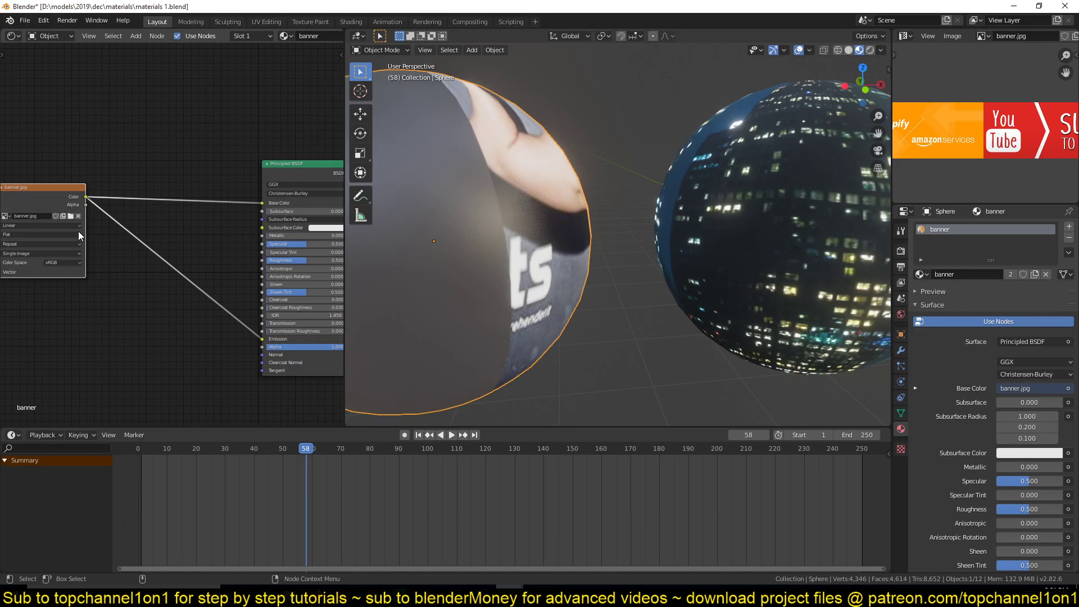
scroll(716, 217, "down", 6)
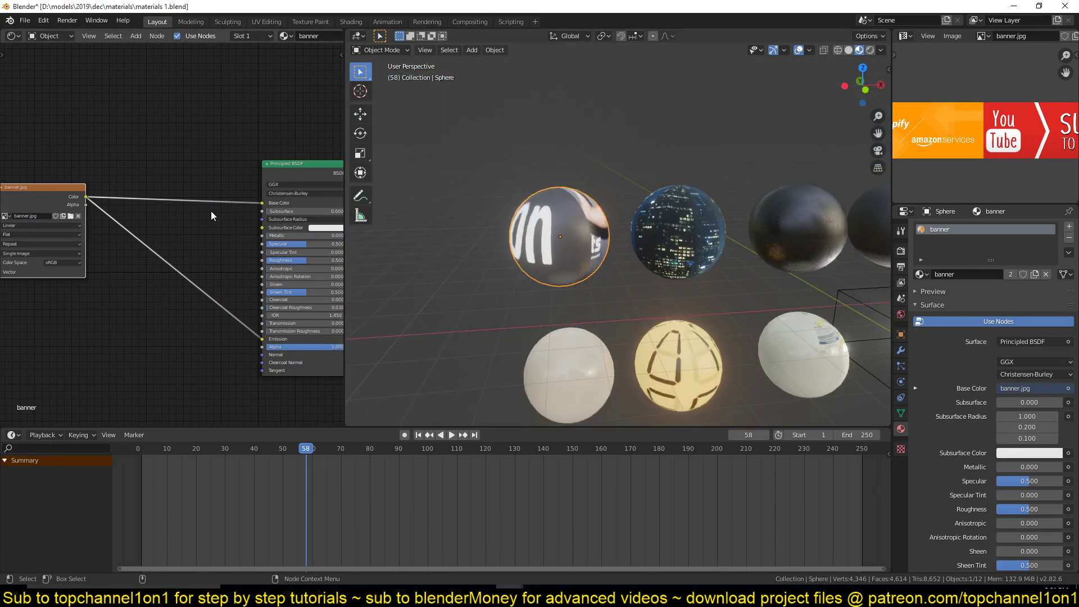
Select the sphere with the lit building windows and compare its material with the towers in the space movie1 scene.
middle_click_drag(679, 269, 563, 272, "shift")
left_click(582, 268)
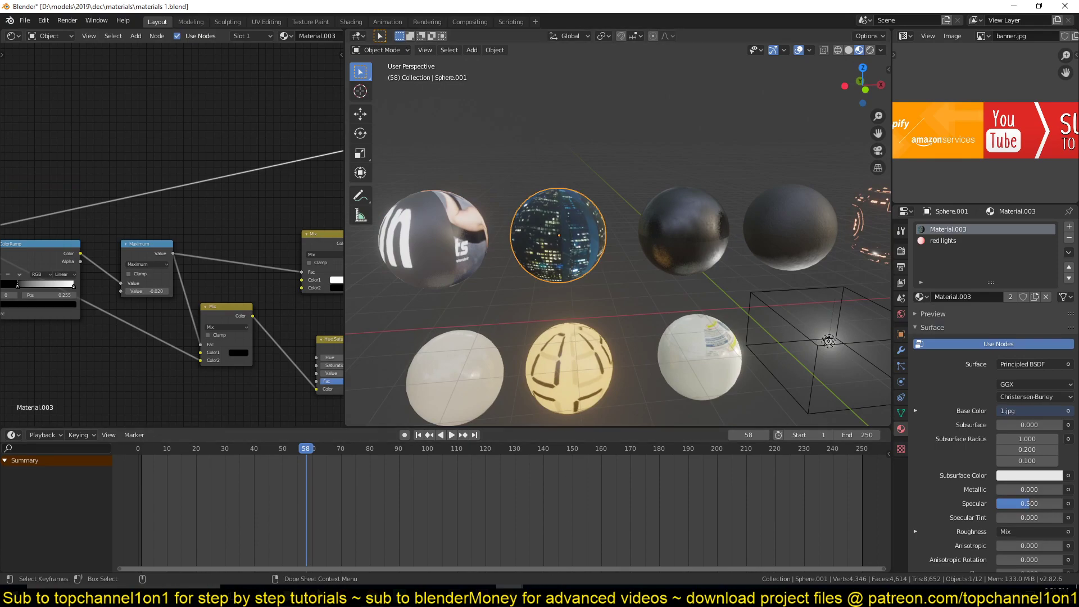
left_click(510, 596)
left_click(557, 547)
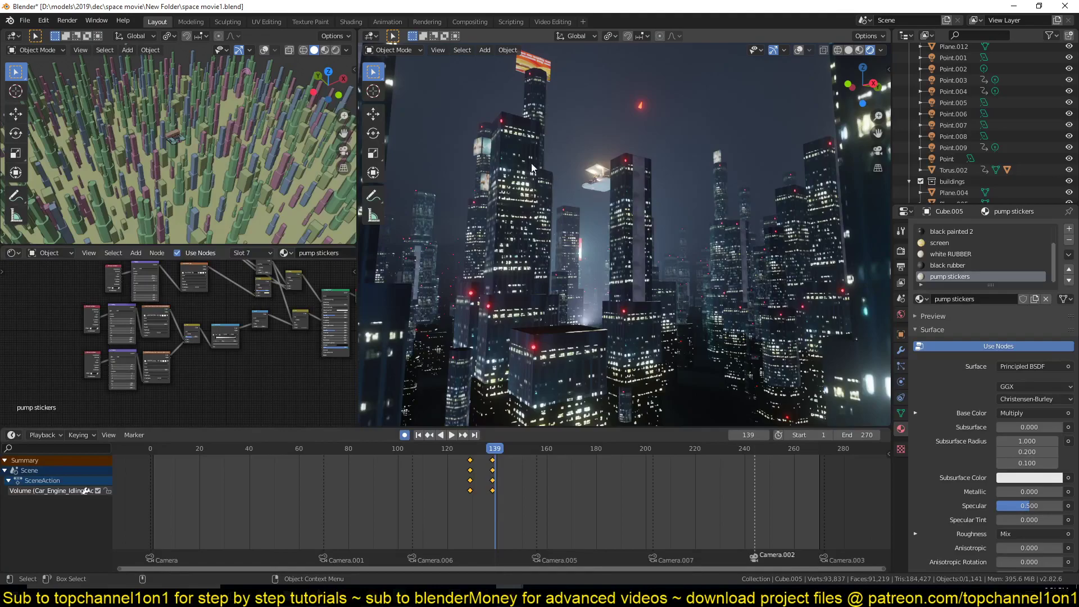
scroll(546, 233, "down", 3)
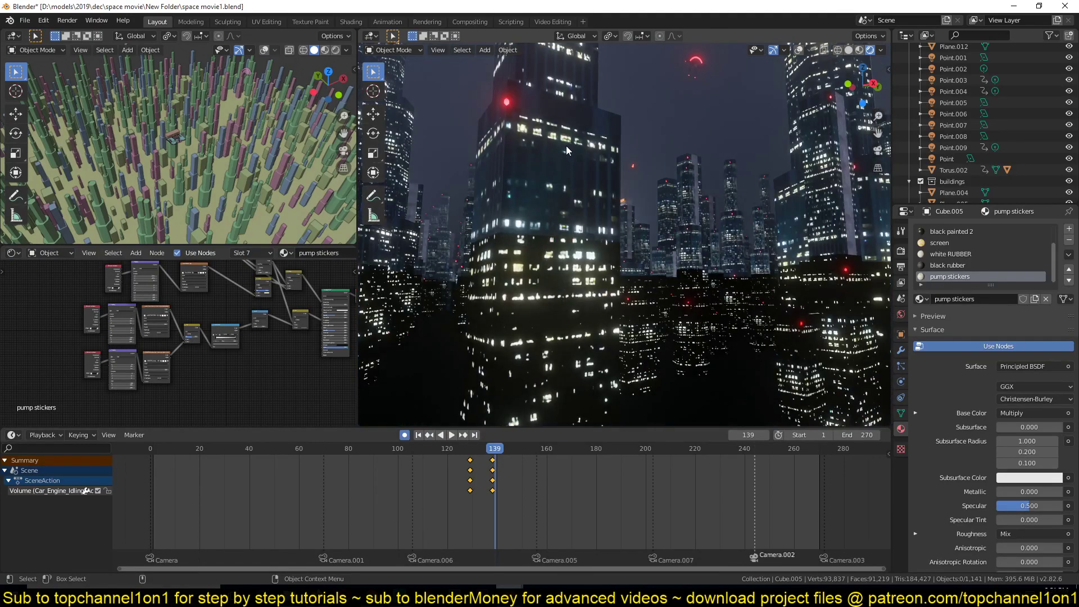
left_click(1020, 6)
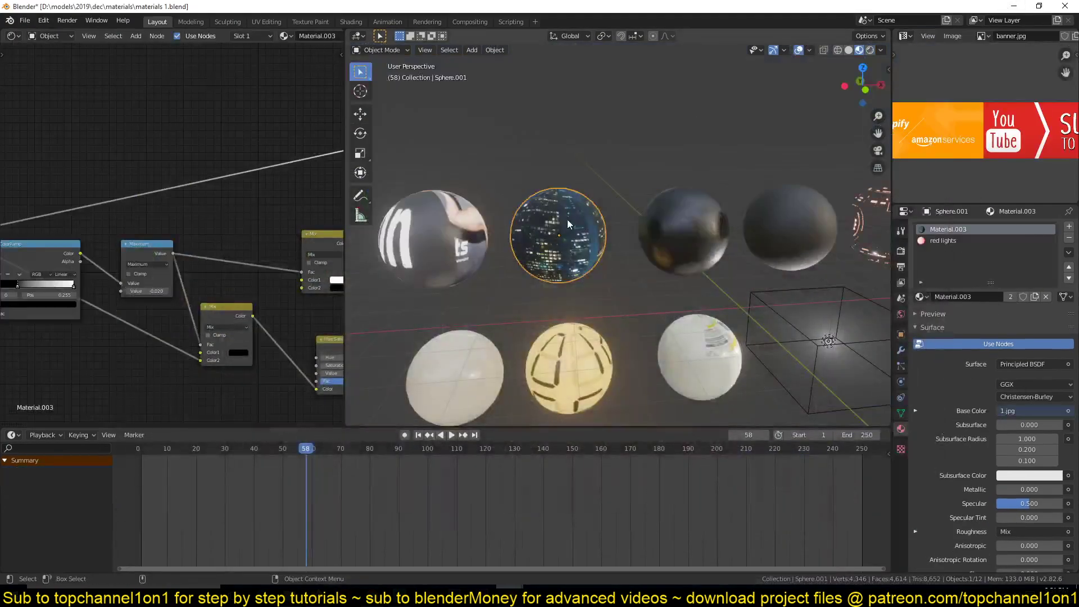
Remove the red lights material slot from the lit-windows sphere.
middle_click_drag(575, 223, 573, 183)
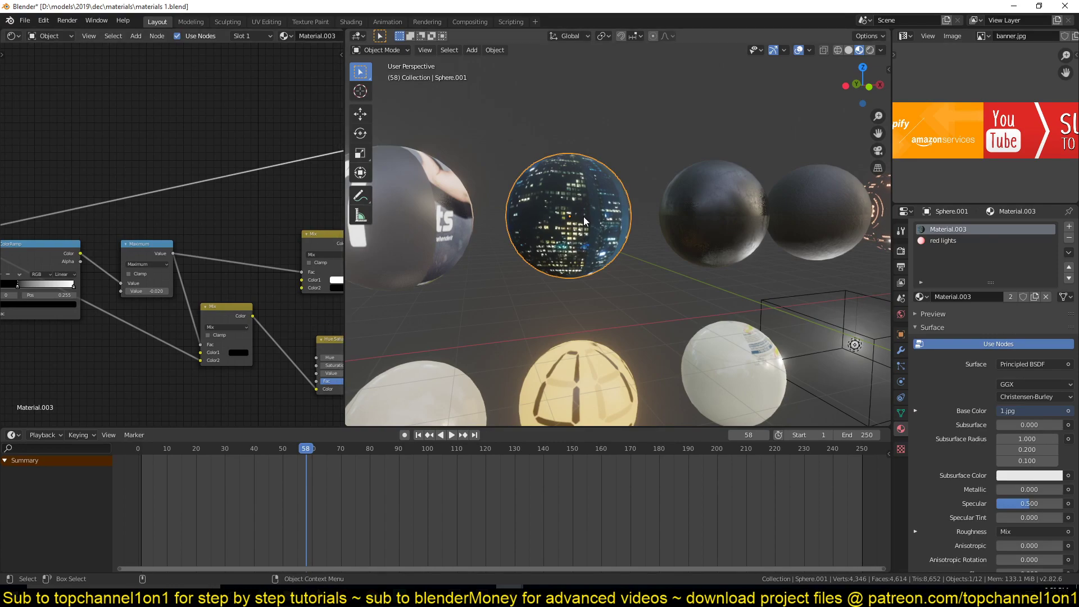
middle_click_drag(328, 385, 198, 344)
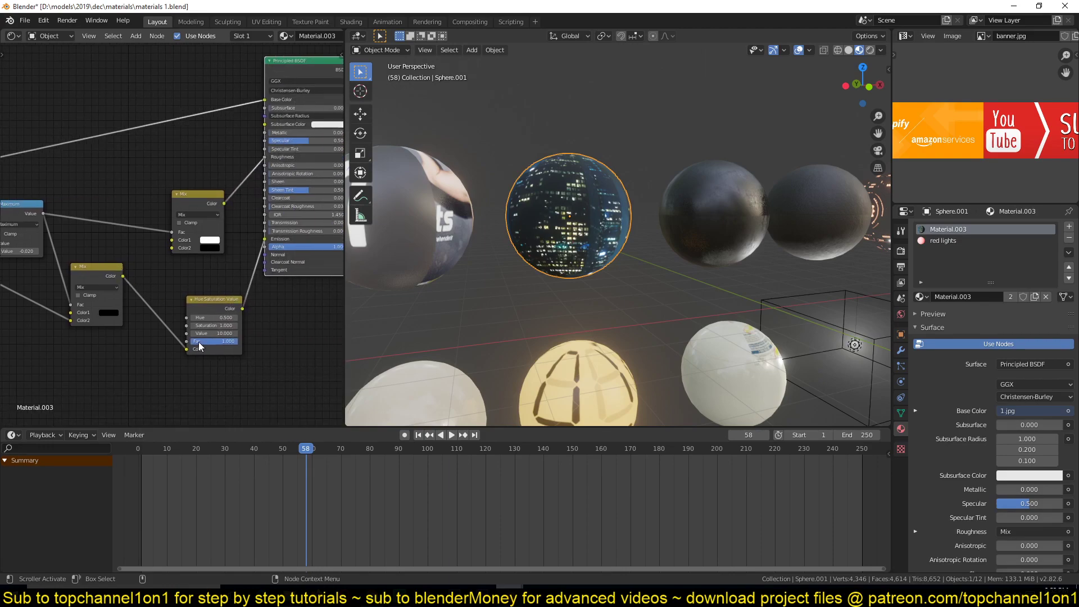
scroll(201, 344, "up", 3)
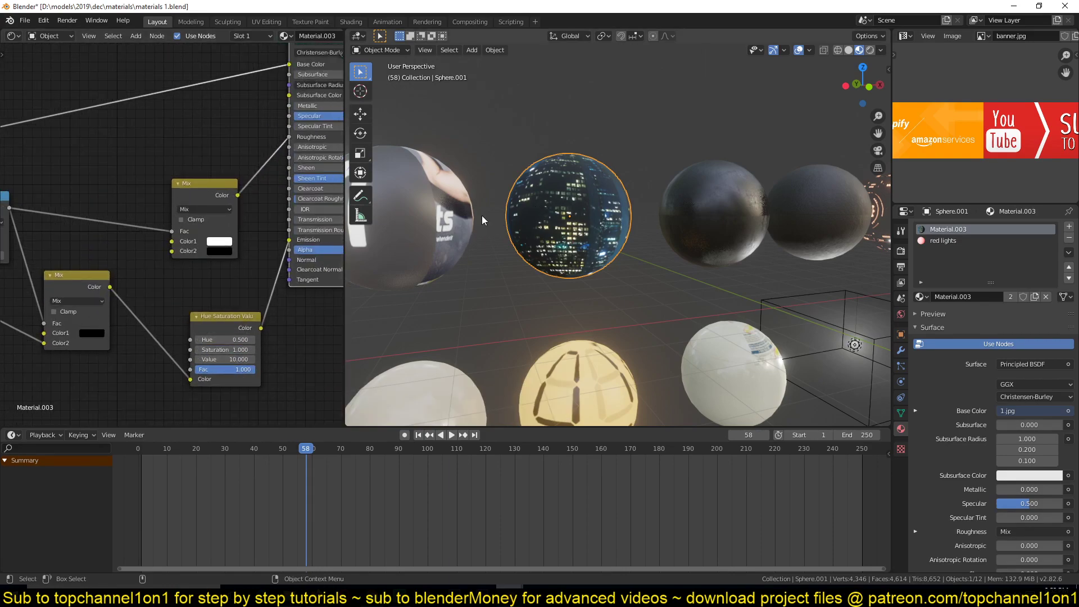
left_click(923, 238)
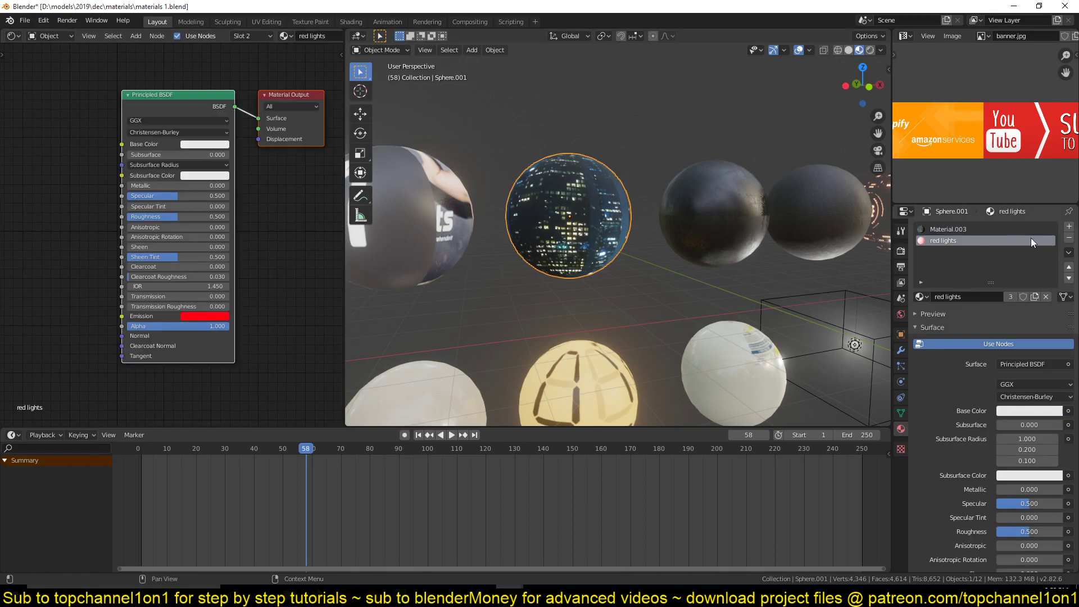
left_click(1065, 238)
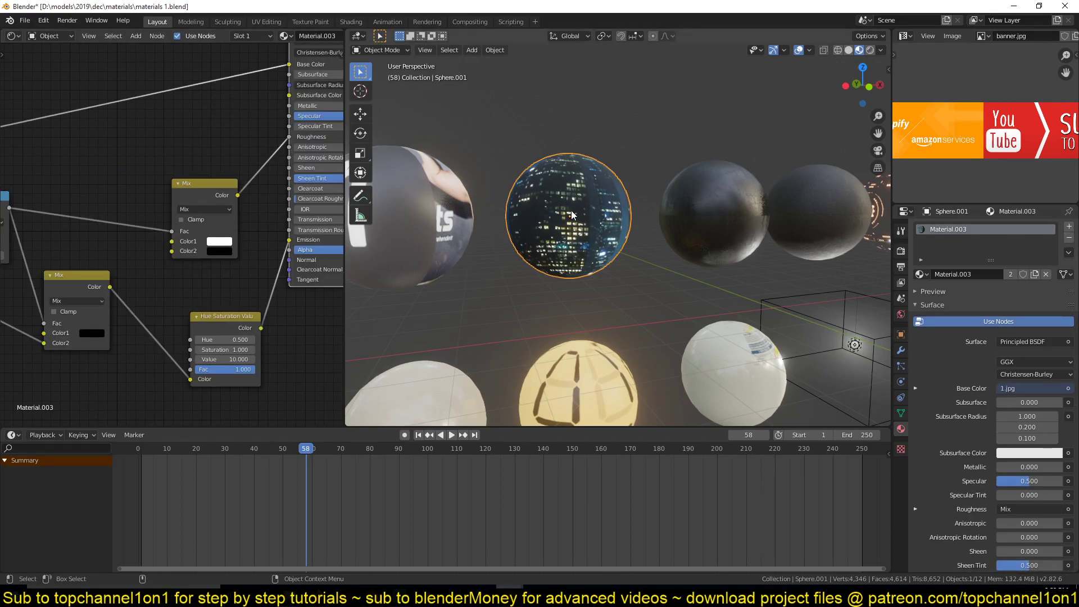
Raise the Value of Material.003's Hue Saturation Value node to 100 and inspect the window glow.
left_click(237, 359)
type("100")
key("Return")
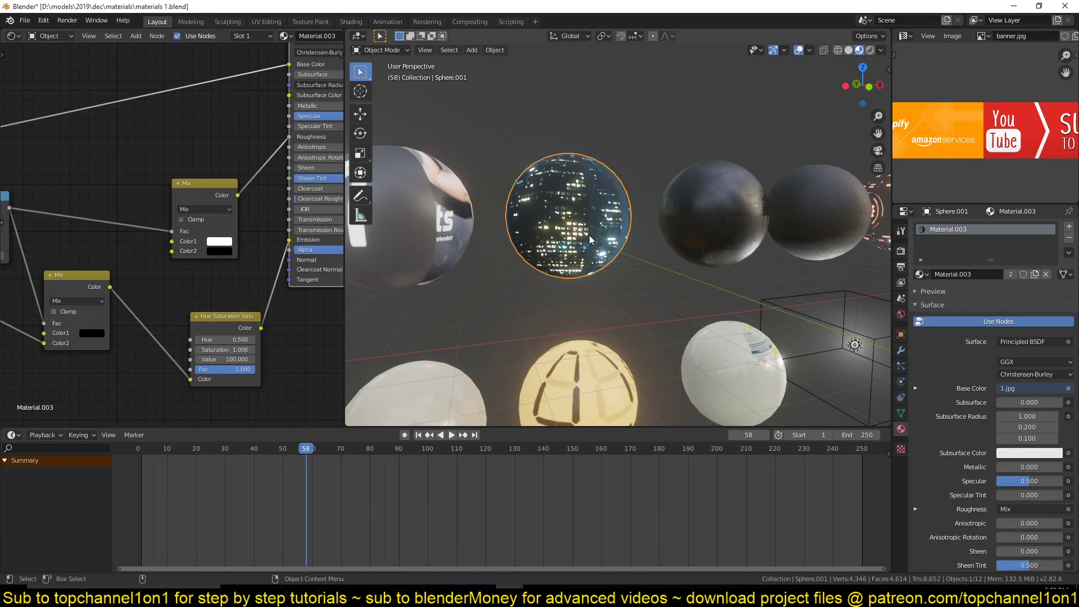
scroll(589, 240, "up", 5)
scroll(491, 230, "down", 3)
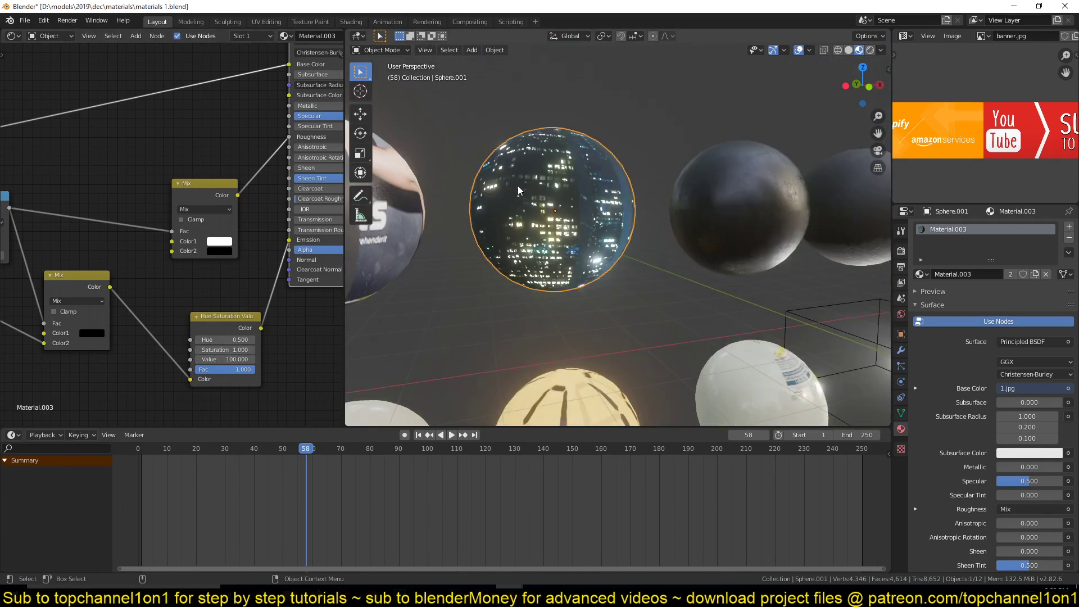
Try much stronger window emission by setting the Hue Saturation Value node's Value to 1000 and to 100000.
left_click(233, 360)
type("1000")
key("Return")
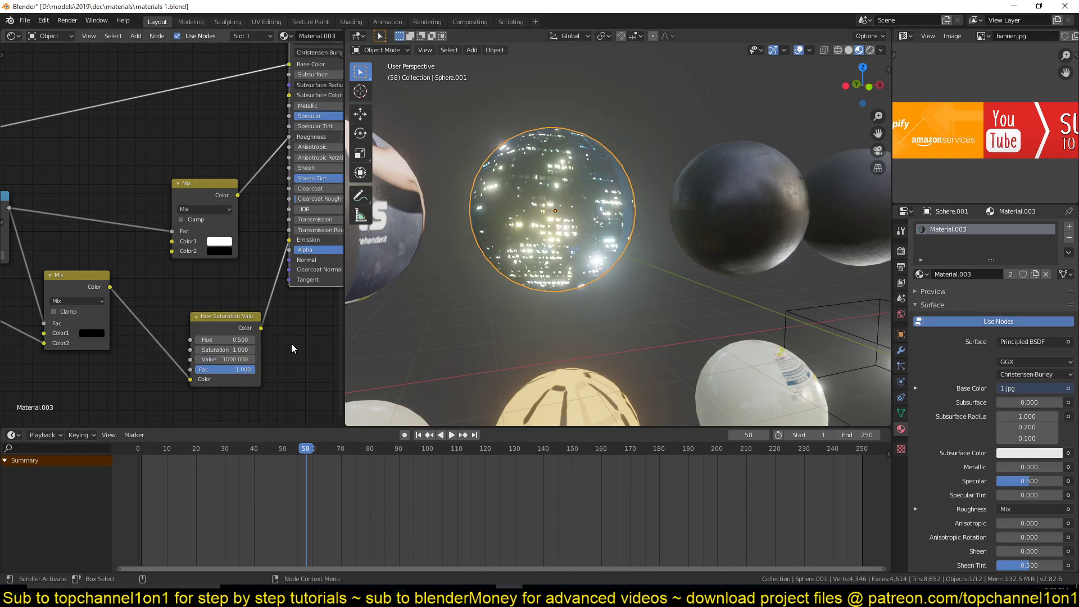
left_click(250, 358)
type("100000")
key("Return")
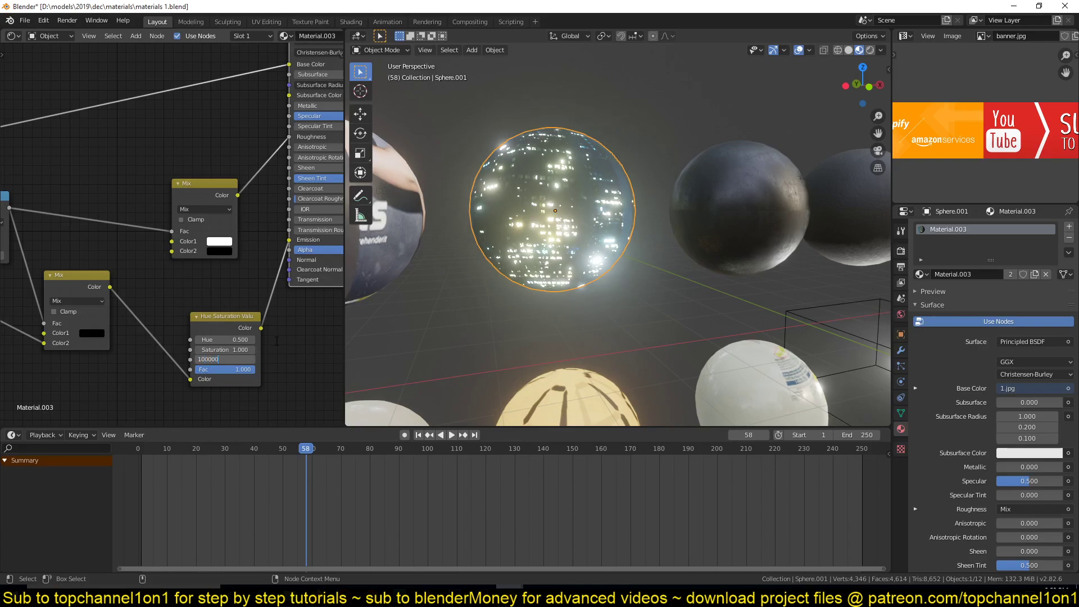
Set the Hue Saturation Value node's Value back to 100 for the window emission.
left_click(242, 360)
type("100")
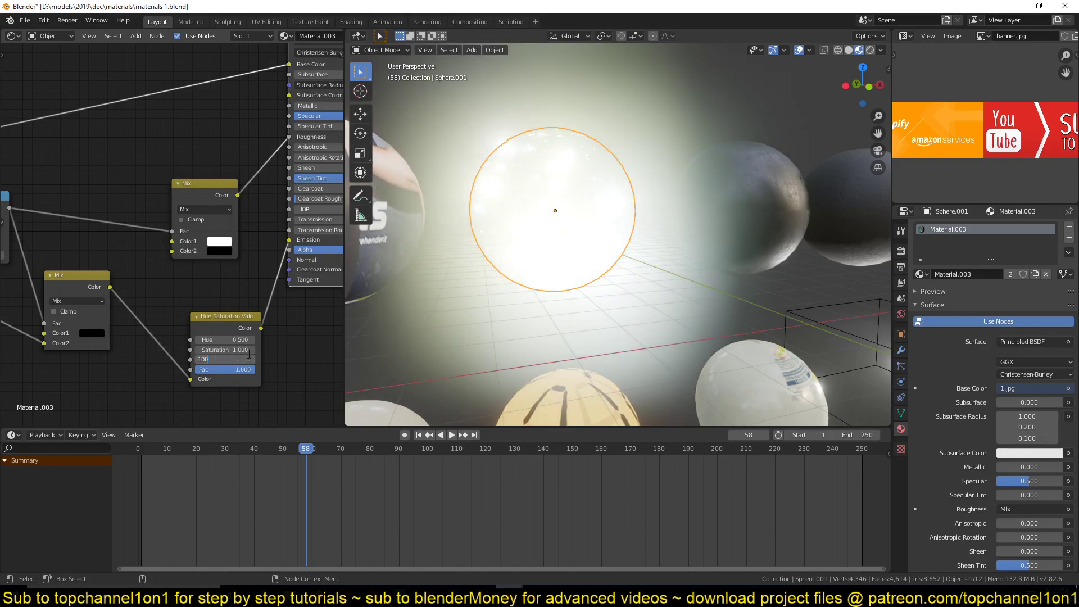
key("Return")
scroll(456, 253, "down", 4)
scroll(476, 247, "up", 3)
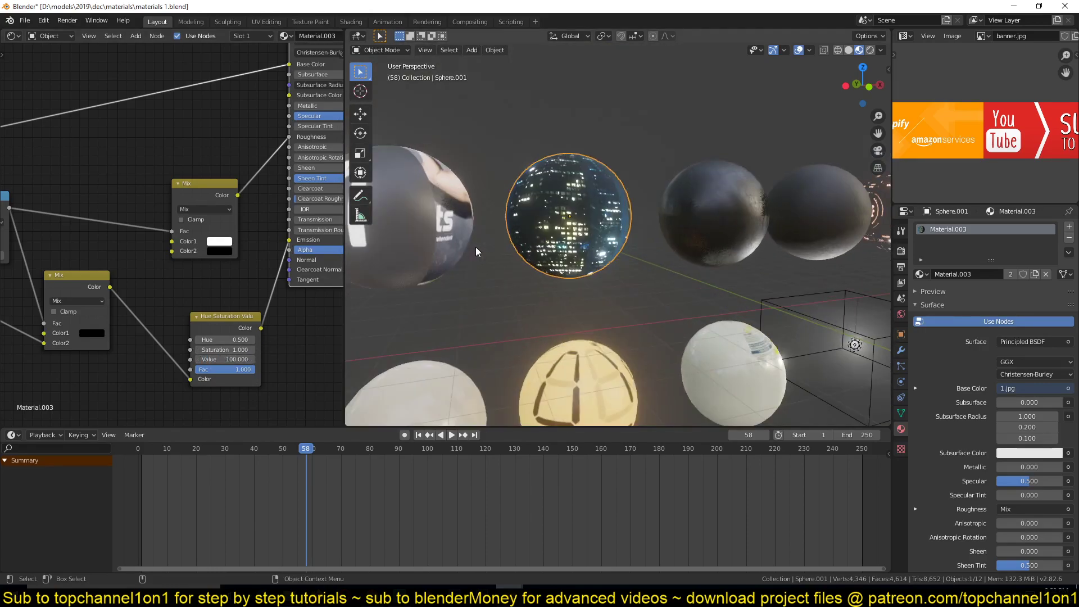
scroll(255, 247, "down", 2)
middle_click_drag(255, 244, 315, 290)
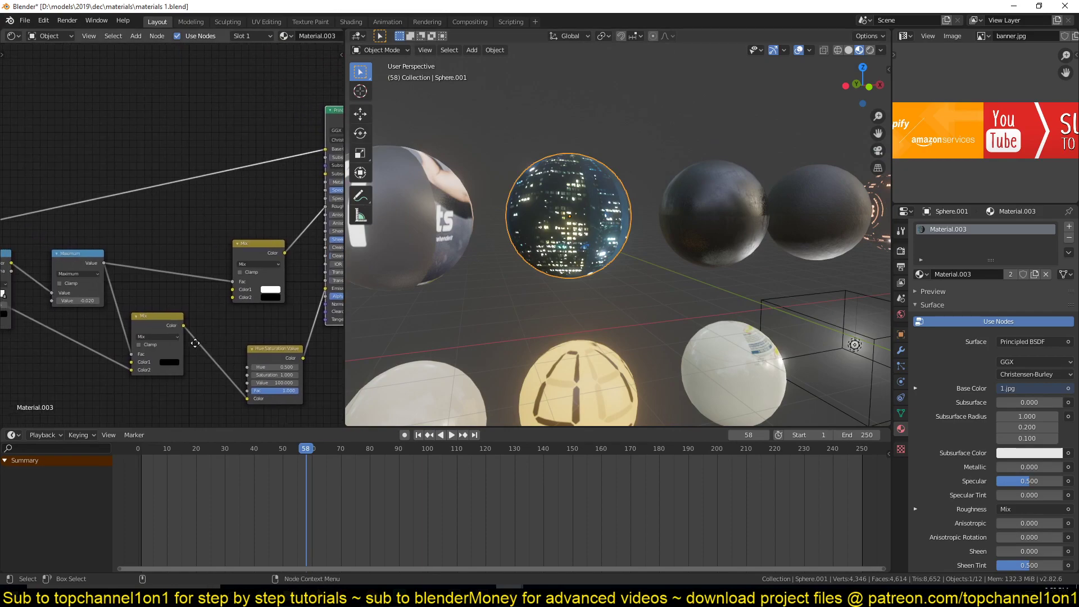
Examine the nodes feeding the Principled BSDF and Material Output in Material.003.
scroll(196, 344, "up", 2)
mouse_move(195, 344)
middle_mouse_down()
mouse_move(164, 285)
mouse_move(39, 278)
middle_mouse_up()
scroll(180, 282, "down", 3)
scroll(181, 282, "up", 1)
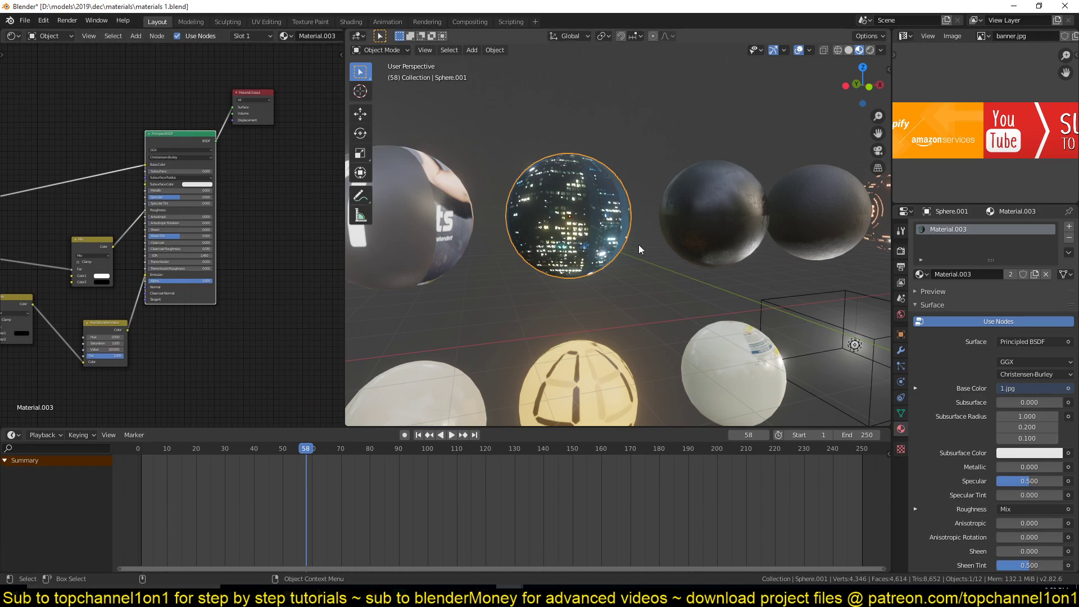
Select the sphere with the black painted 2 material and inspect its worn surface up close.
left_click(693, 234)
scroll(609, 240, "up", 4)
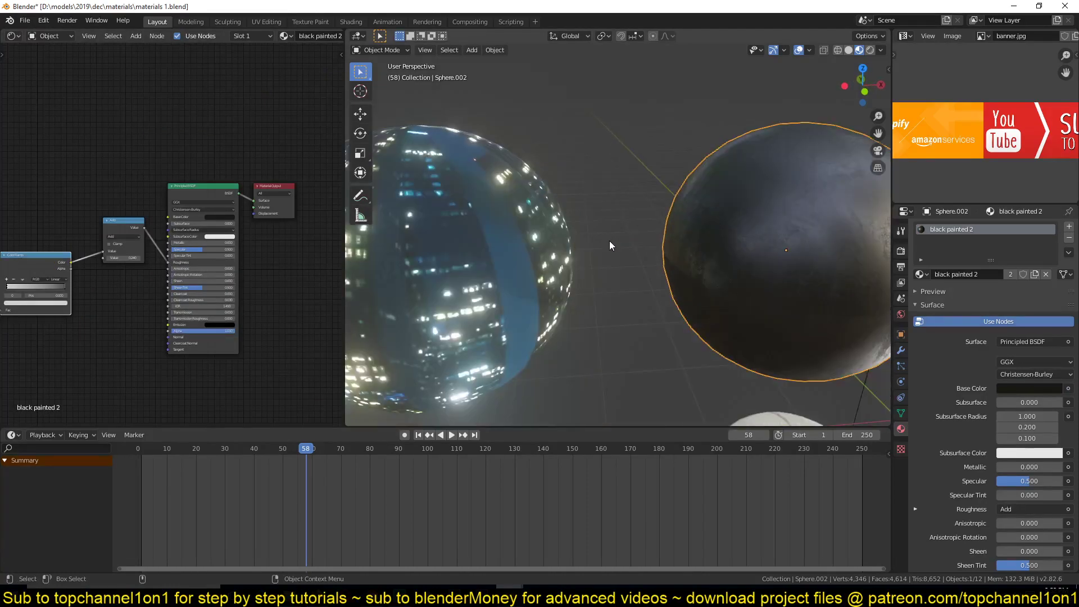
middle_click_drag(609, 241, 522, 245)
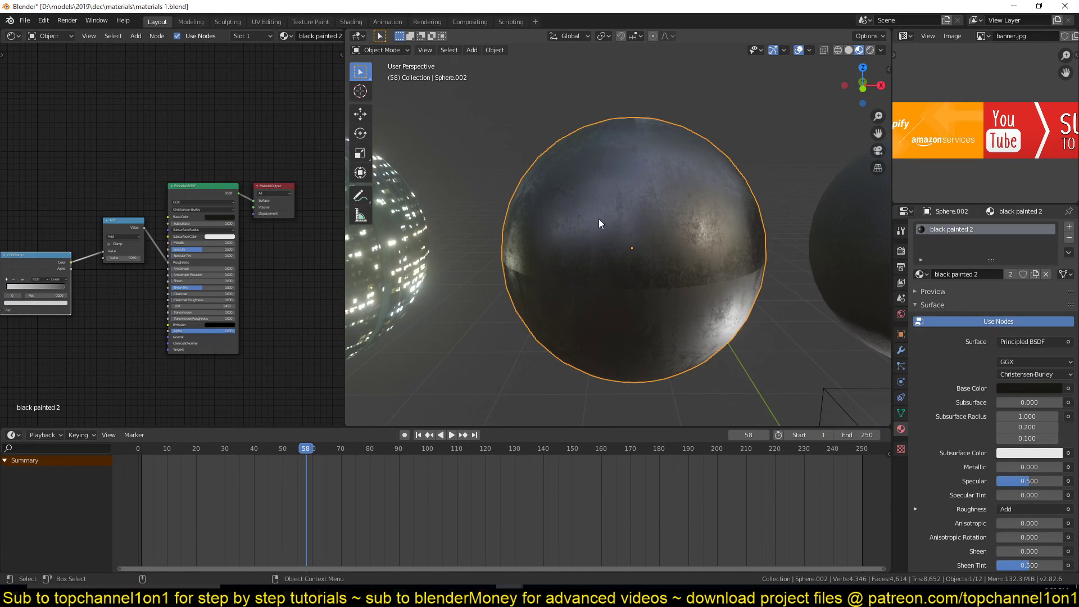
middle_click_drag(601, 234, 598, 272)
scroll(592, 286, "up", 6)
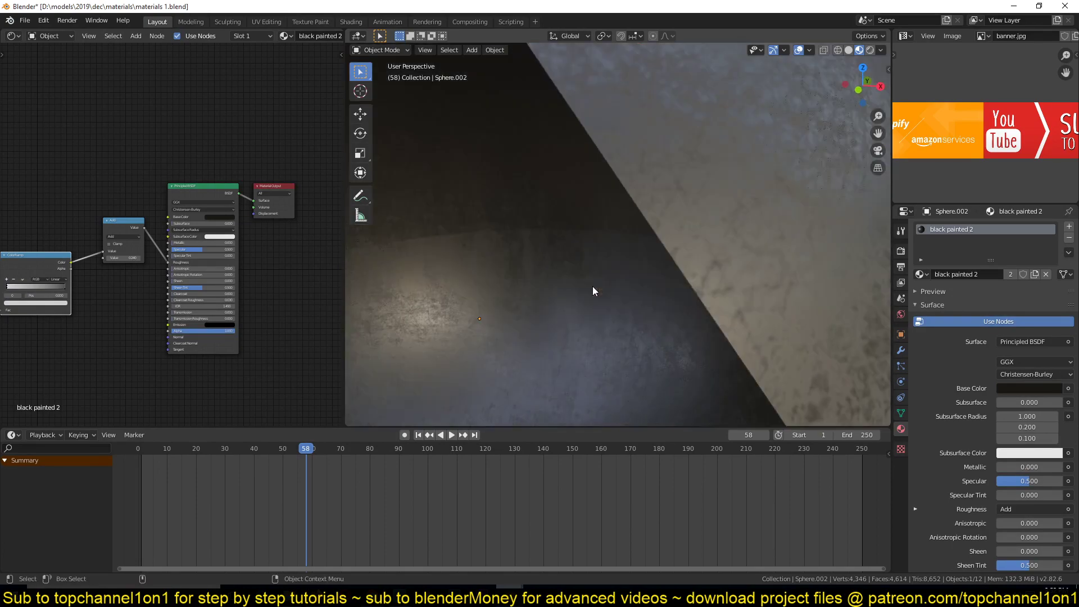
scroll(592, 286, "down", 4)
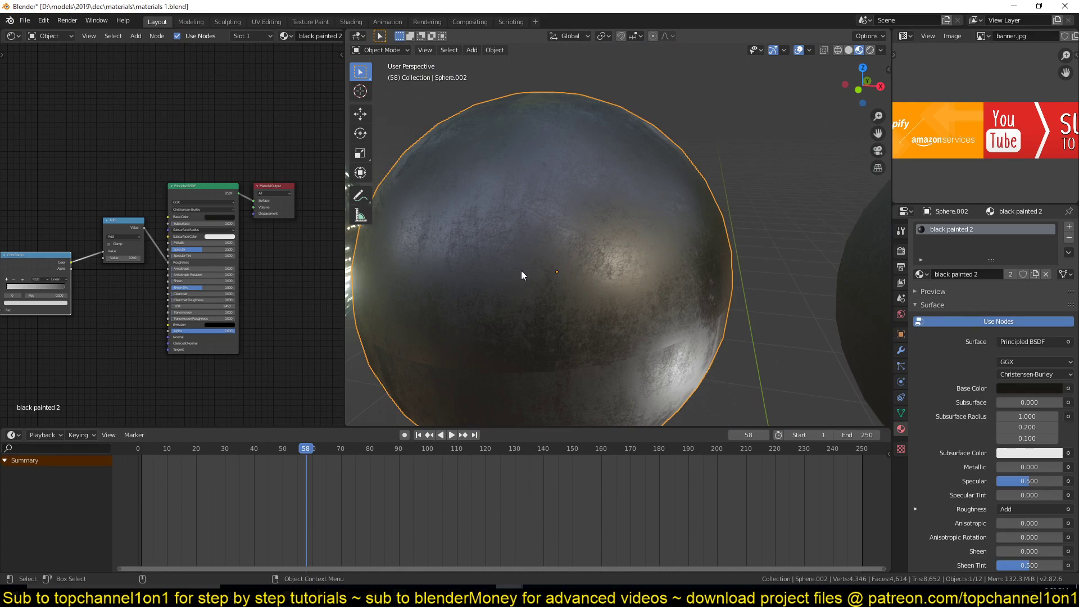
scroll(521, 271, "down", 3)
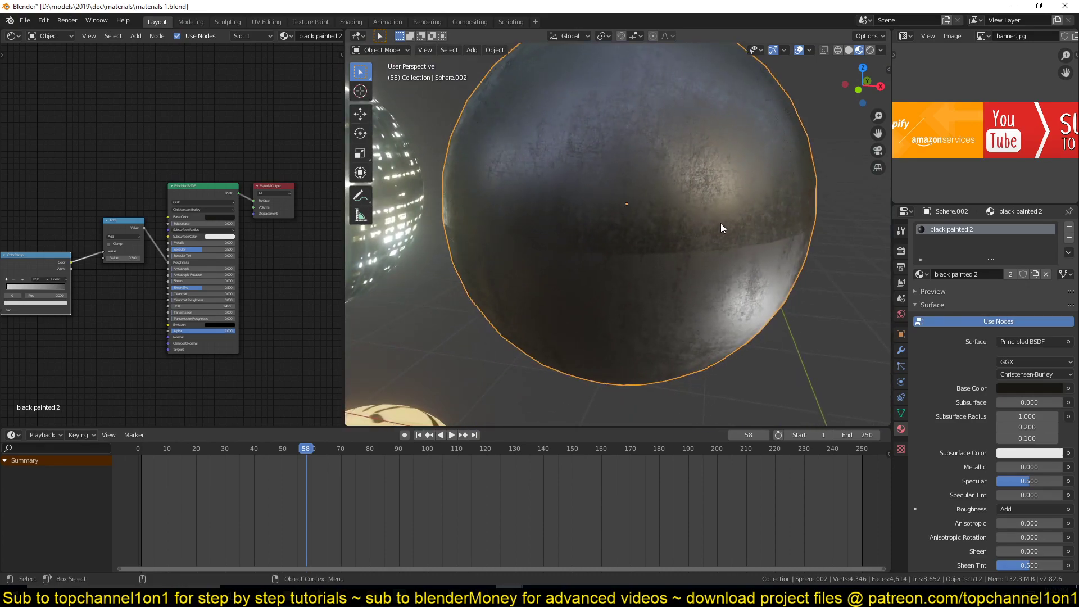
Examine the black painted 2 sphere's UV layout and the image textures mixed into its roughness.
middle_click_drag(121, 286, 236, 272)
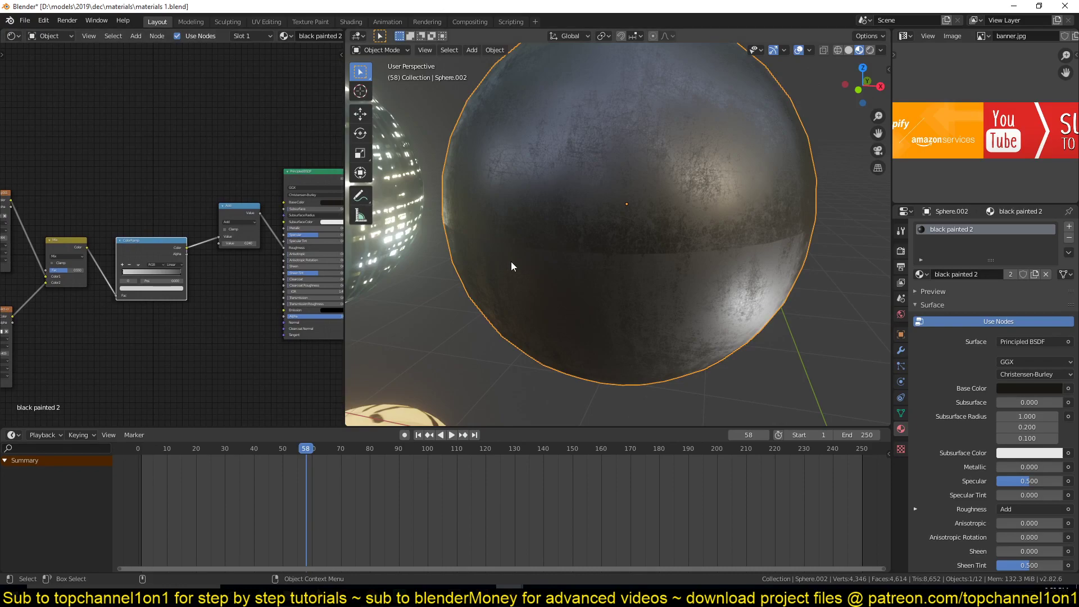
key("Tab")
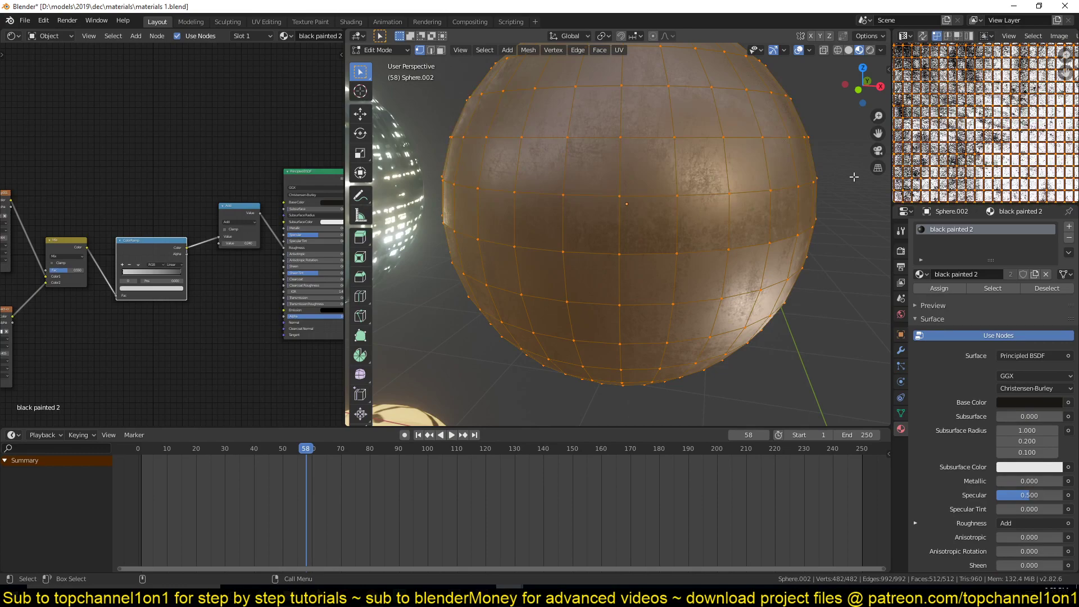
key("Tab")
scroll(944, 117, "down", 5)
scroll(949, 121, "up", 2)
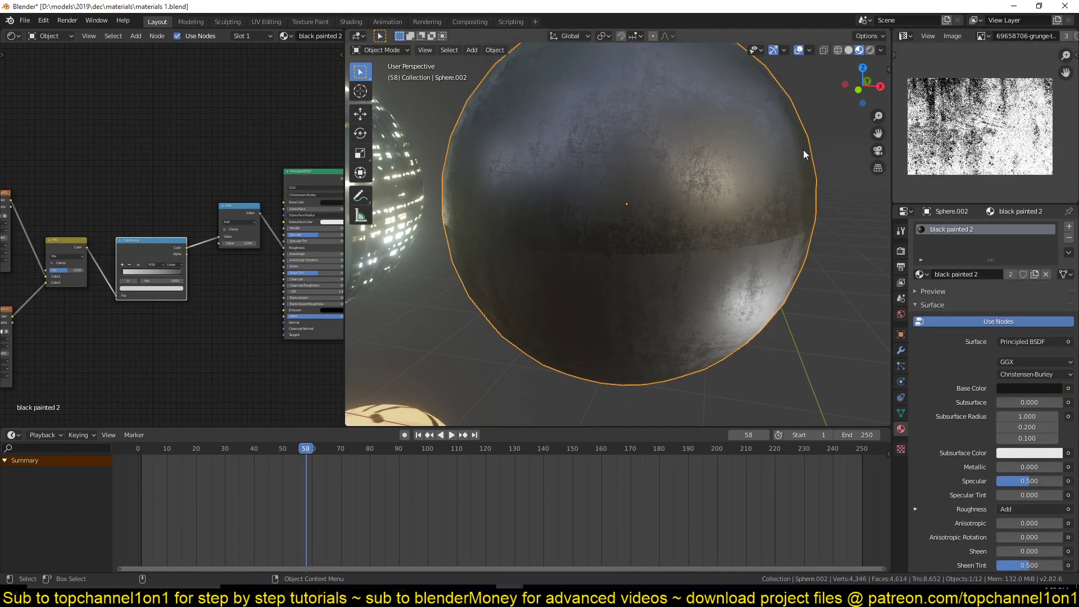
middle_click_drag(45, 388, 149, 323)
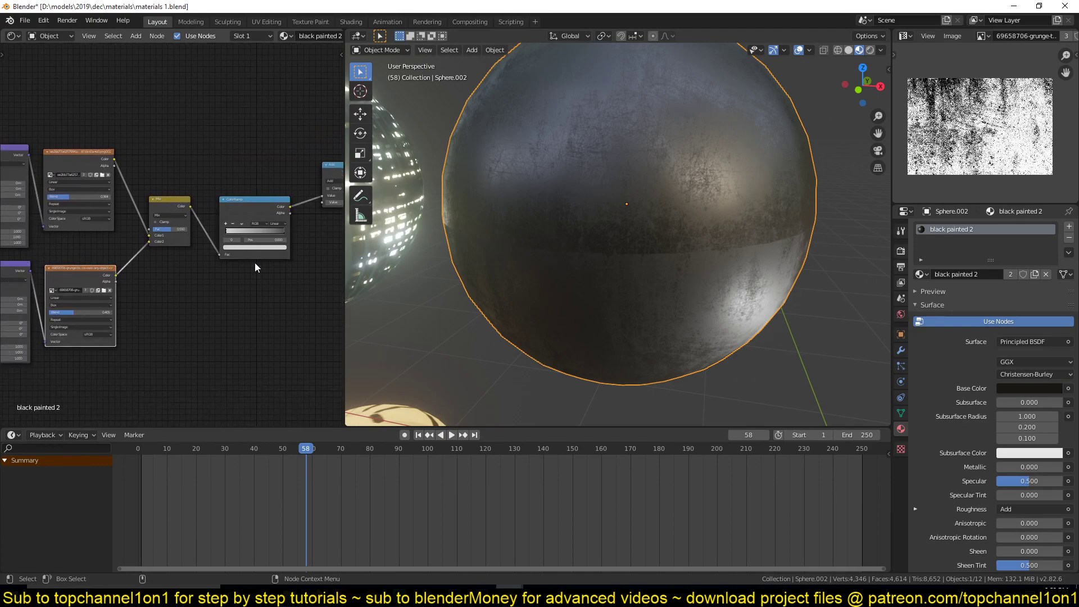
Preview the grunge and scratch image textures of black painted 2 directly on the sphere while checking its UVs.
key("Tab")
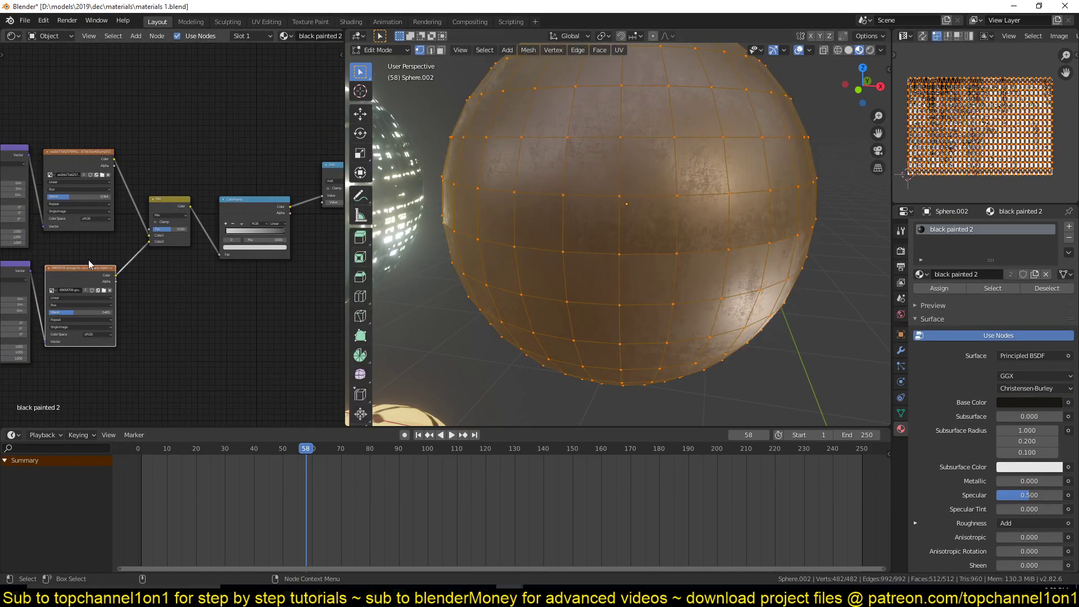
left_click(89, 267, "ctrl+shift")
middle_click_drag(443, 236, 475, 213)
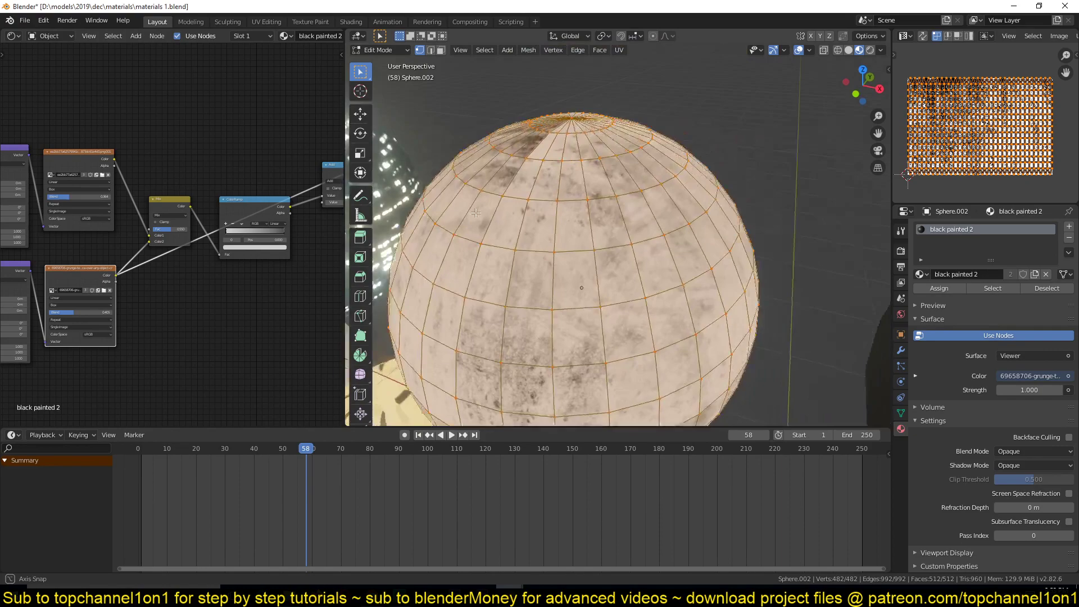
left_click(59, 163, "ctrl+shift")
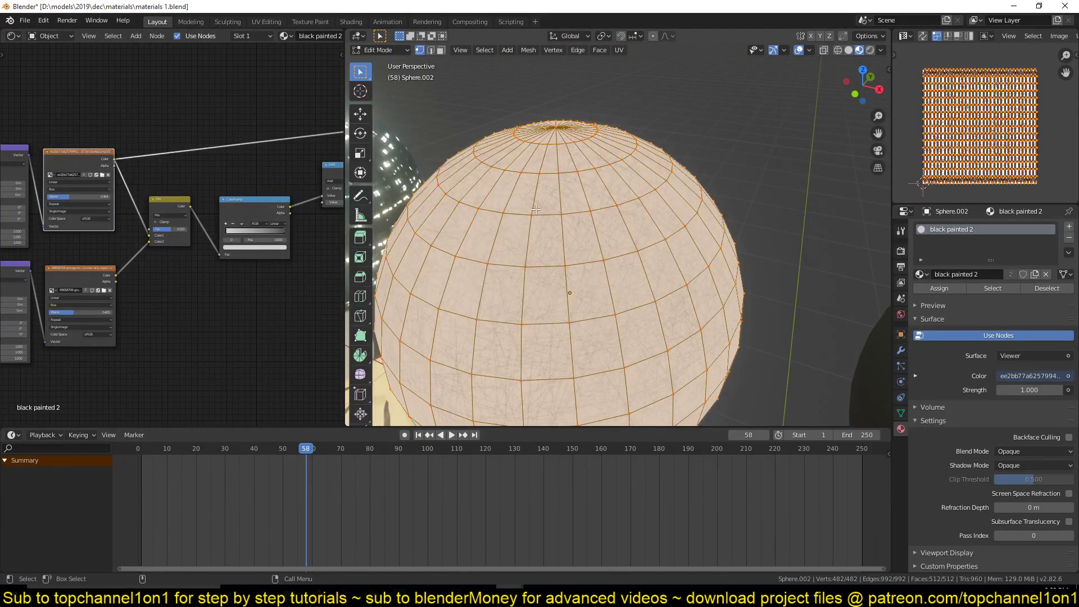
middle_click_drag(551, 195, 554, 181)
key("Tab")
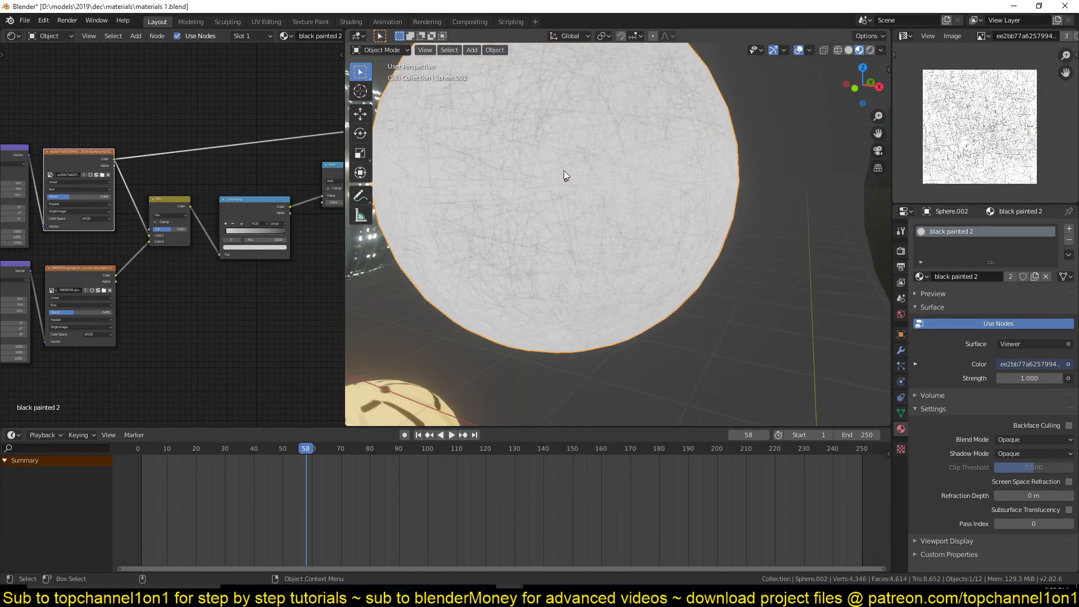
Preview the grunge texture again and restore the Principled BSDF as the sphere's displayed shader.
left_click(93, 266, "ctrl+shift")
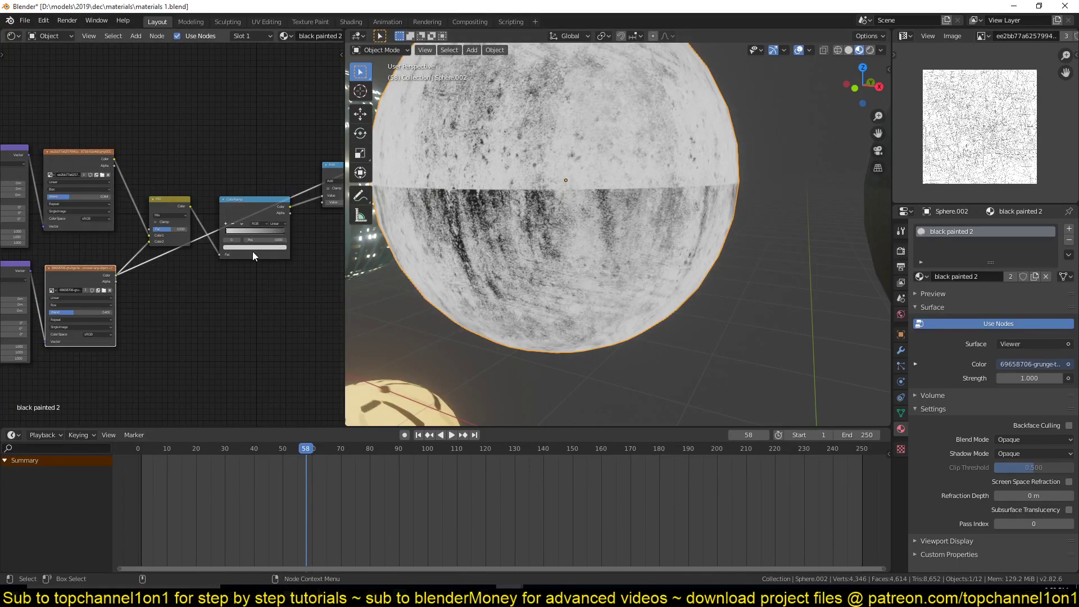
middle_click_drag(188, 278, 180, 279)
middle_click_drag(340, 146, 234, 218)
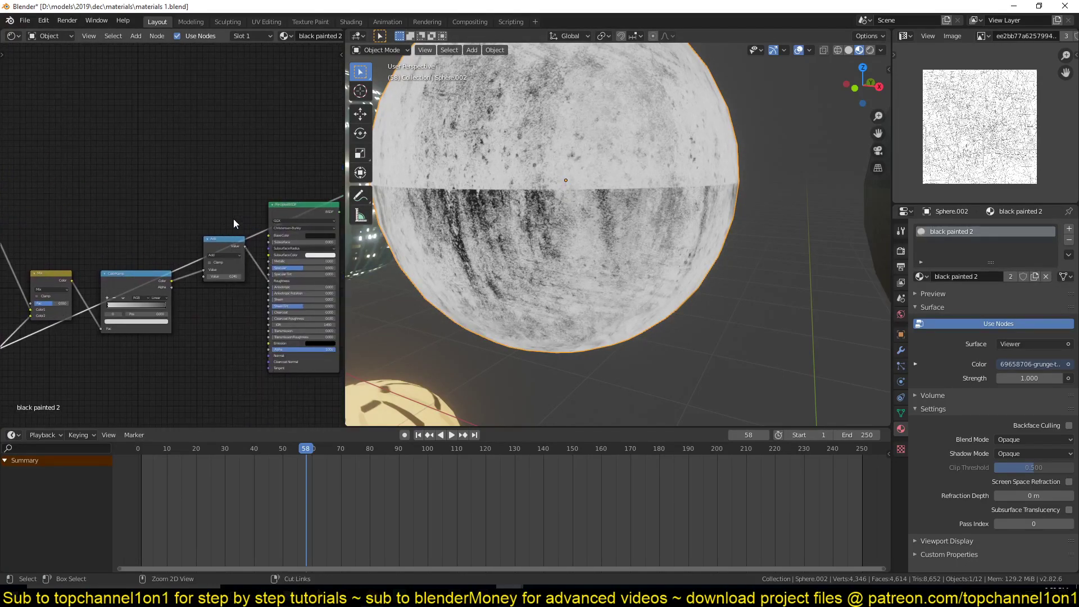
left_click(311, 215, "ctrl+shift")
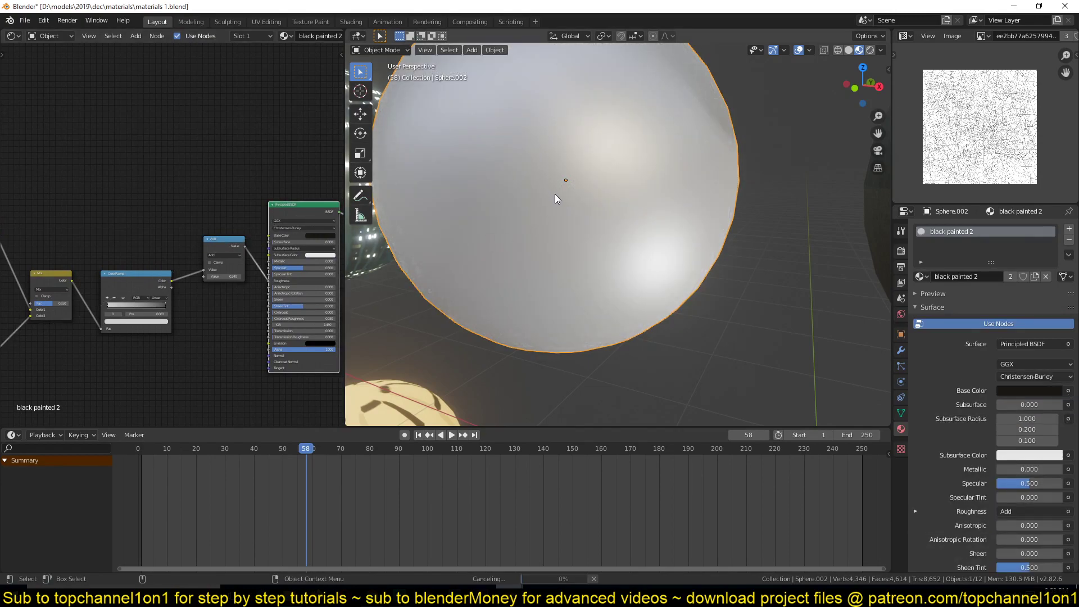
middle_click_drag(575, 222, 628, 191)
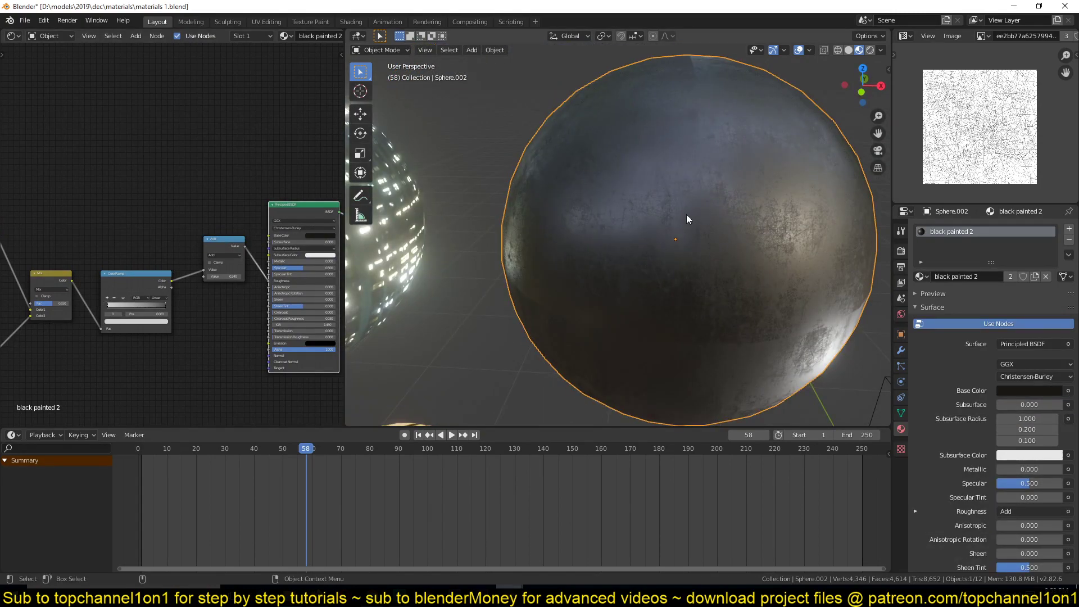
Add a Monkey mesh behind the two black spheres.
scroll(587, 232, "down", 6)
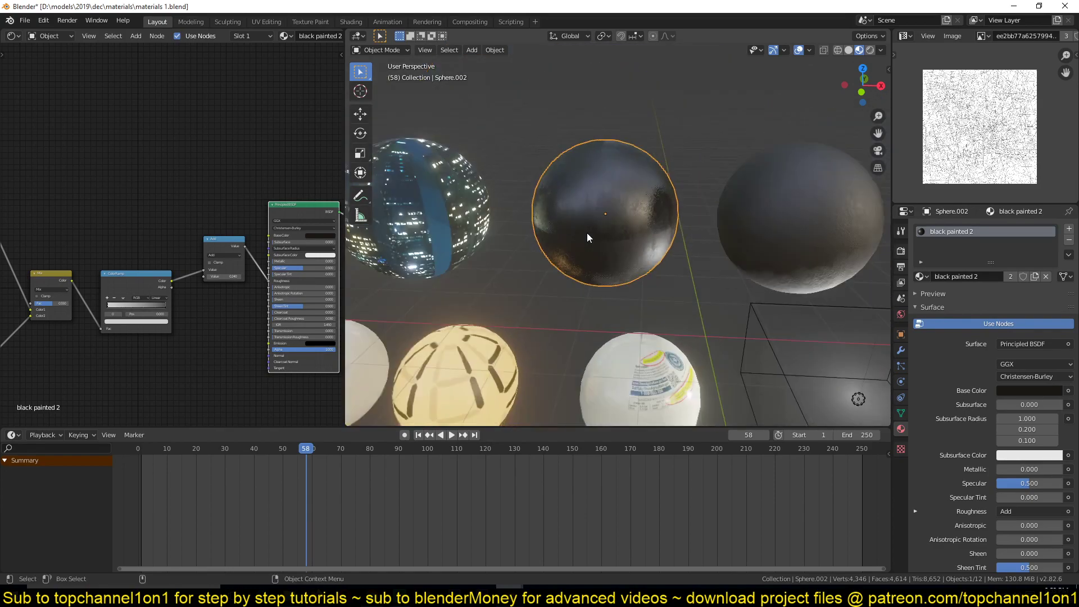
middle_click_drag(587, 233, 531, 171)
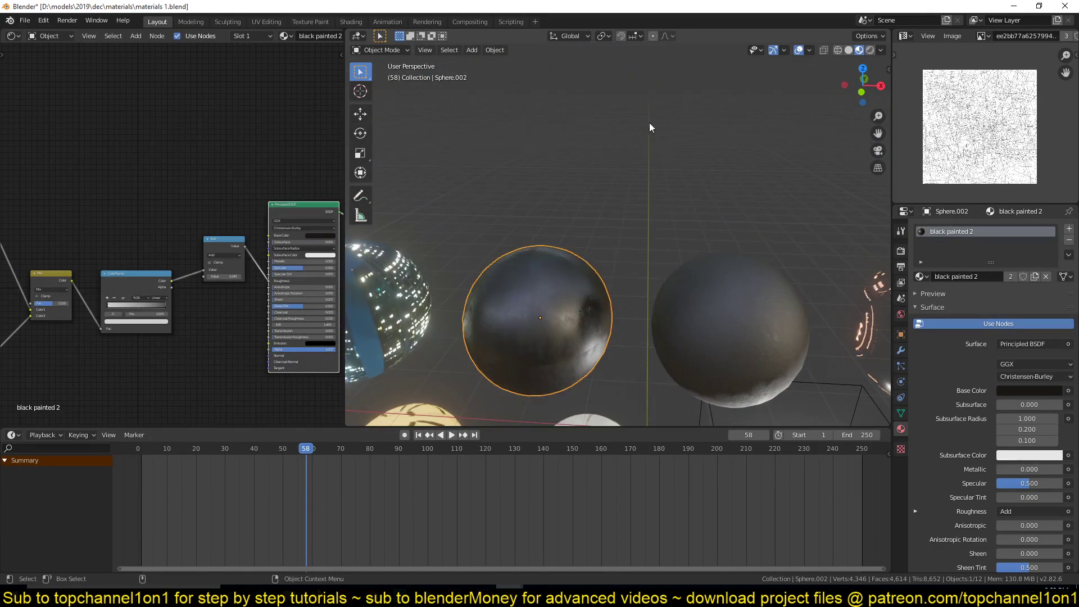
key("shift+a")
mouse_move(597, 125)
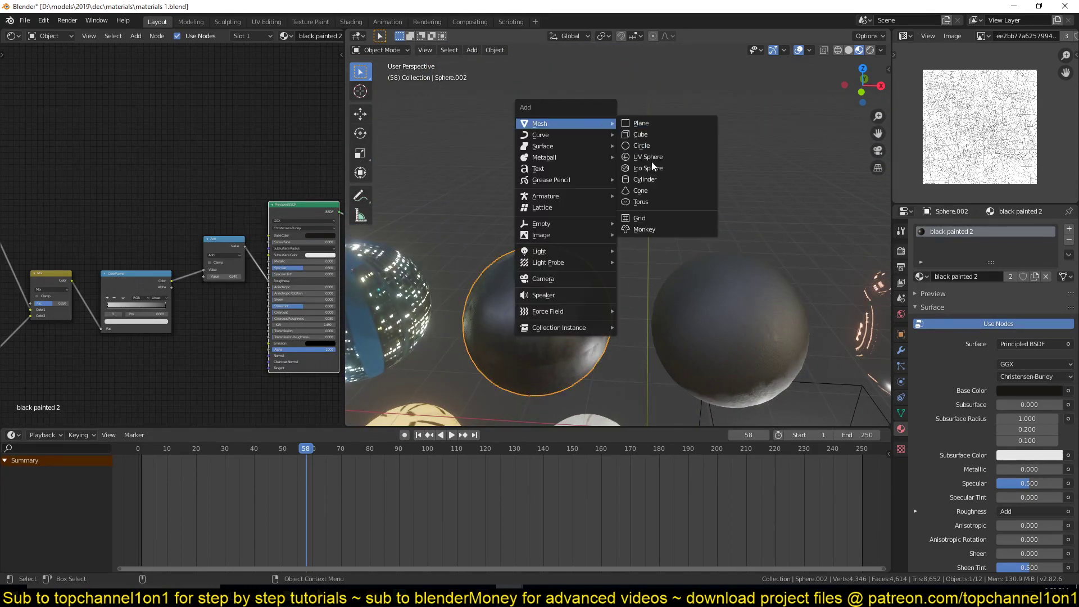
left_click(645, 228)
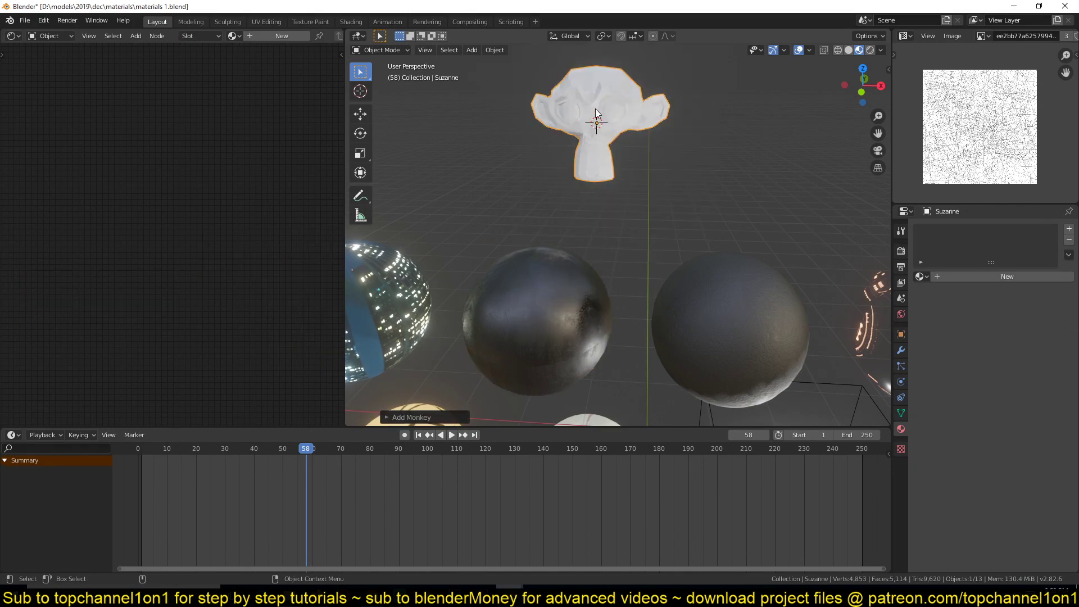
Link the black painted 2 material from its sphere to the monkey head.
left_click(572, 306)
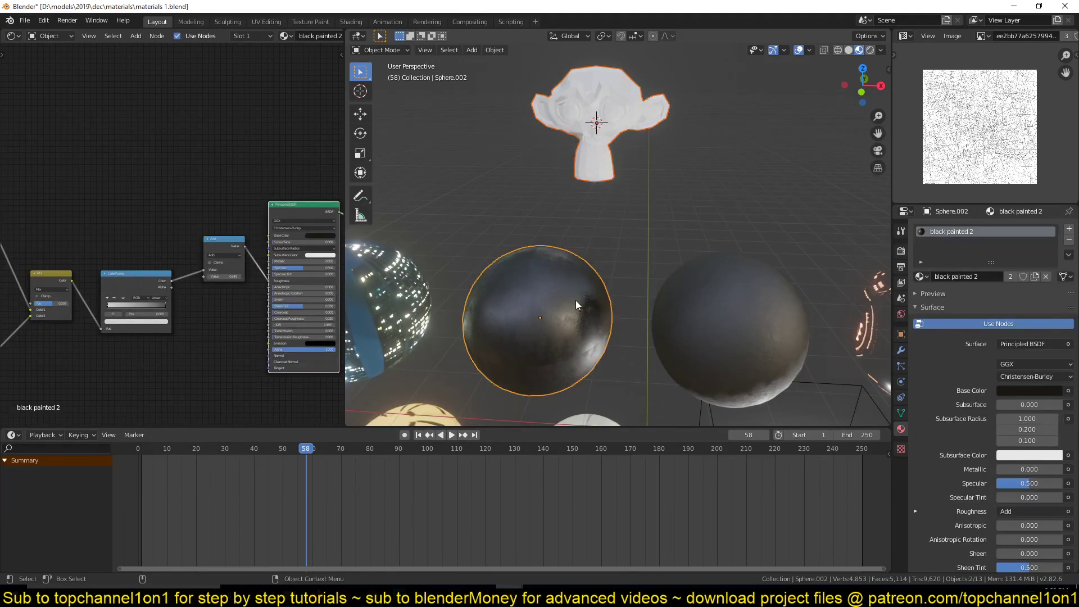
key("ctrl+l")
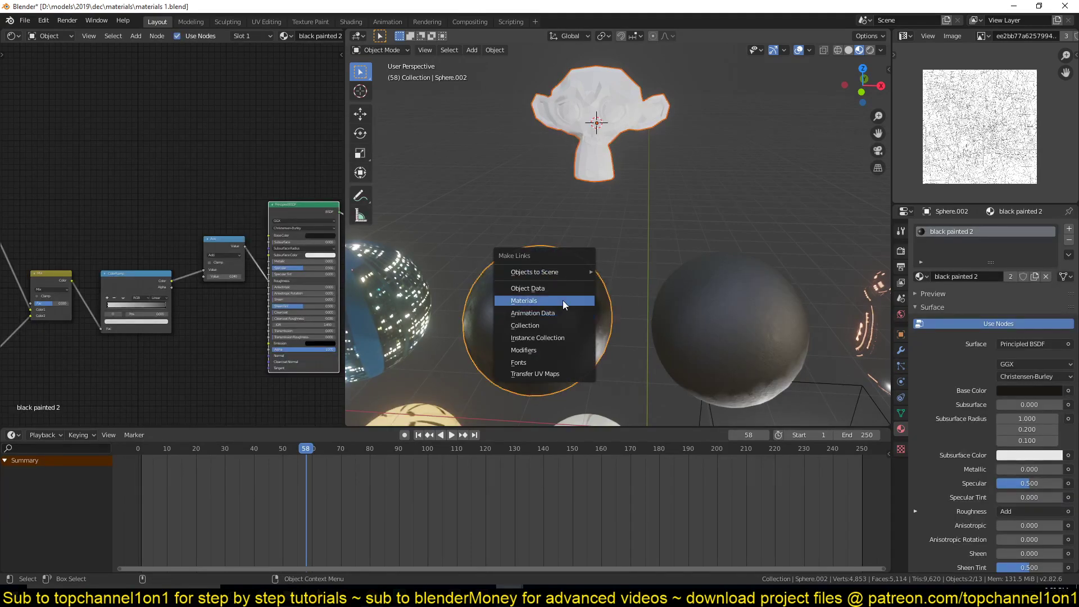
left_click(562, 300)
Shade the monkey head smooth and add a level 2 subdivision to it, inspecting the material on its surface.
left_click(612, 110)
middle_click_drag(613, 110, 571, 127)
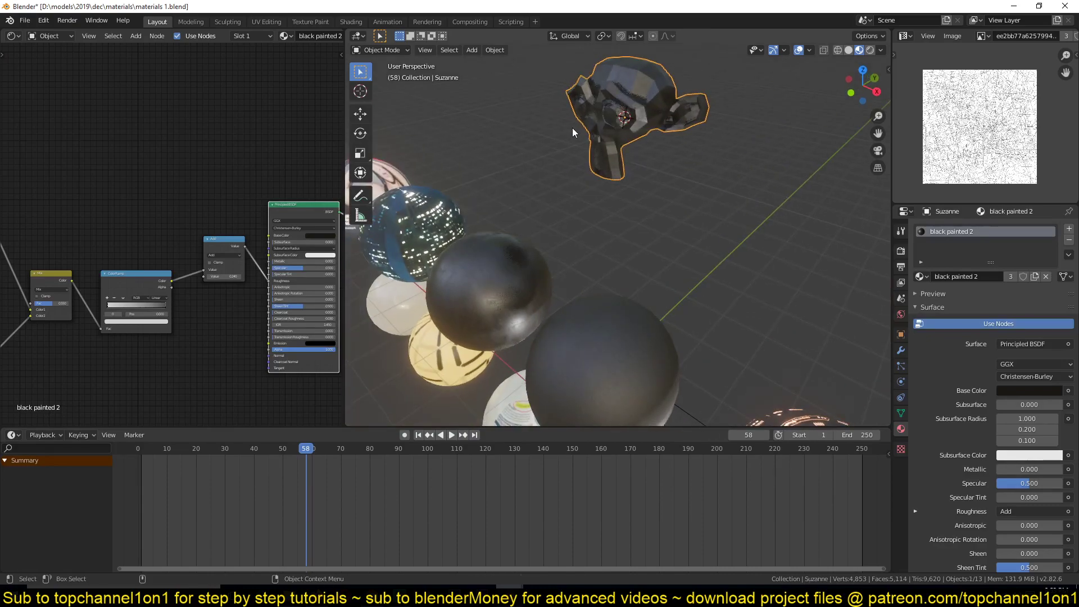
key("KP_Decimal")
right_click(617, 168)
left_click(617, 168)
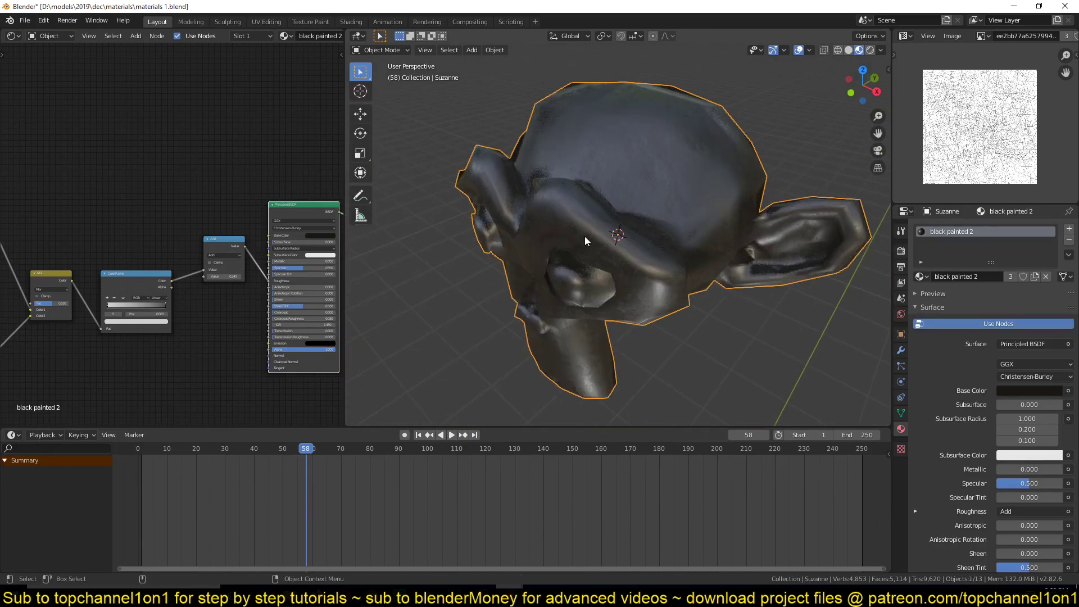
middle_click_drag(584, 236, 677, 174)
key("ctrl+2")
Delete the monkey head and select the black painted 2 sphere again.
key("x")
left_click(643, 207)
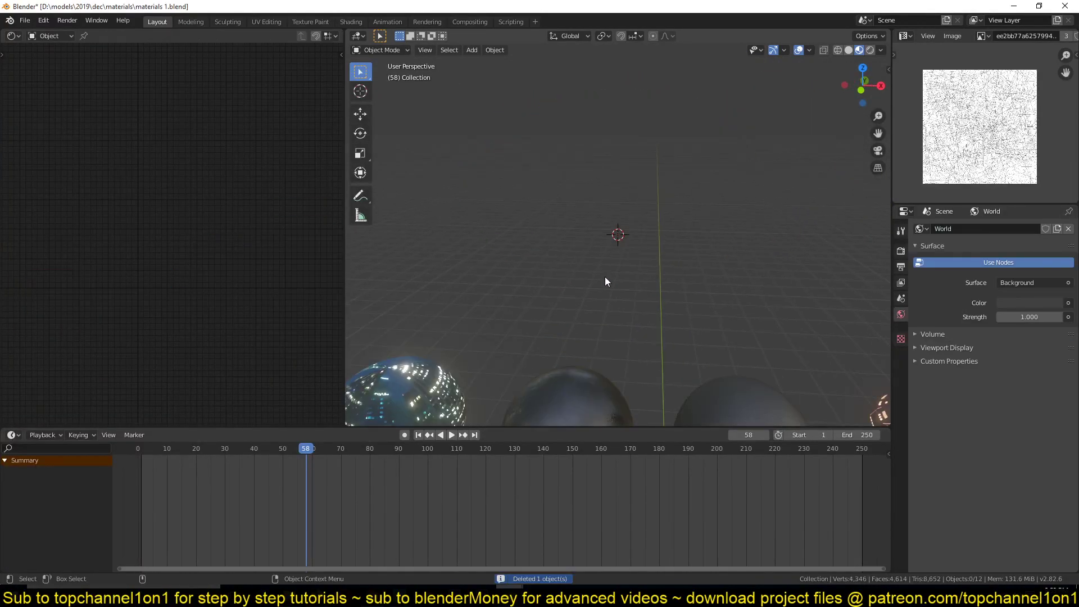
middle_click_drag(604, 276, 649, 194, "shift")
scroll(652, 236, "down", 4)
middle_click_drag(658, 278, 611, 255, "shift")
left_click(604, 254)
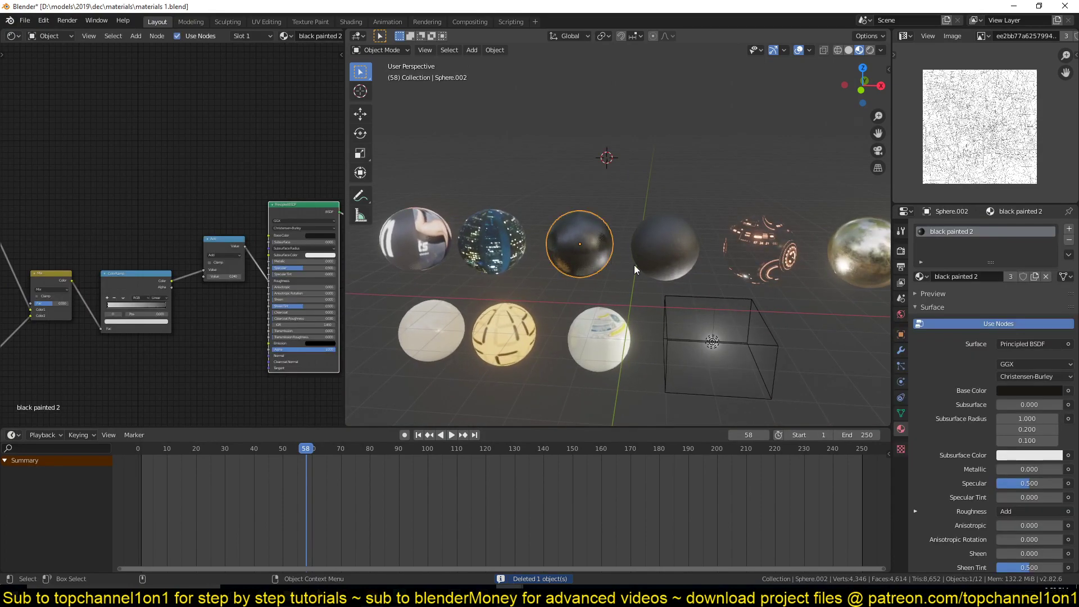
Switch to the Blender window with the night city in space movie1.blend and return to materials 1.blend.
mouse_move(509, 596)
left_click(558, 560)
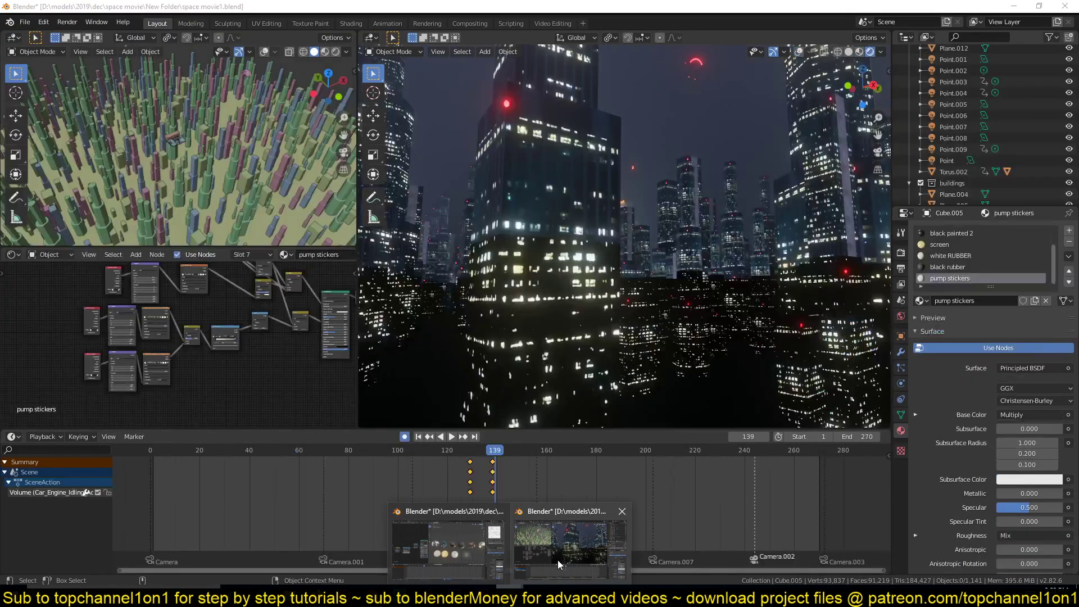
key("ctrl+n")
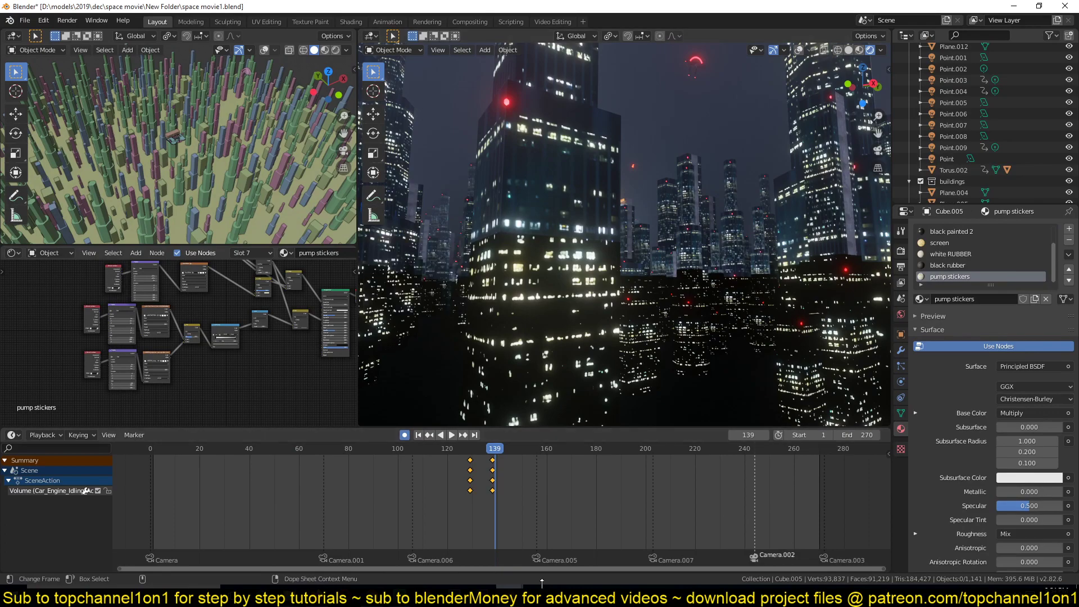
right_click(510, 596)
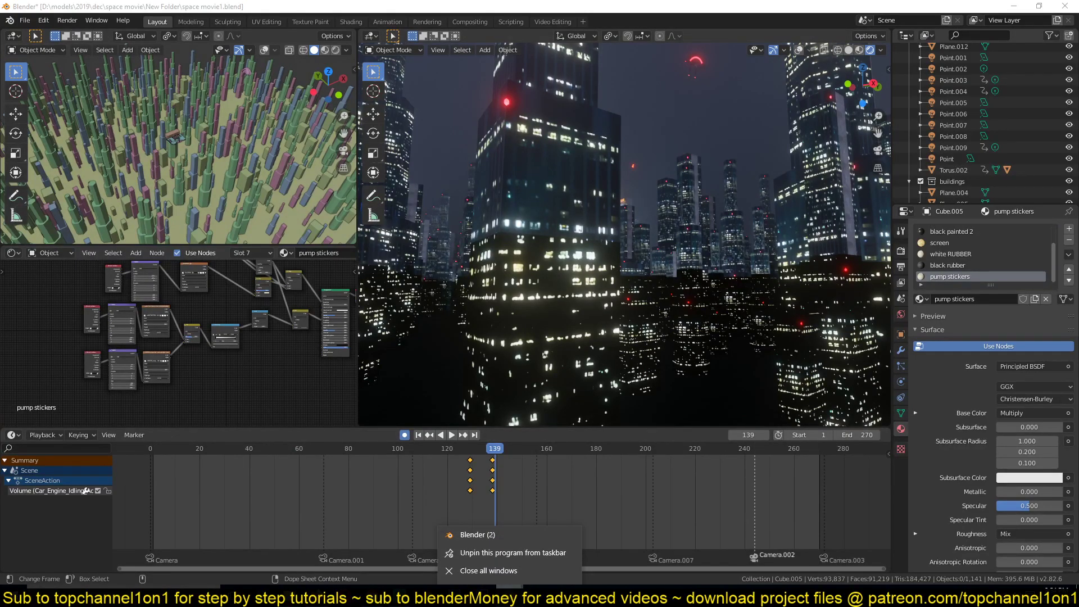
left_click(473, 555)
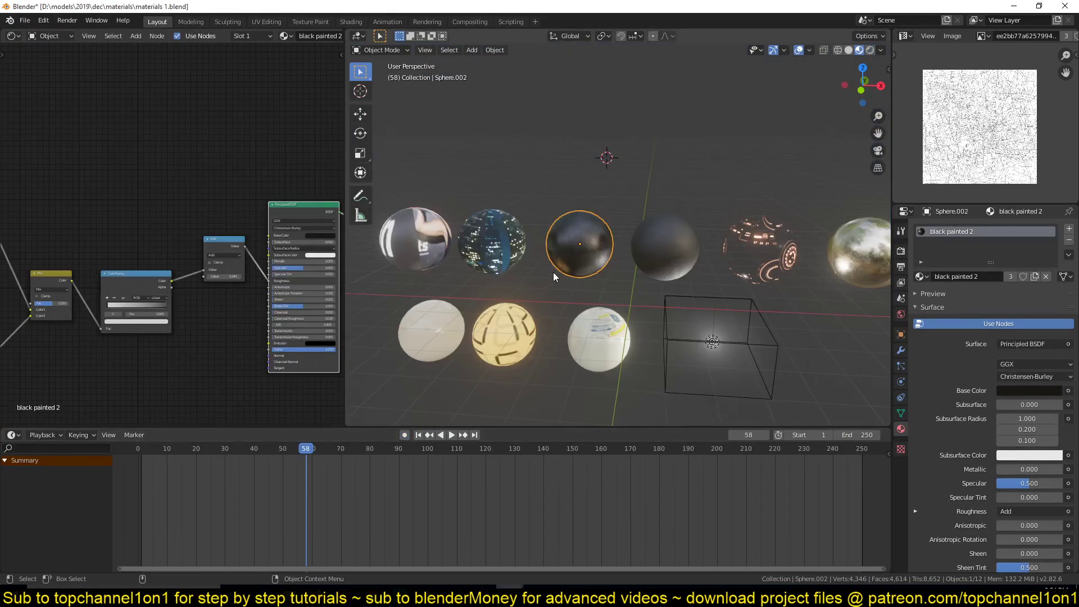
Select the sphere with the black rubber material and inspect its surface up close.
middle_click_drag(553, 272, 531, 279, "shift")
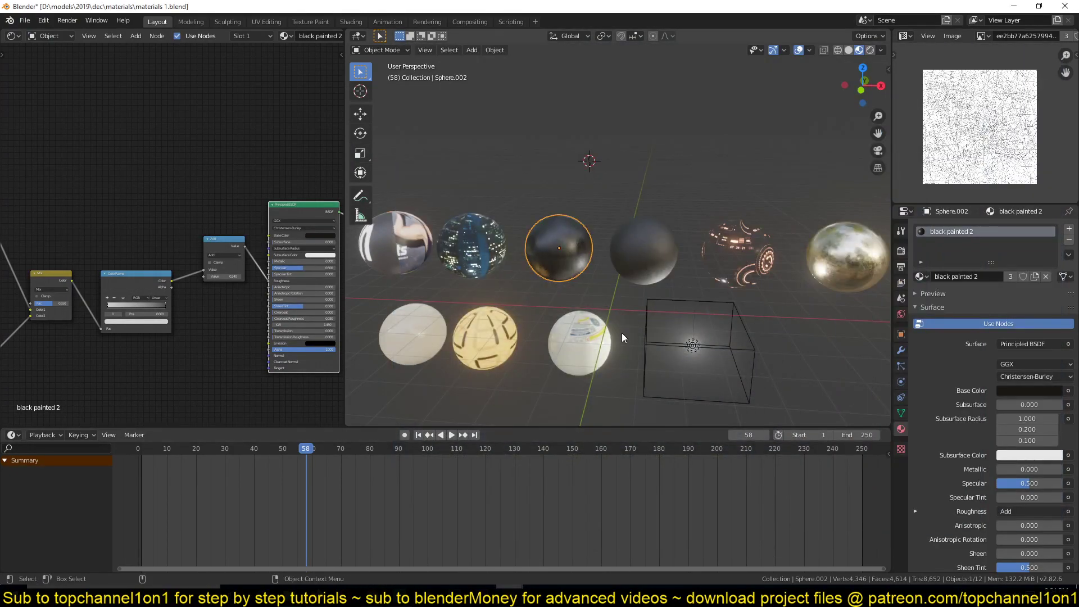
middle_click_drag(622, 332, 548, 327, "shift")
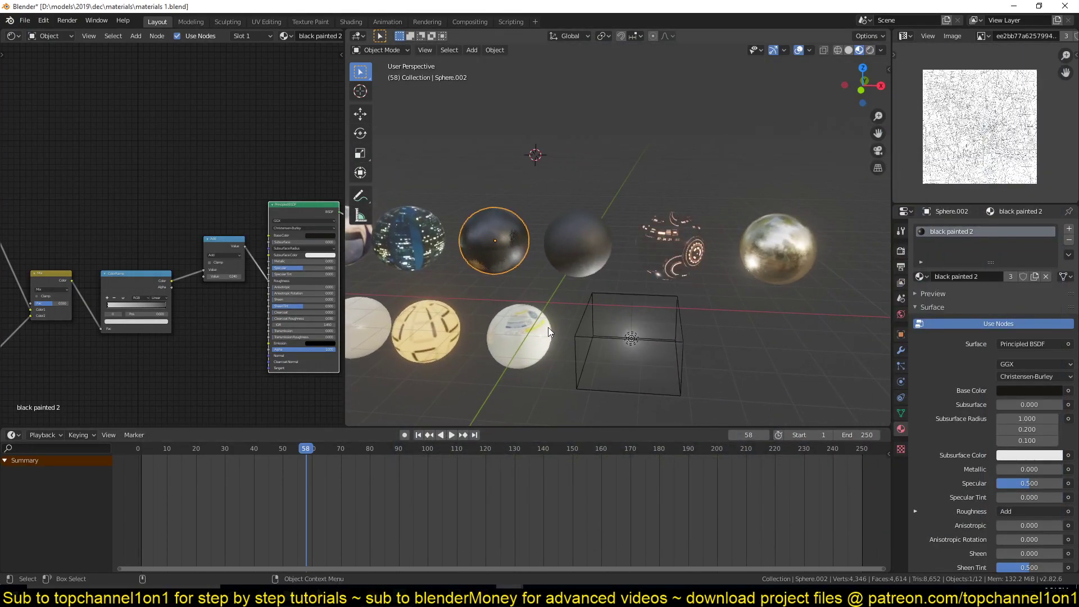
scroll(548, 327, "up", 3)
left_click(551, 274)
scroll(517, 283, "up", 5)
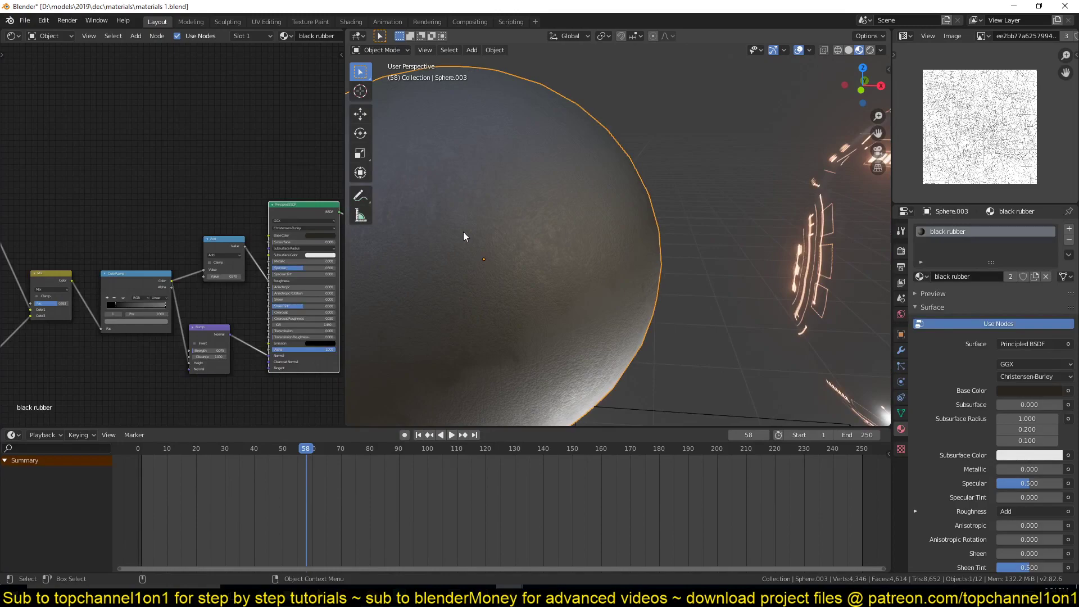
Select the sphere with the glass material and inspect its glowing HUD pattern up close.
scroll(501, 298, "down", 5)
middle_click_drag(504, 302, 423, 302, "shift")
left_click(642, 259)
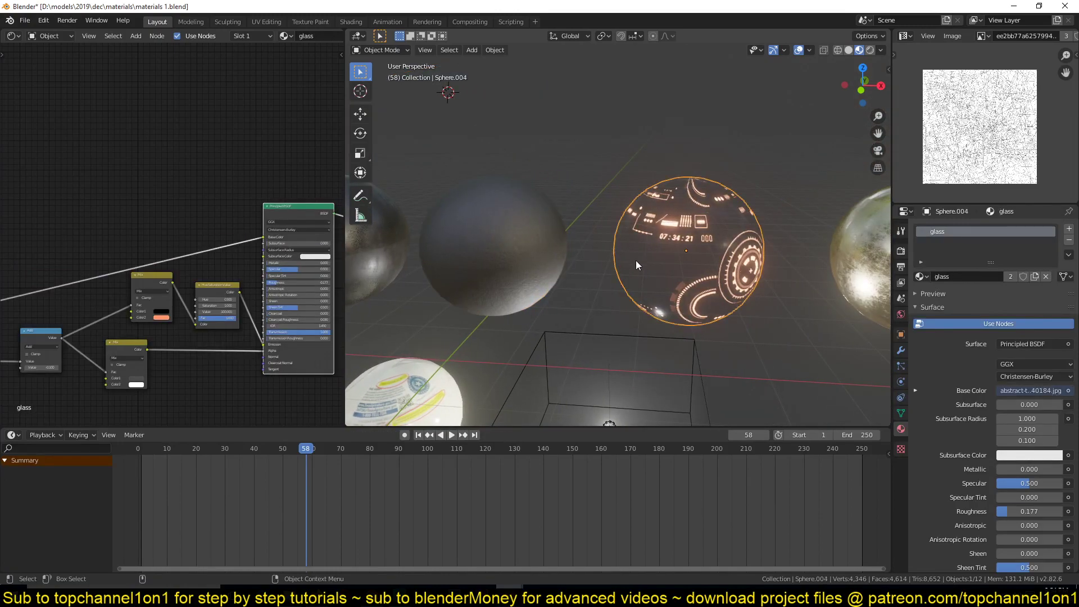
key("KP_Decimal")
middle_click_drag(595, 277, 663, 209)
left_click(663, 209)
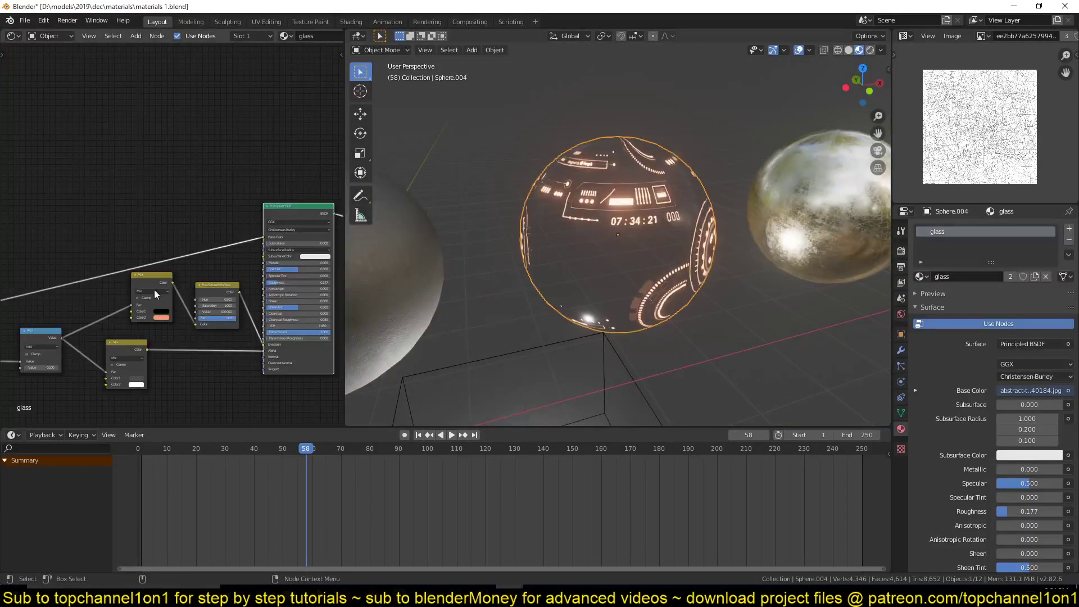
Follow the glass material's node tree back to its abstract-technology image texture node and select that node.
middle_click_drag(155, 290, 438, 202)
middle_click_drag(528, 248, 538, 327)
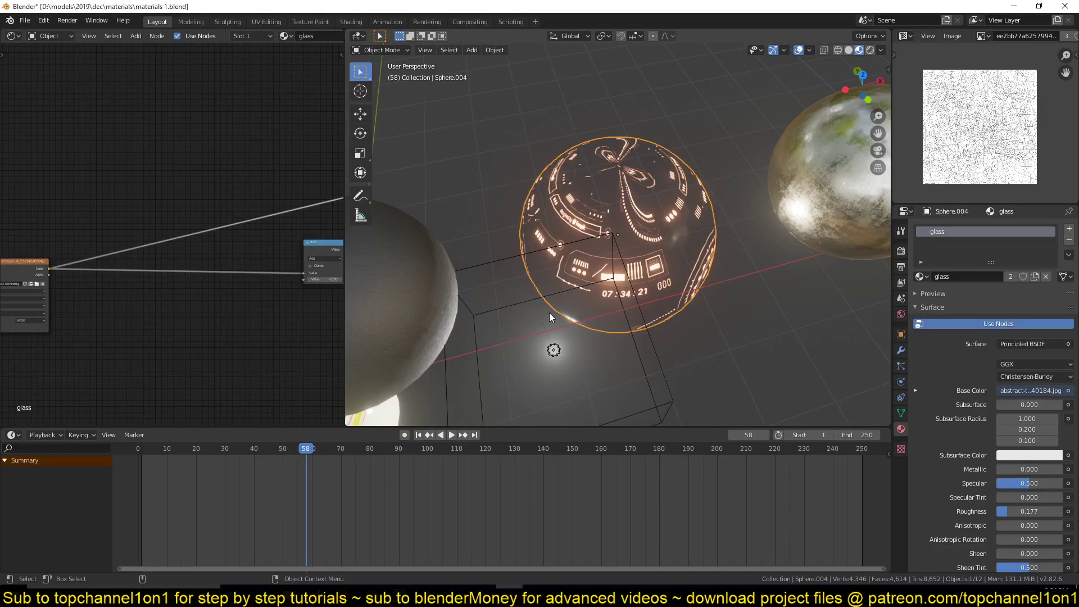
middle_click_drag(76, 311, 215, 281)
scroll(264, 250, "up", 2)
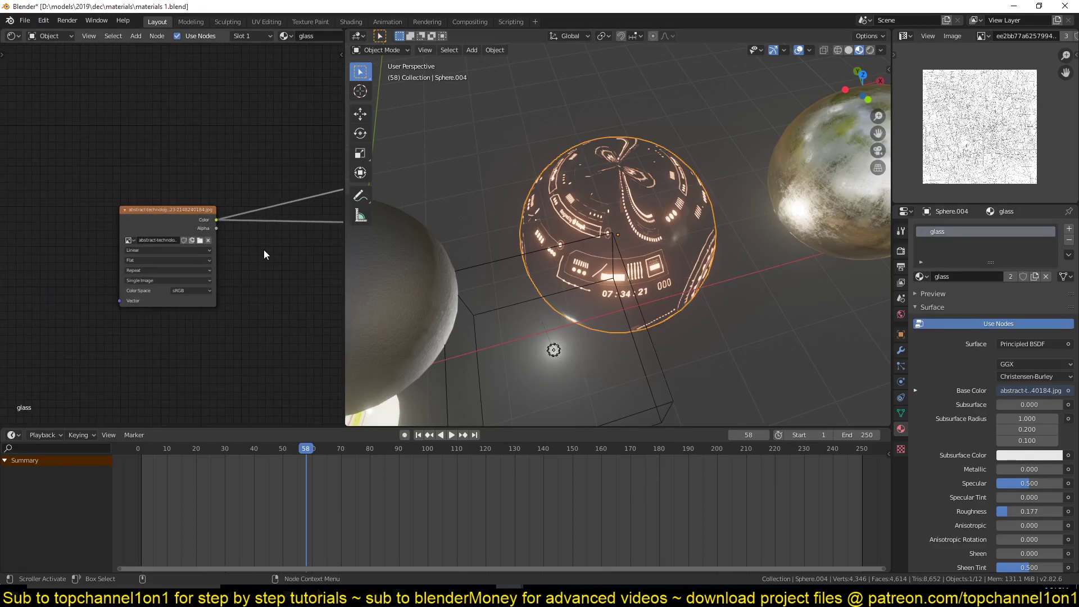
left_click(157, 211)
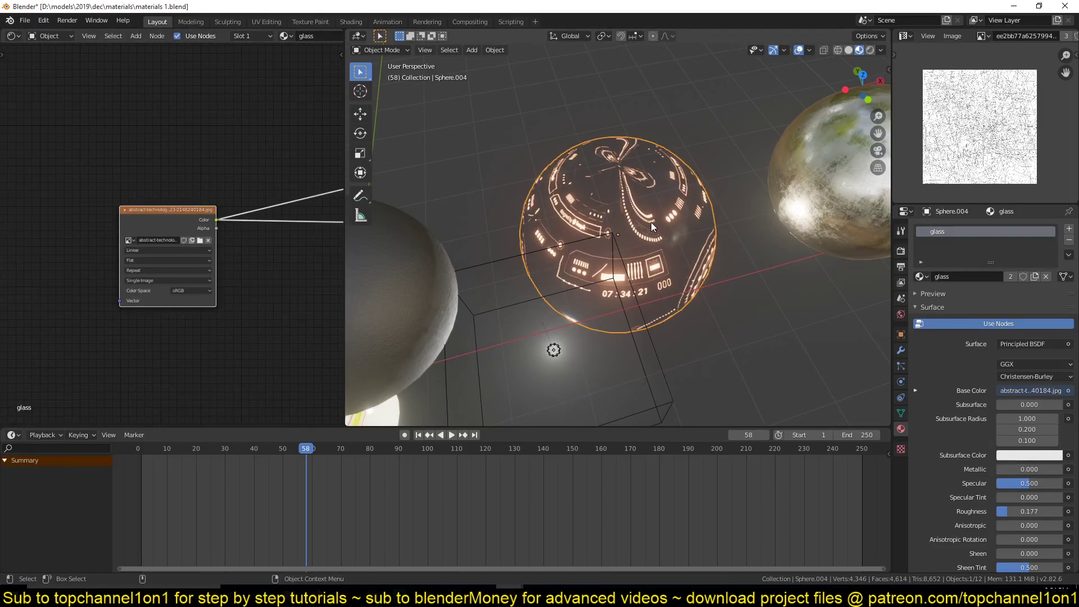
scroll(219, 224, "up", 2)
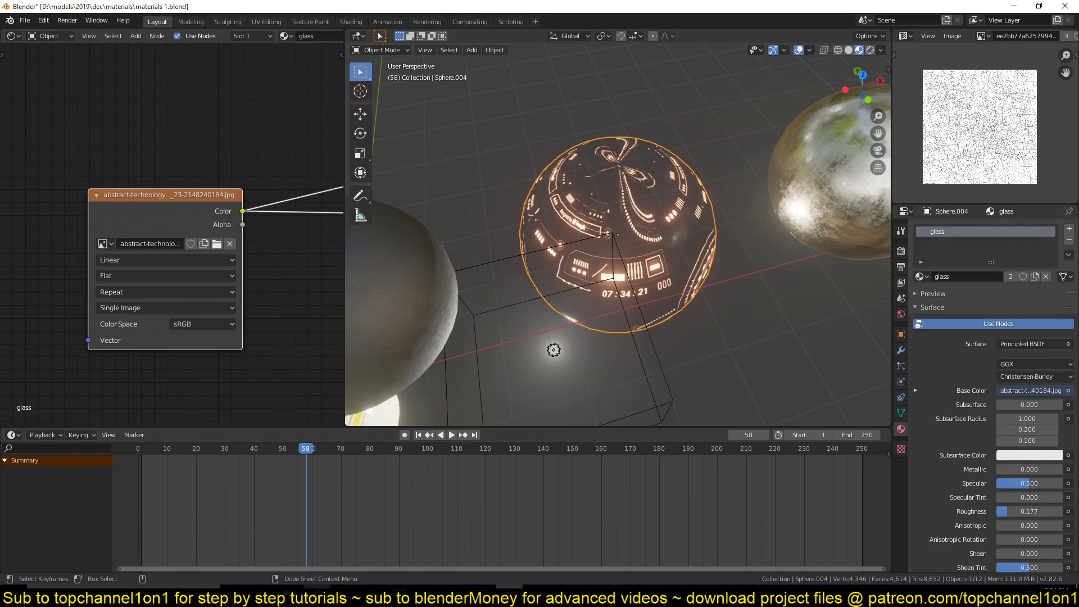
Switch to the Firefox browser and search Google Images for HUD.
mouse_move(317, 596)
left_click(334, 565)
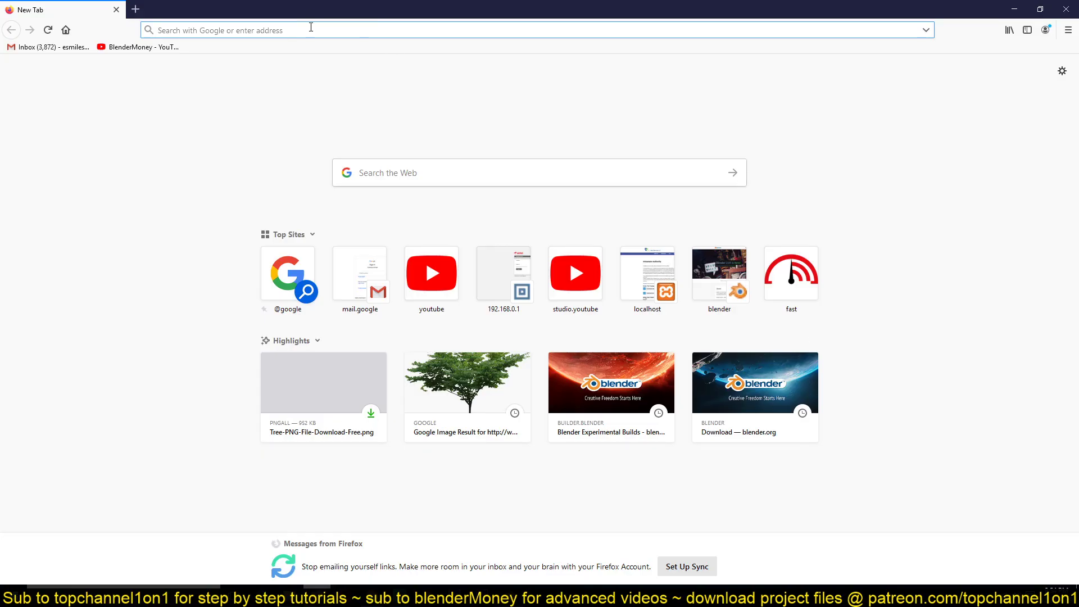
type("HUD")
key("Return")
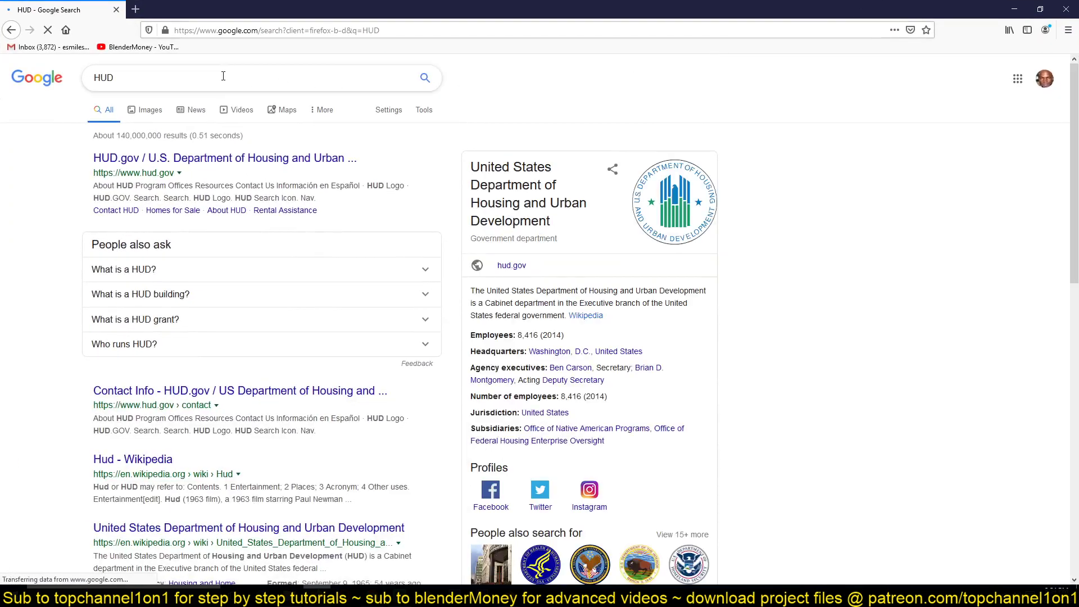
left_click(145, 108)
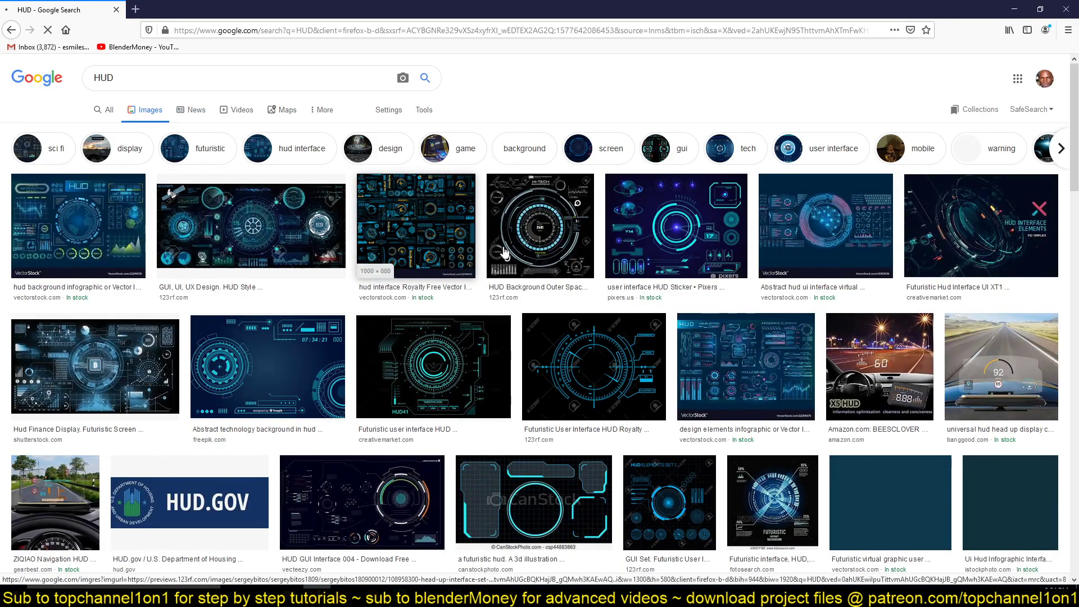
Open the 123RF Head-Up Interface set result and save its image to the textures\trees folder on drive D.
left_click(209, 216)
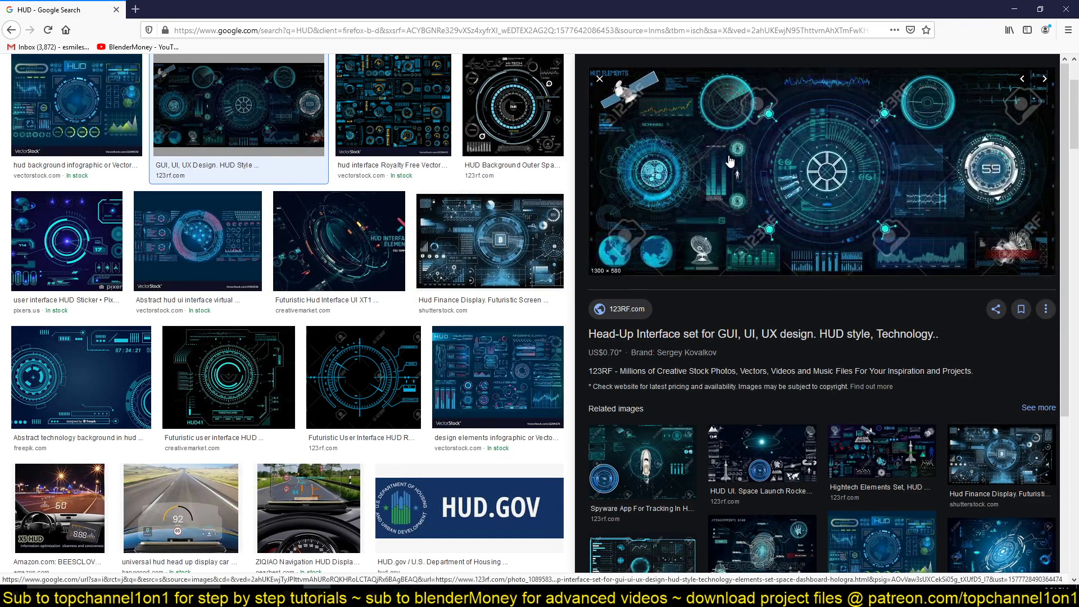
right_click(728, 162)
left_click(798, 297)
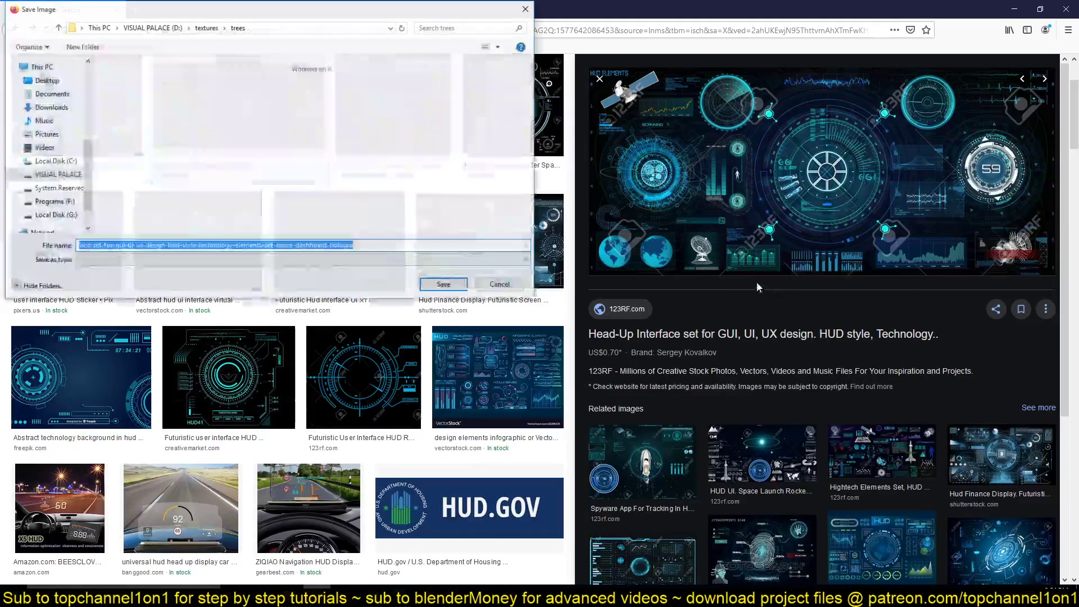
left_click(457, 289)
Bring the downloaded head-up interface image from its folder into Blender's glass node tree as an image texture node.
left_click_drag(568, 5, 721, 61)
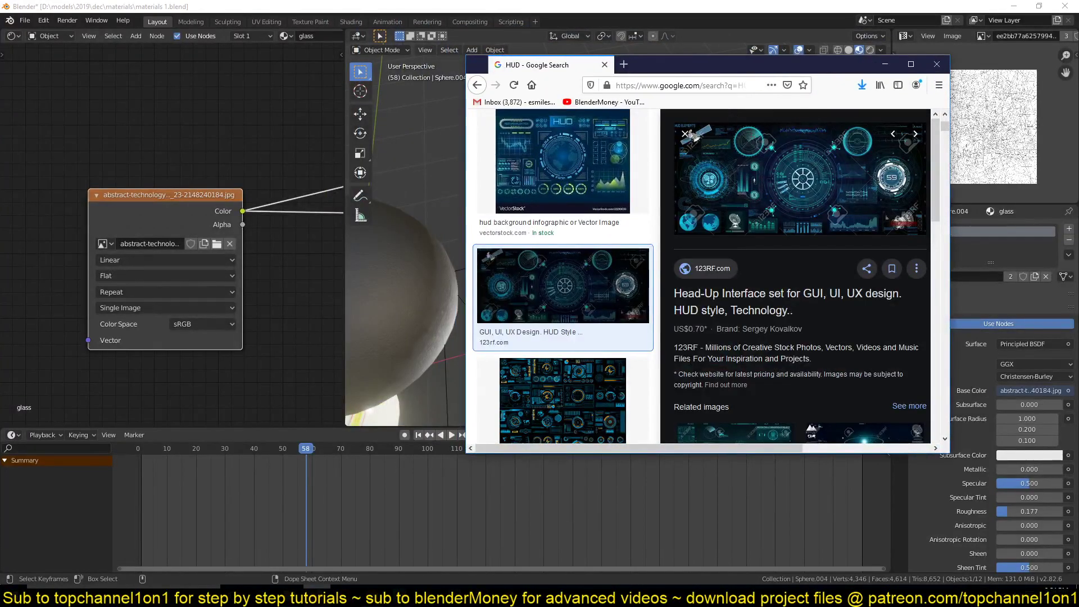
left_click(860, 86)
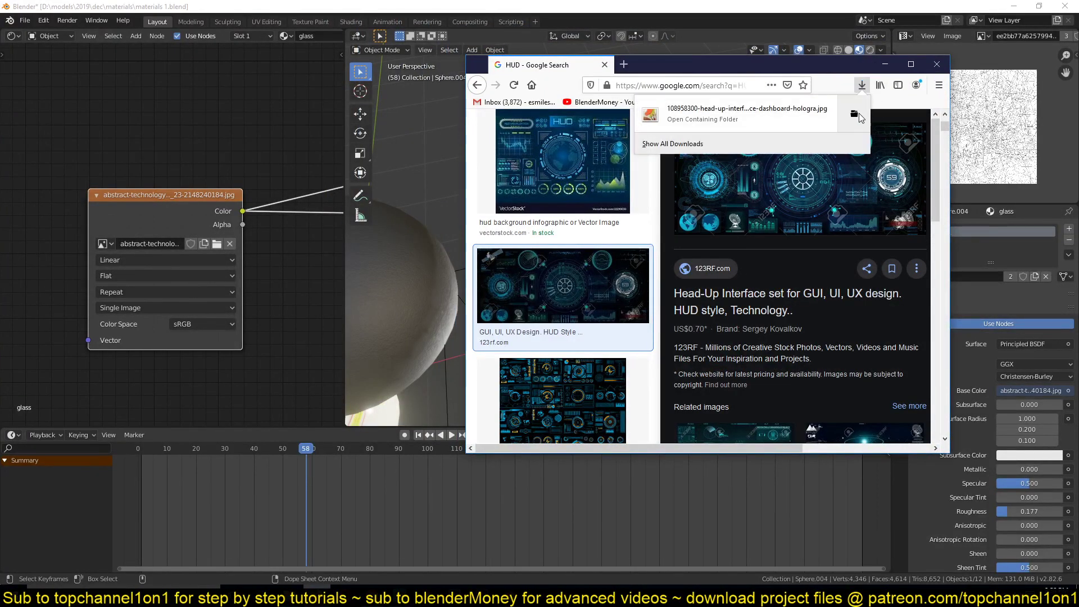
left_click(865, 113)
left_click_drag(96, 98, 96, 99)
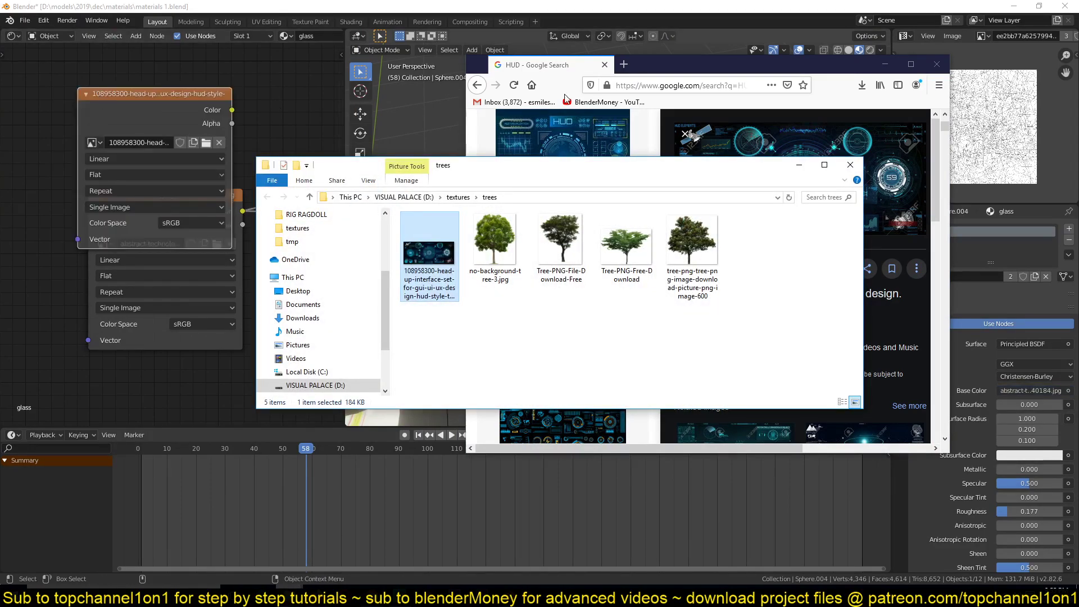
left_click(799, 163)
left_click(257, 218)
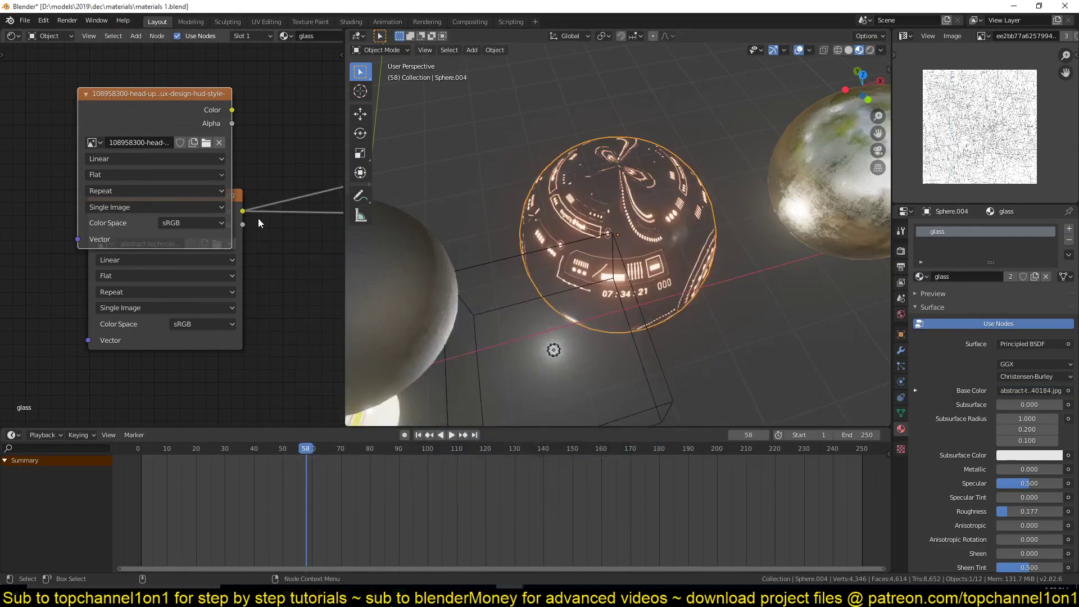
Move the two overlapping image texture nodes apart, placing the new one above the connected one.
scroll(257, 222, "down", 2)
middle_click_drag(288, 280, 180, 306)
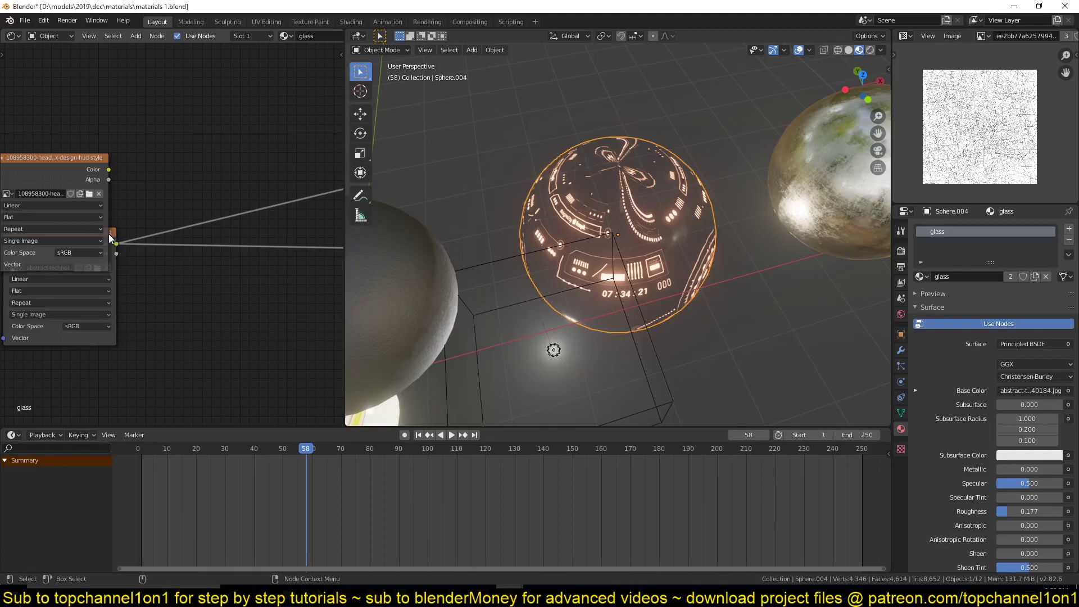
left_click_drag(109, 233, 109, 271)
scroll(140, 264, "down", 4)
middle_click_drag(141, 264, 74, 234)
scroll(92, 171, "down", 2)
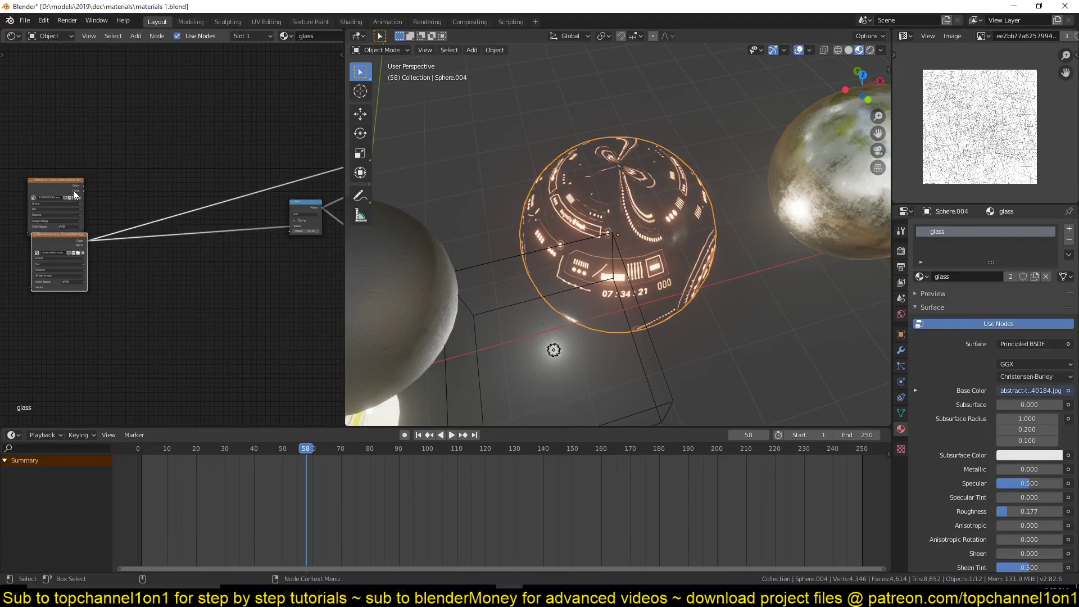
left_click_drag(76, 194, 282, 224)
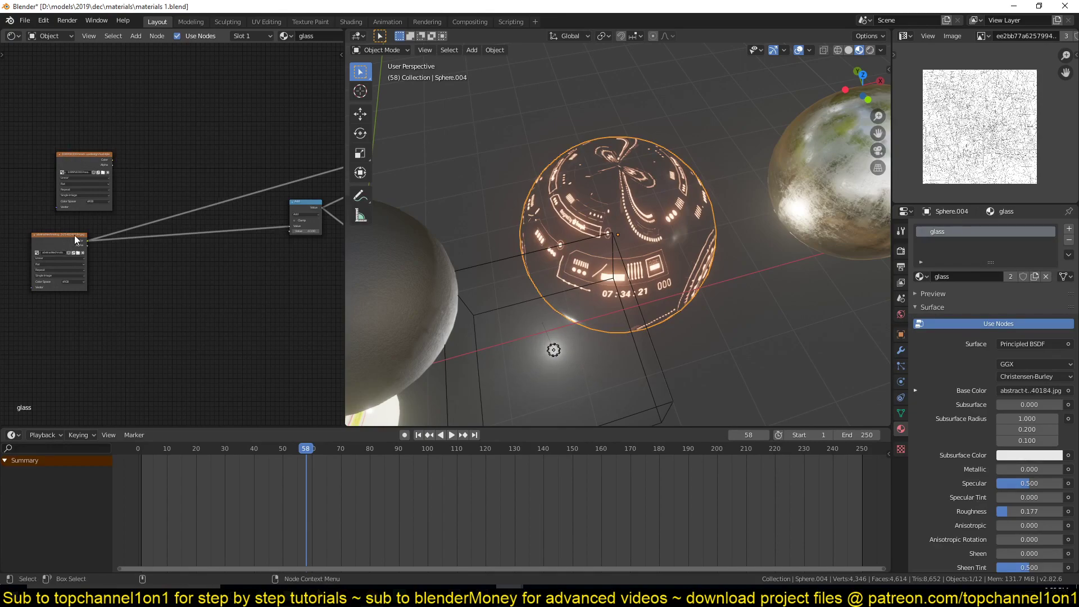
scroll(82, 235, "down", 3)
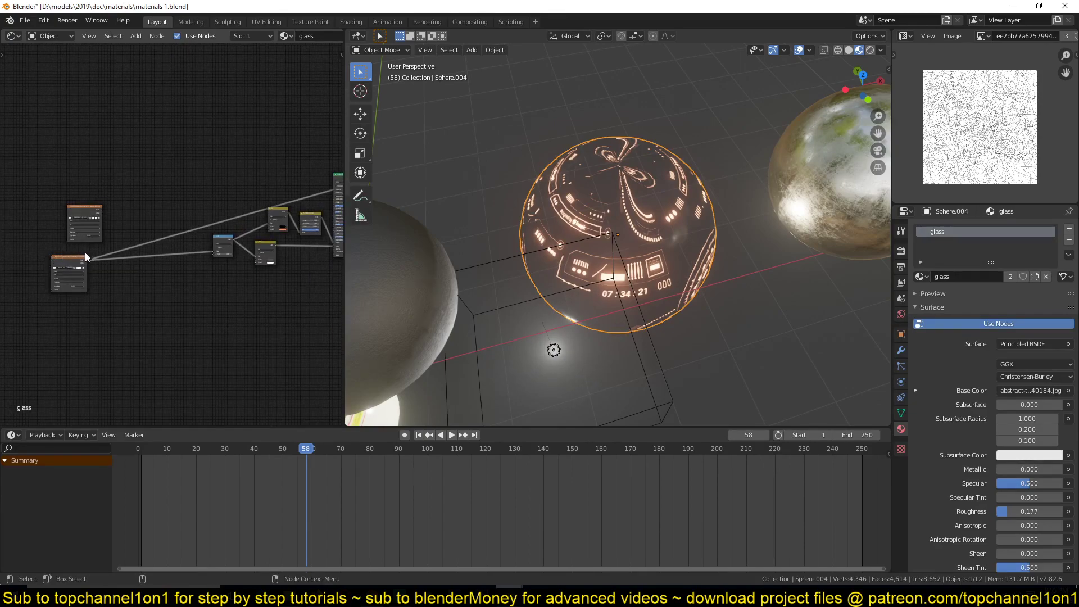
Widen the new head-up interface texture node to show its full image name.
left_click(76, 259)
scroll(116, 244, "up", 8)
middle_click_drag(48, 242, 190, 225)
scroll(157, 217, "up", 6)
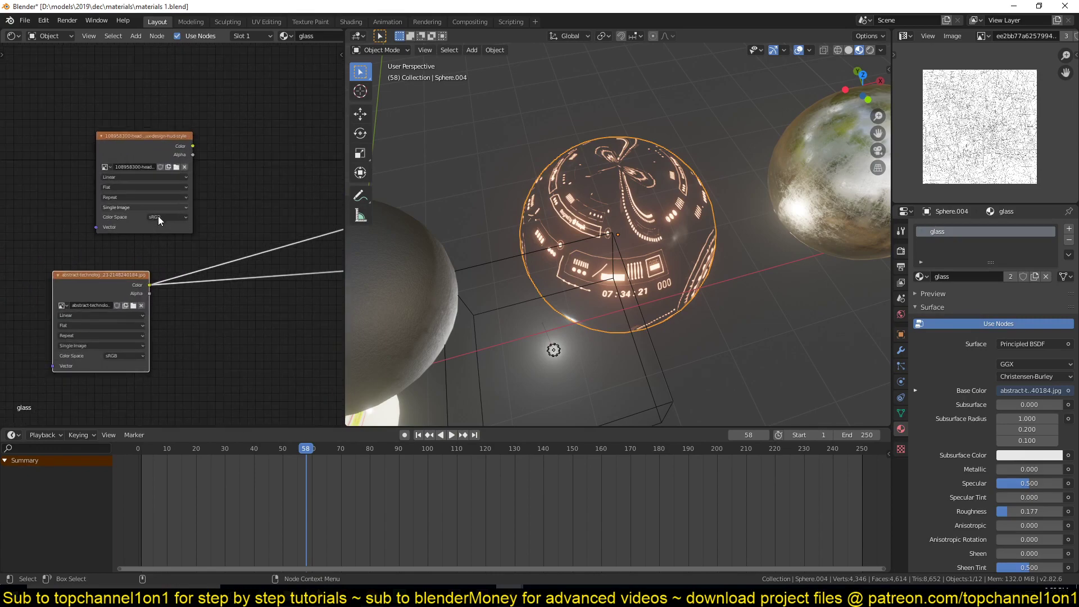
left_click(61, 310)
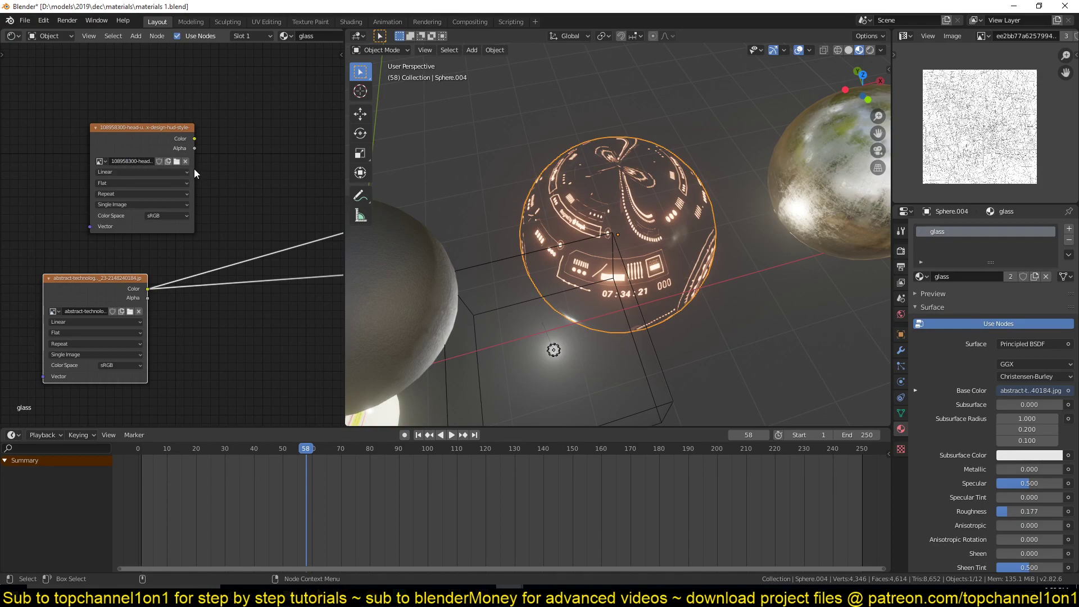
left_click_drag(194, 169, 302, 168)
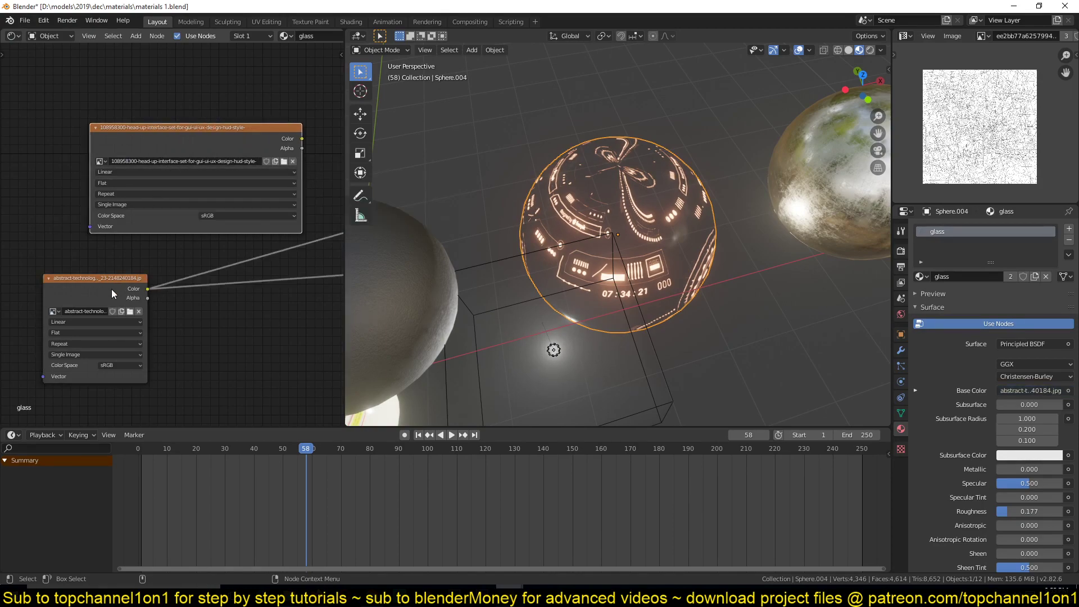
Replace the connected texture node's image with the 108958300-head-up-interface image and inspect it on the sphere.
left_click(55, 311)
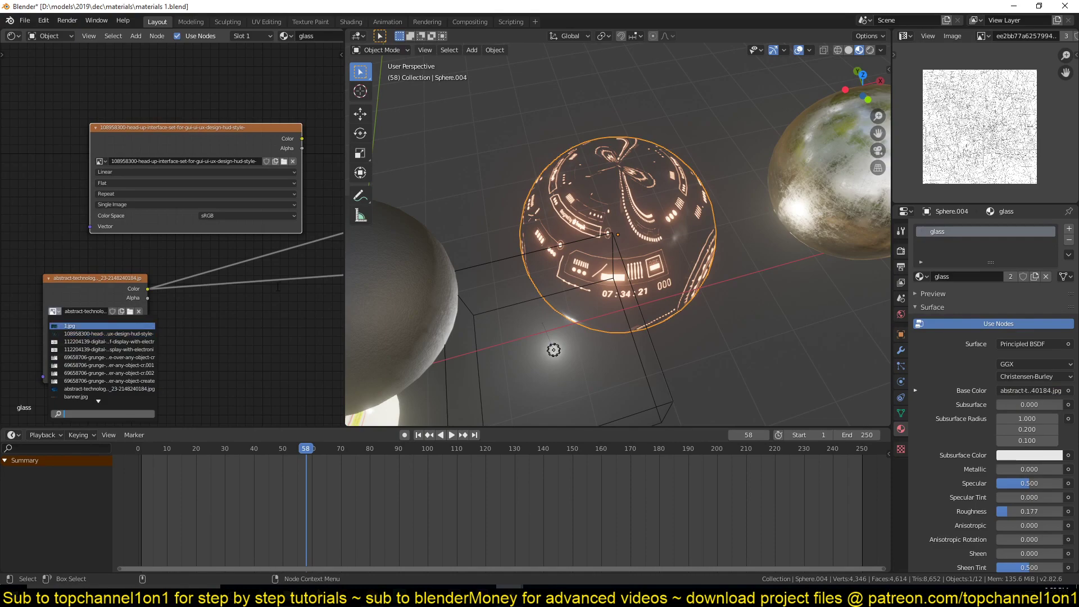
left_click(87, 330)
left_click(55, 311)
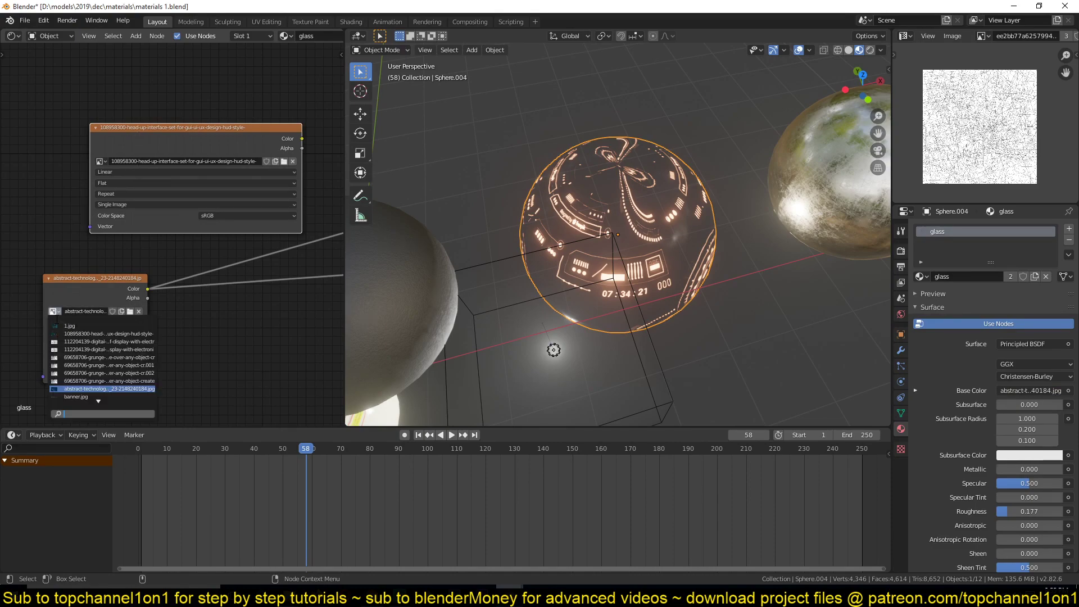
left_click(80, 334)
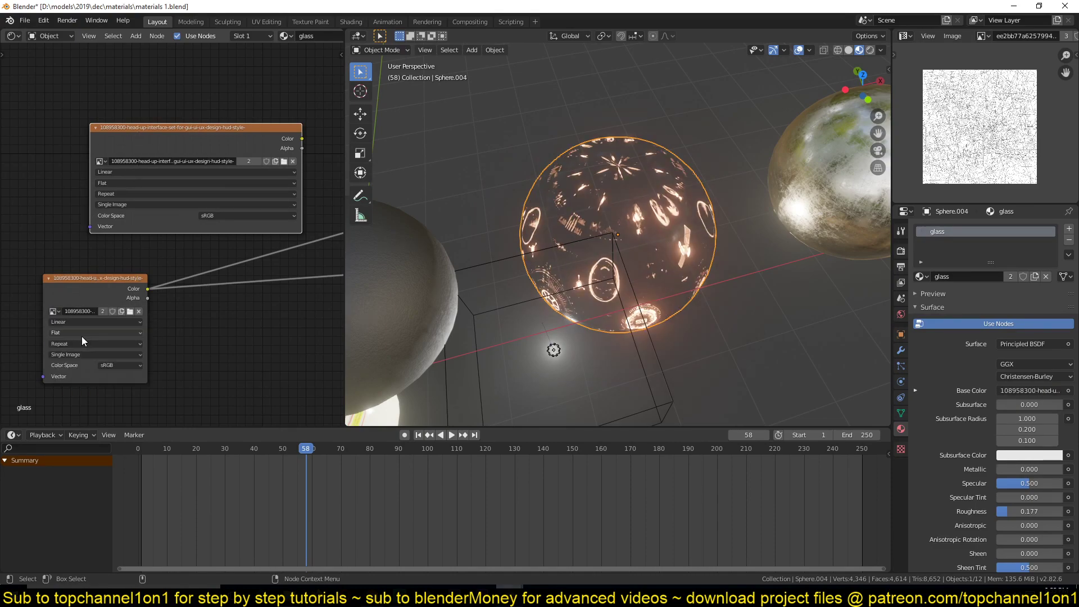
middle_click_drag(437, 191, 524, 183)
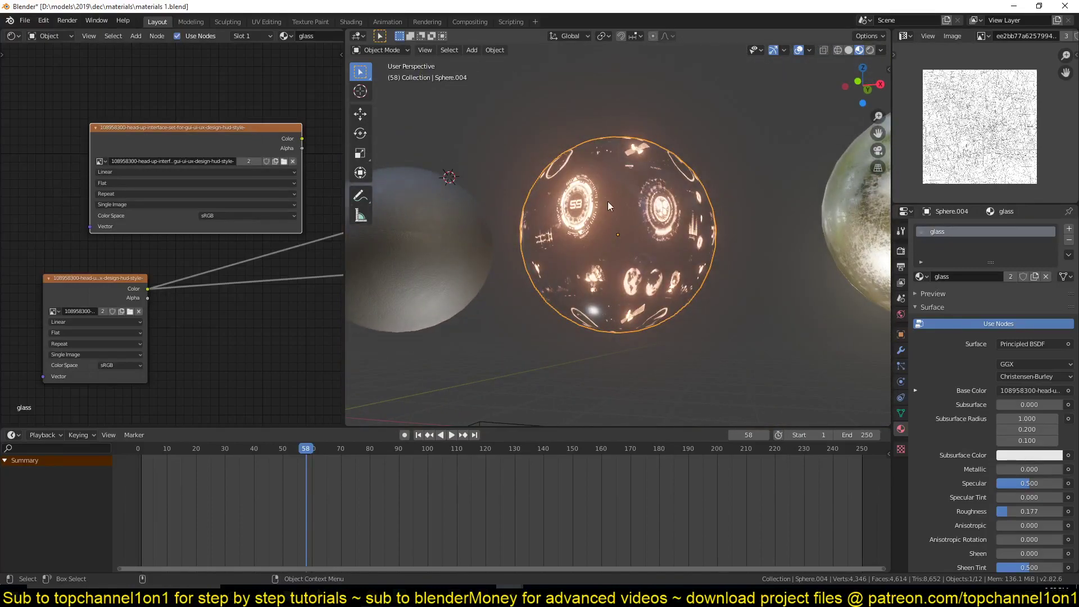
middle_click_drag(603, 211, 618, 235)
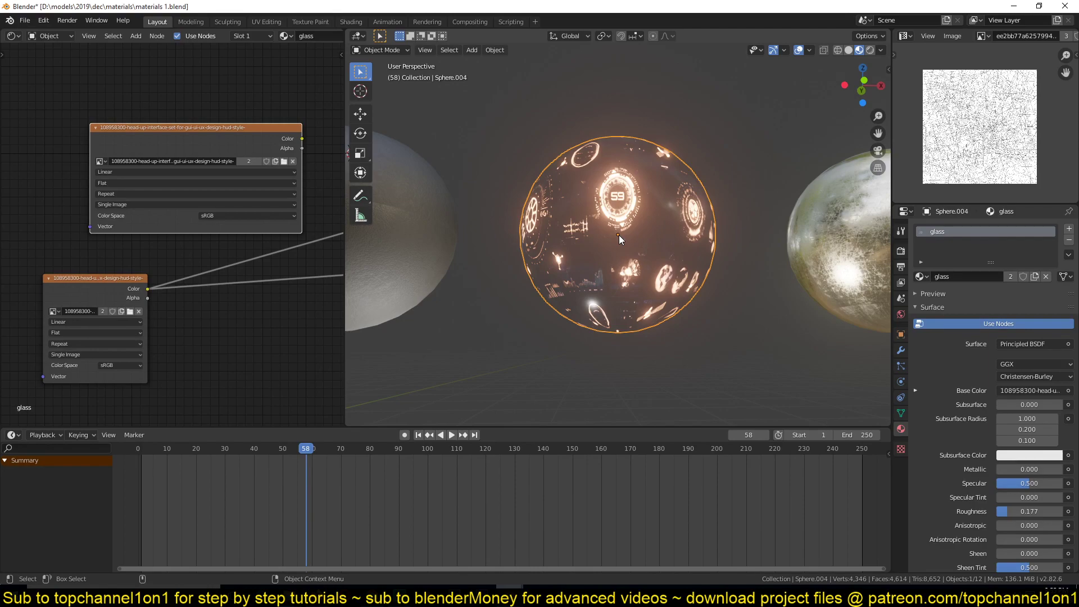
Delete the unconnected head-up interface texture node and inspect the HUD pattern on the sphere up close.
scroll(222, 325, "down", 6)
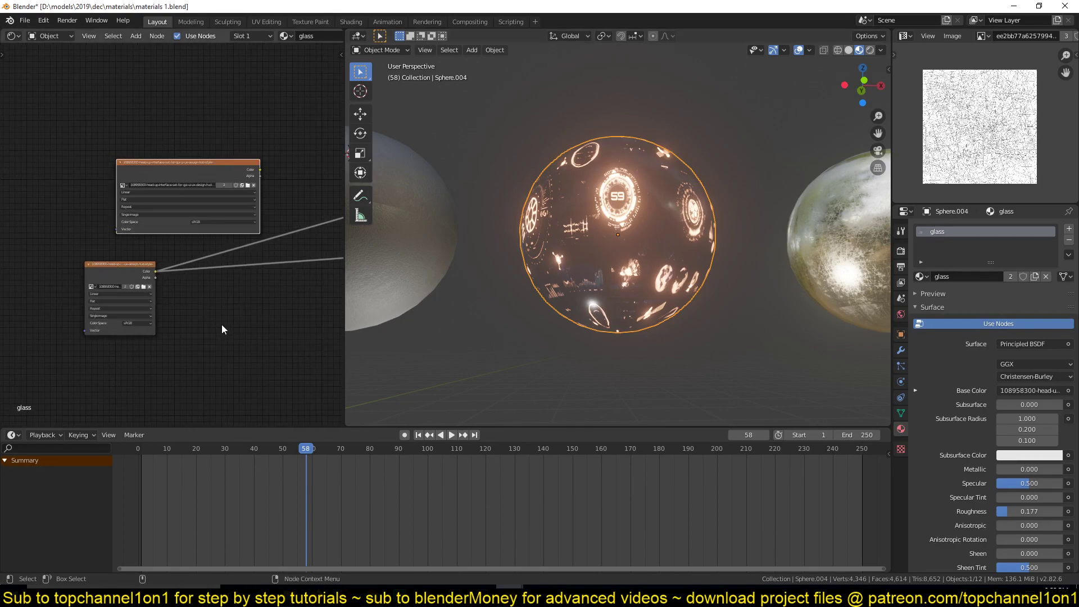
middle_click_drag(226, 263, 129, 298)
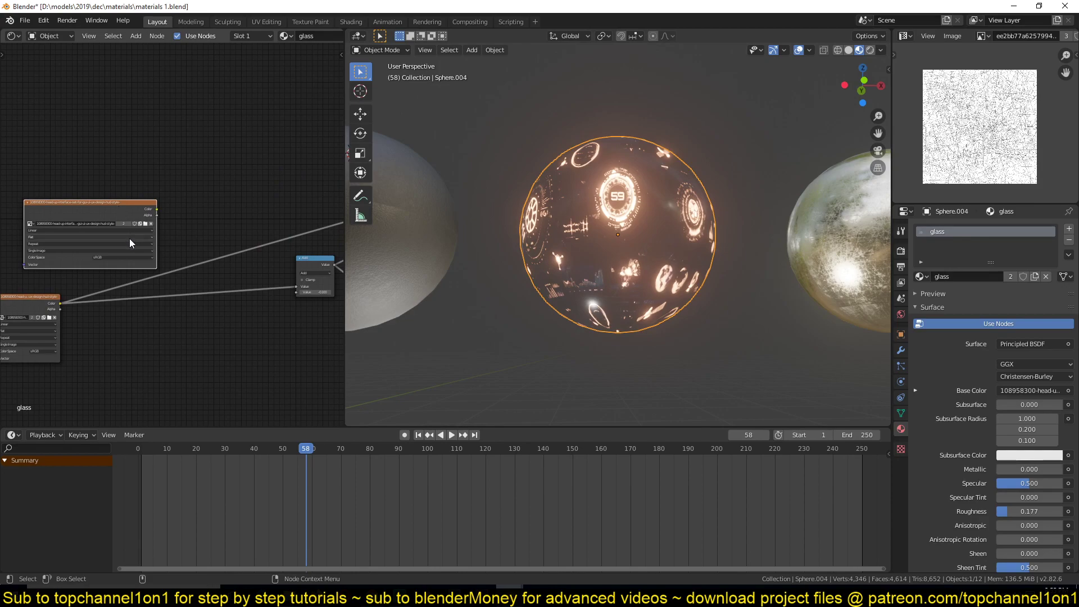
key("x")
middle_click_drag(101, 292, 228, 258)
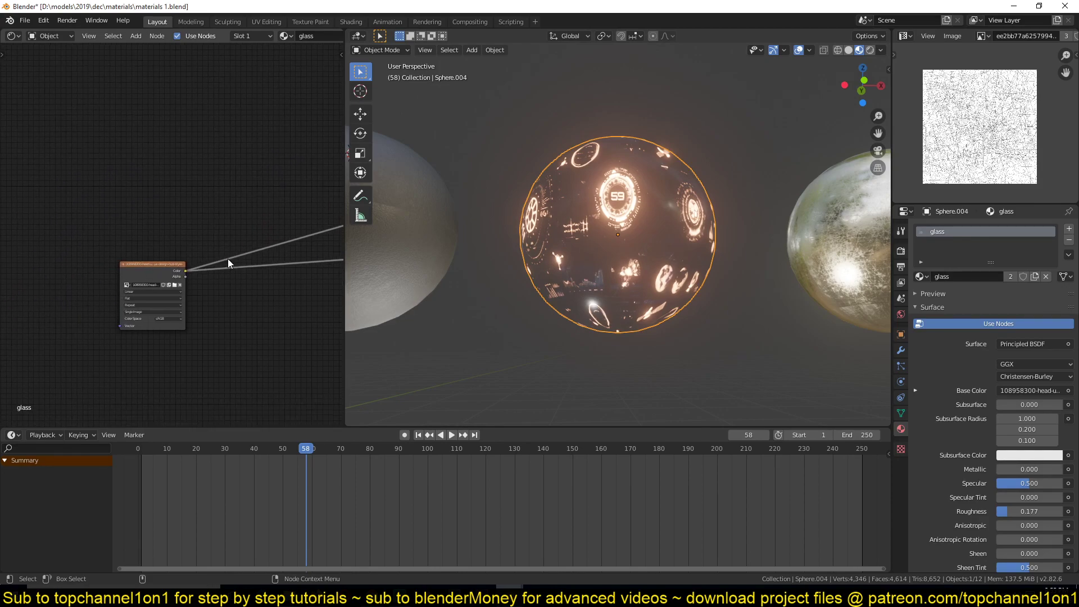
scroll(228, 258, "up", 7)
middle_click_drag(646, 262, 593, 306)
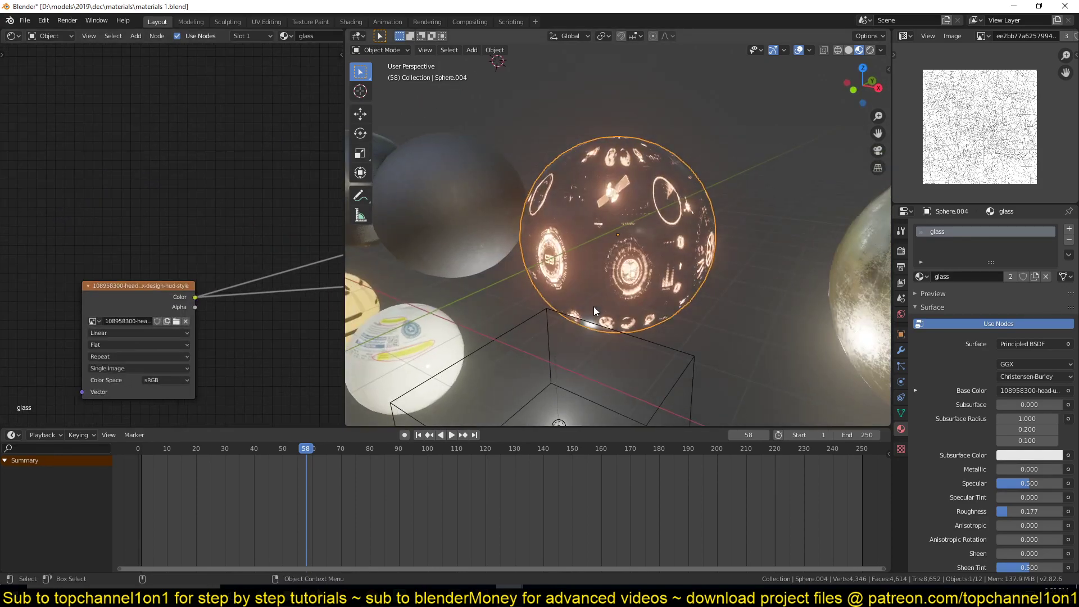
scroll(598, 292, "up", 5)
scroll(599, 292, "down", 3)
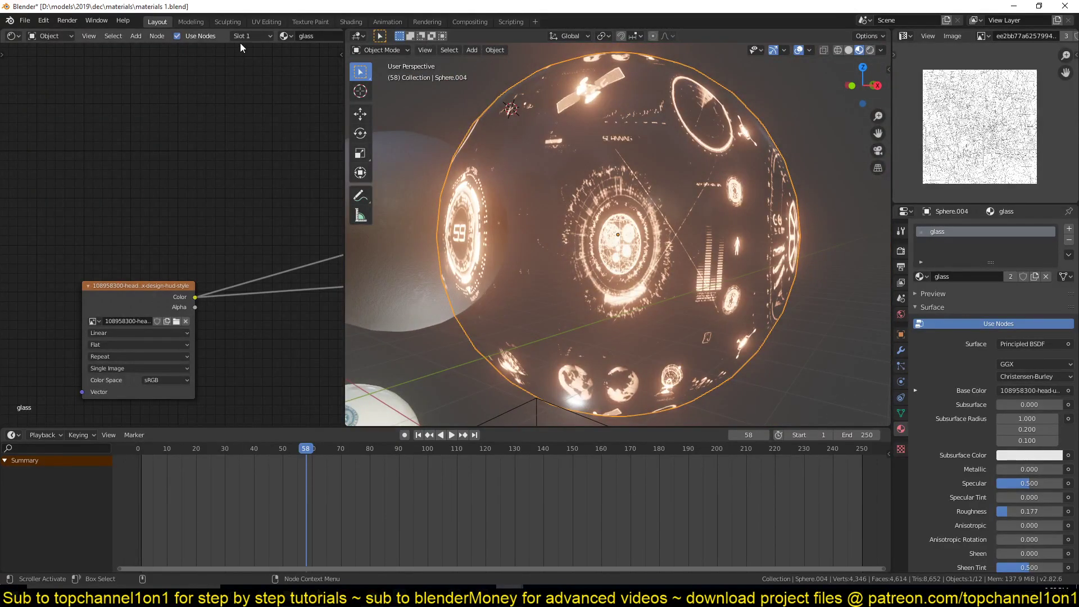
Shrink the HUD sphere's UV map to about 0.42 over the interface image in UV editing, and rescale it along X.
left_click(267, 21)
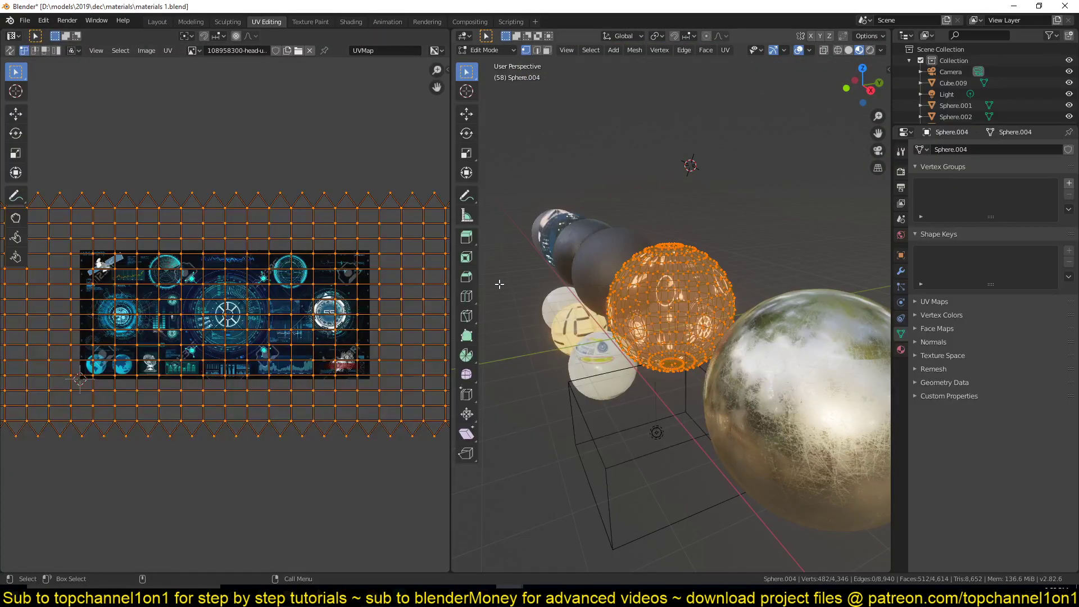
key("s")
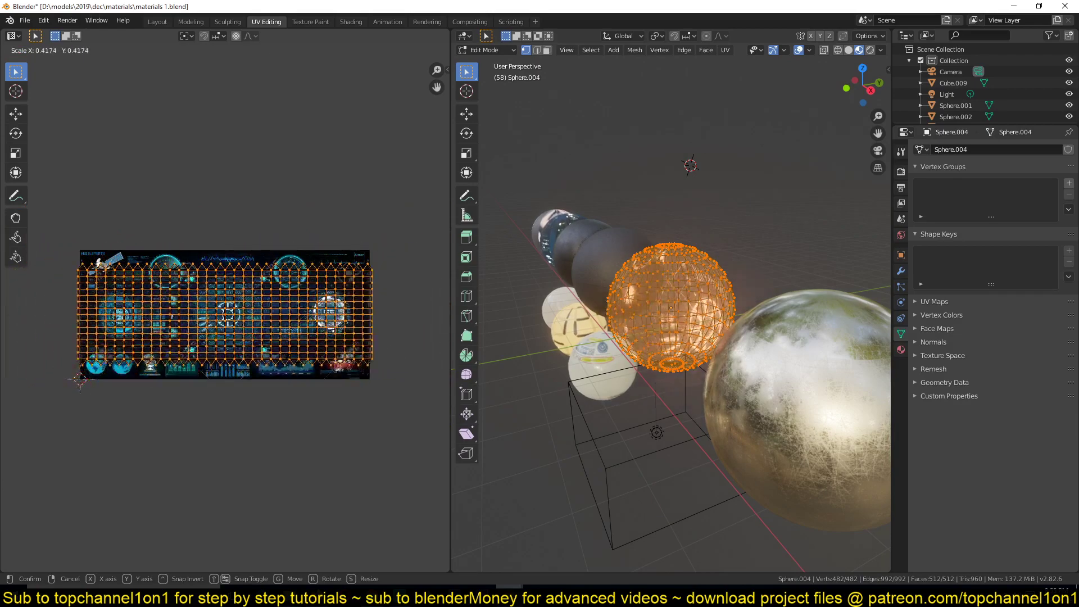
left_click(79, 379)
key("s")
key("x")
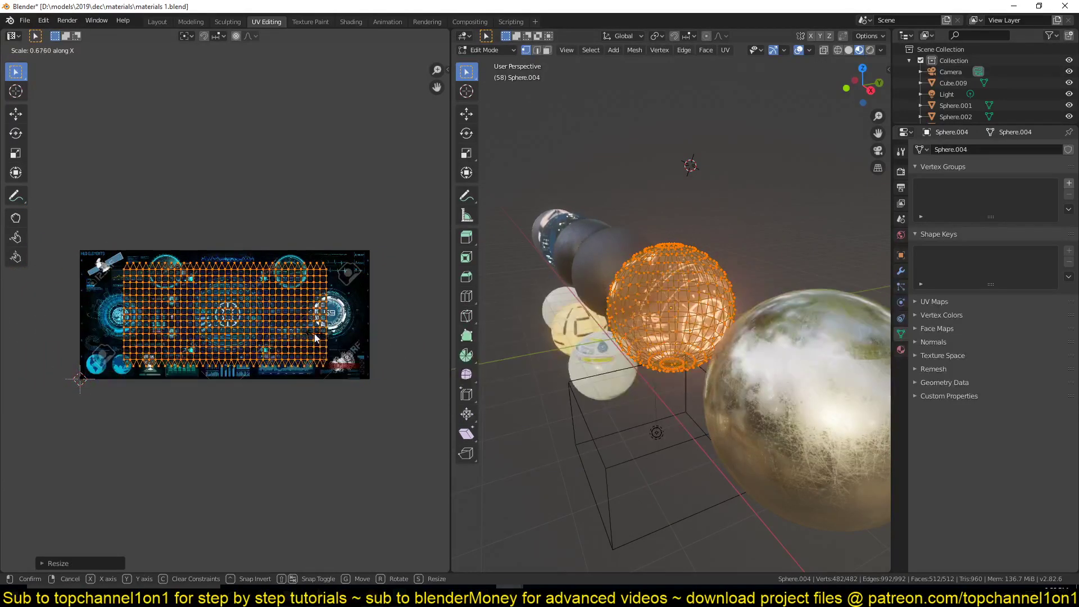
key("x")
left_click(360, 337)
key("Tab")
middle_click_drag(668, 287, 759, 246)
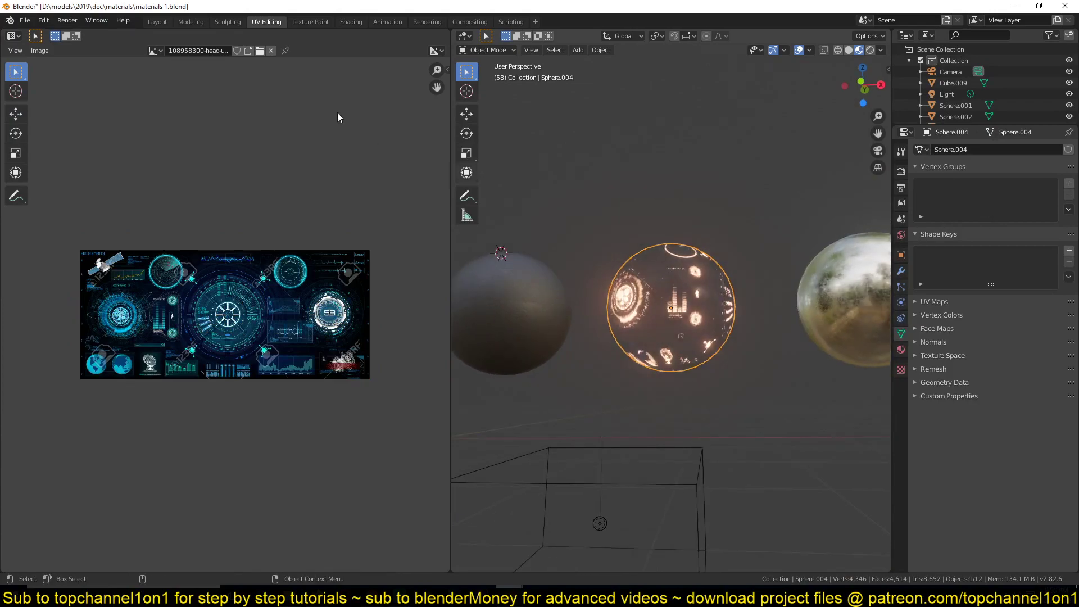
Return to the layout workspace, duplicate the HUD glass sphere in place and scale the copy down inside the original.
left_click(164, 22)
scroll(285, 316, "down", 4)
middle_click_drag(459, 235, 514, 257)
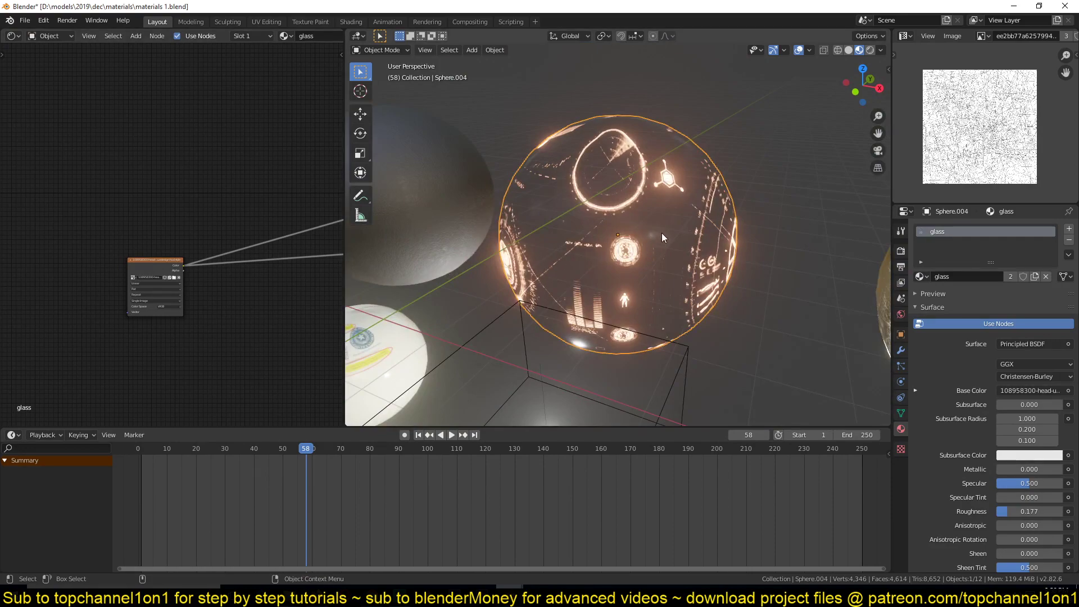
key("shift+d")
key("Escape")
key("s")
left_click(703, 234)
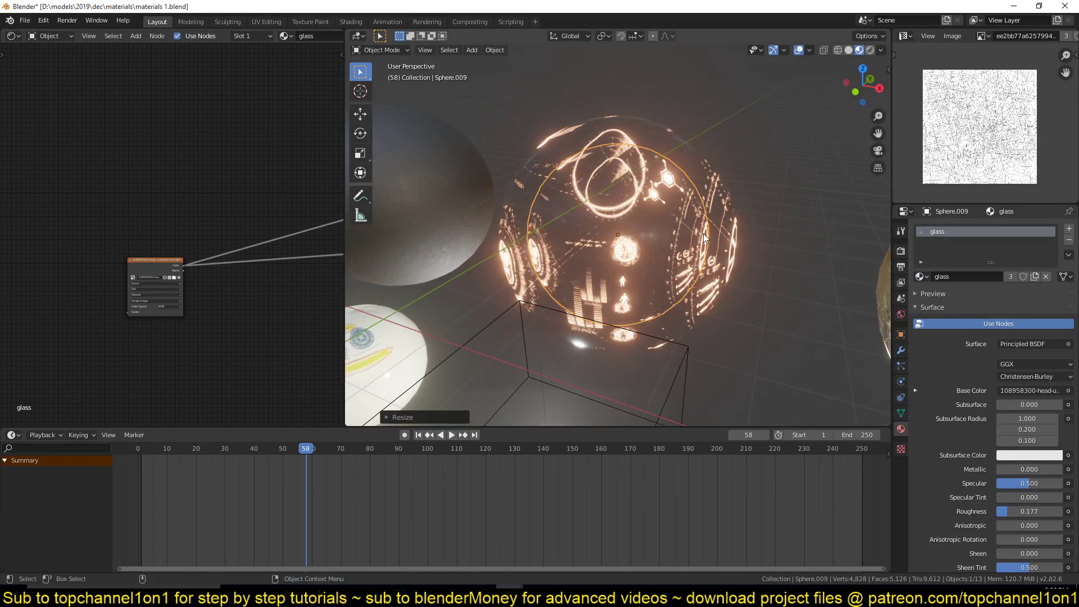
Rotate the inner HUD sphere freely and enlarge it by about 1.2 so it sits just inside the outer one.
middle_click_drag(703, 233, 671, 198)
key("r")
key("r")
left_click(637, 189)
key("s")
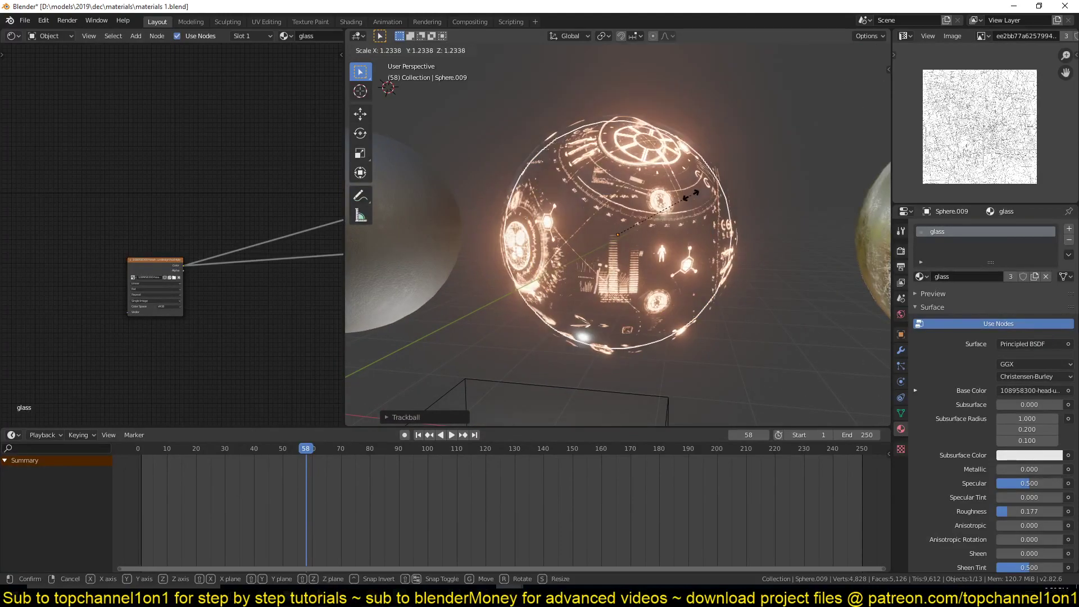
left_click(679, 201)
Select the outer HUD sphere, duplicate it in place and scale the copy up to form a larger third shell.
left_click(675, 203)
left_click(683, 196)
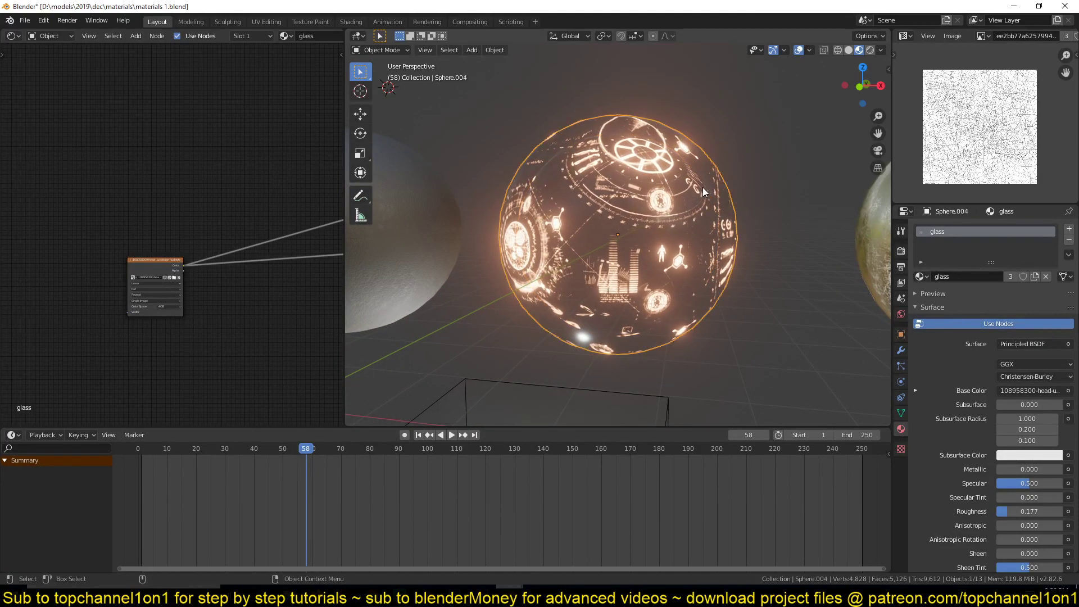
key("shift+d")
right_click(702, 188)
key("s")
left_click(736, 212)
Rotate the largest HUD sphere freely so its pattern is offset from the inner shells, and reselect it after inspecting the layers.
key("r")
key("r")
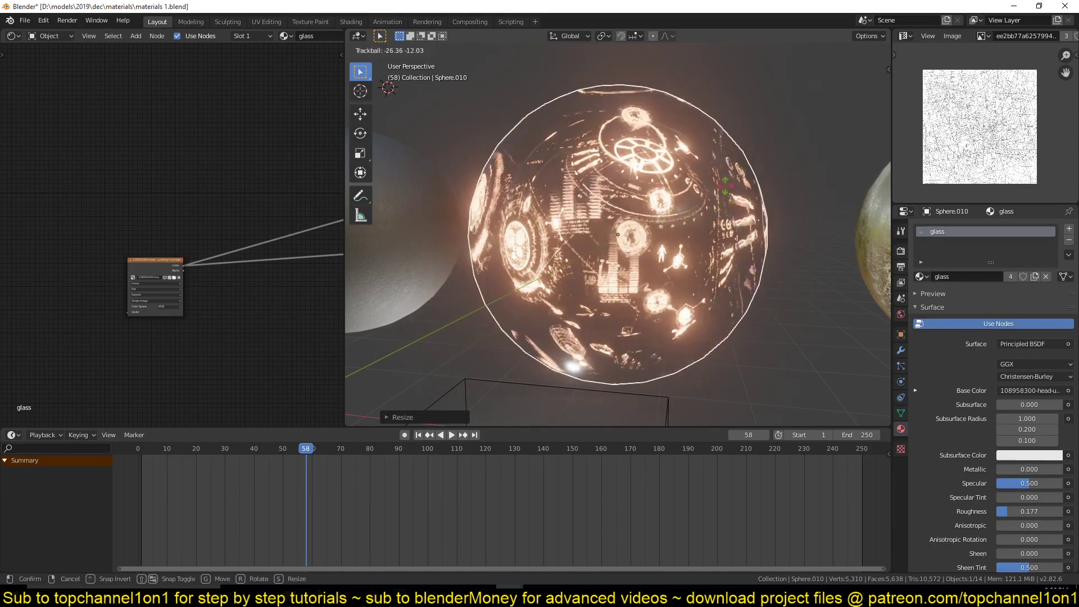
left_click(694, 196)
key("alt+a")
middle_click_drag(693, 197, 629, 179)
left_click(580, 201)
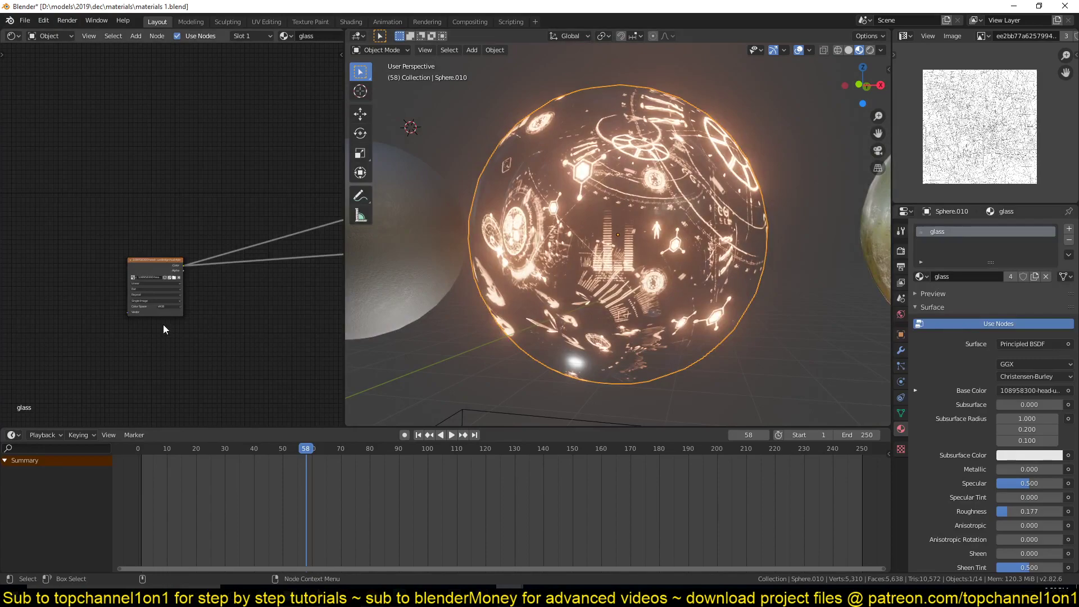
Change the second colour of the glass material's Mix node that feeds the Hue Saturation Value node to pinkish red.
scroll(163, 325, "up", 3)
scroll(280, 312, "down", 2)
middle_click_drag(272, 318, 43, 289)
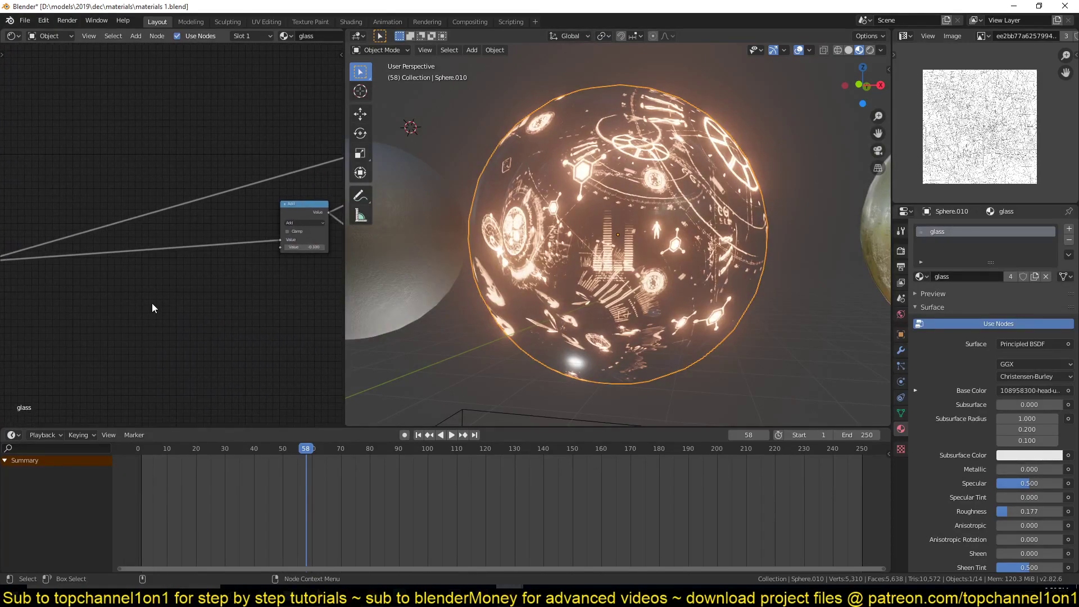
scroll(153, 301, "down", 8)
middle_click_drag(185, 284, 88, 301)
scroll(253, 236, "down", 2)
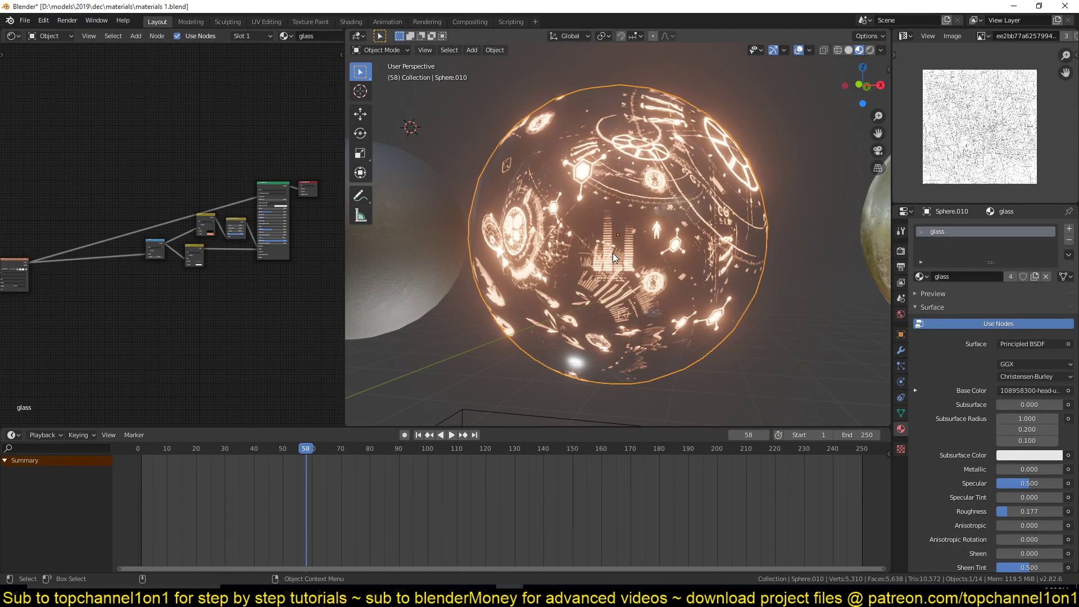
middle_click_drag(612, 253, 593, 264, "shift")
scroll(170, 247, "up", 7)
scroll(225, 225, "up", 2)
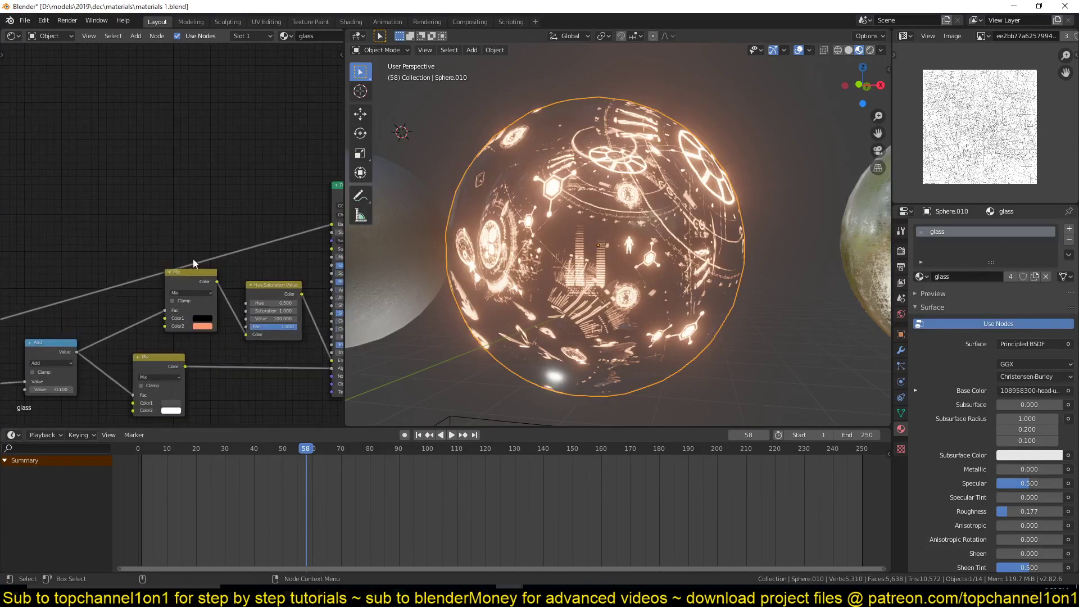
middle_click_drag(190, 275, 163, 245)
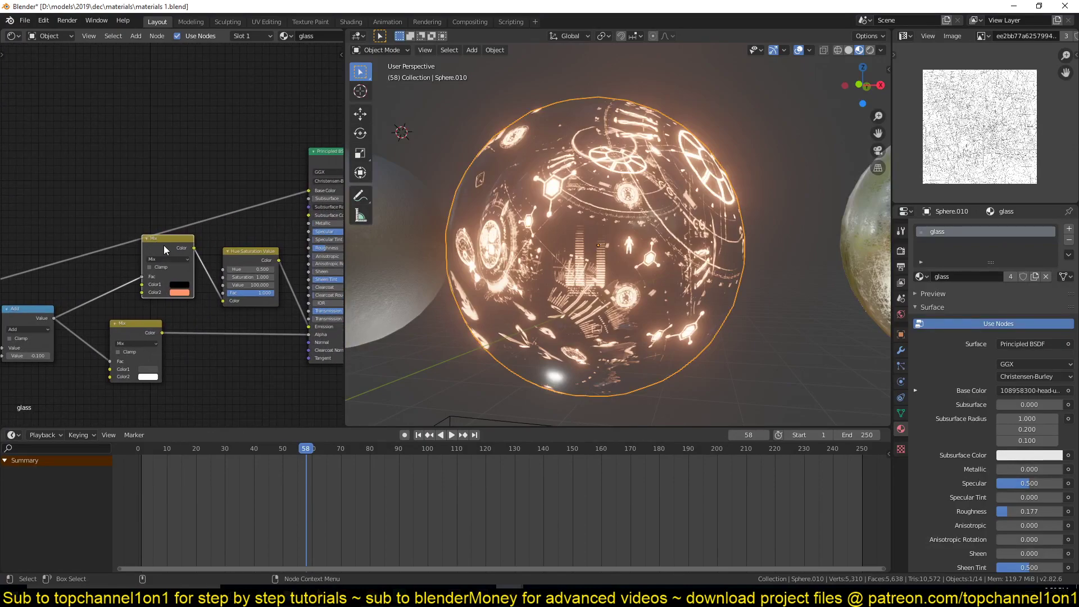
left_click(186, 295)
left_click_drag(224, 205, 208, 239)
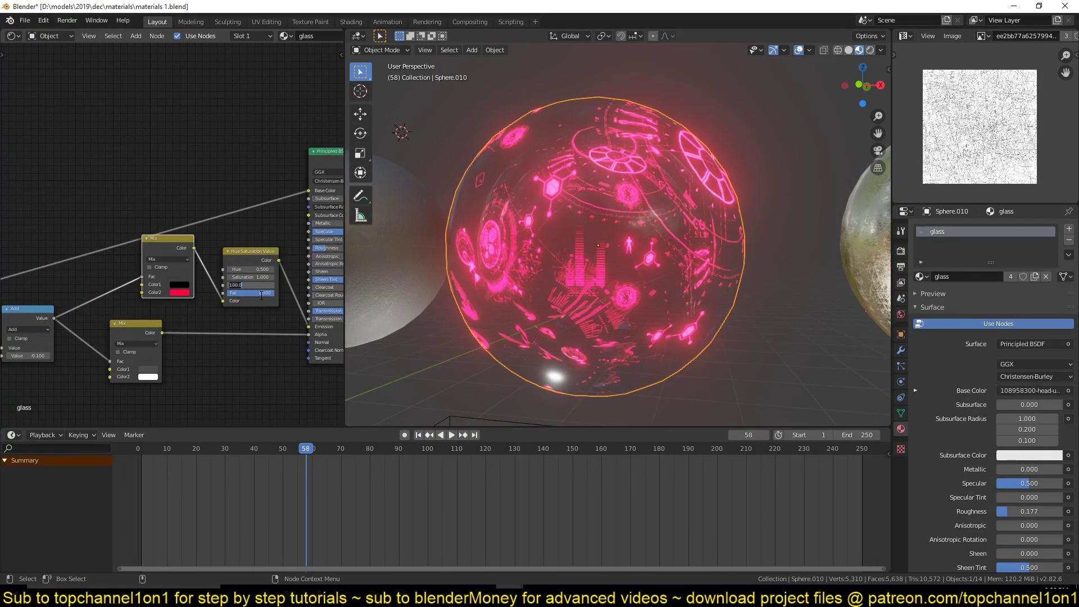
Set the Hue Saturation Value node's Value to 500 and look at the stronger glow on the HUD spheres.
key("Return")
scroll(625, 272, "down", 3)
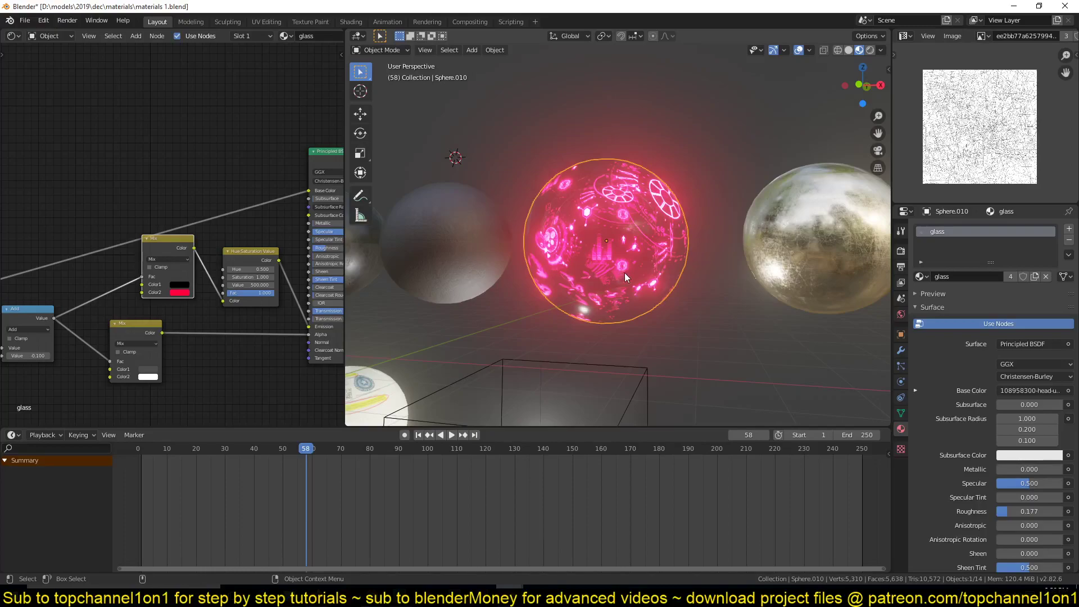
middle_click_drag(593, 253, 619, 155)
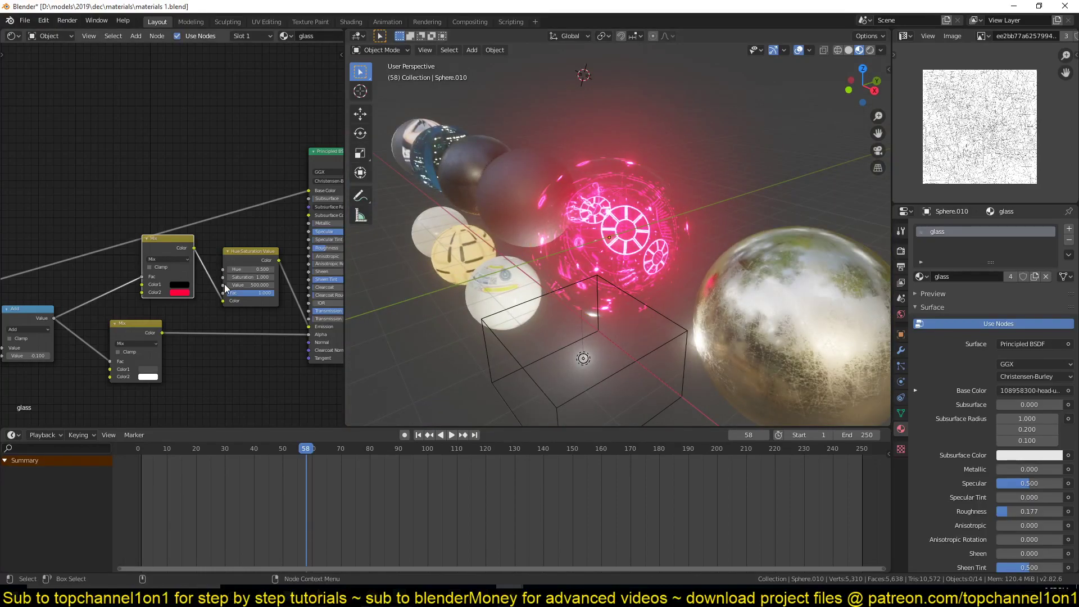
Change the second colour of the glow's Mix node to fully saturated orange.
left_click(187, 293)
left_click_drag(214, 198, 190, 238)
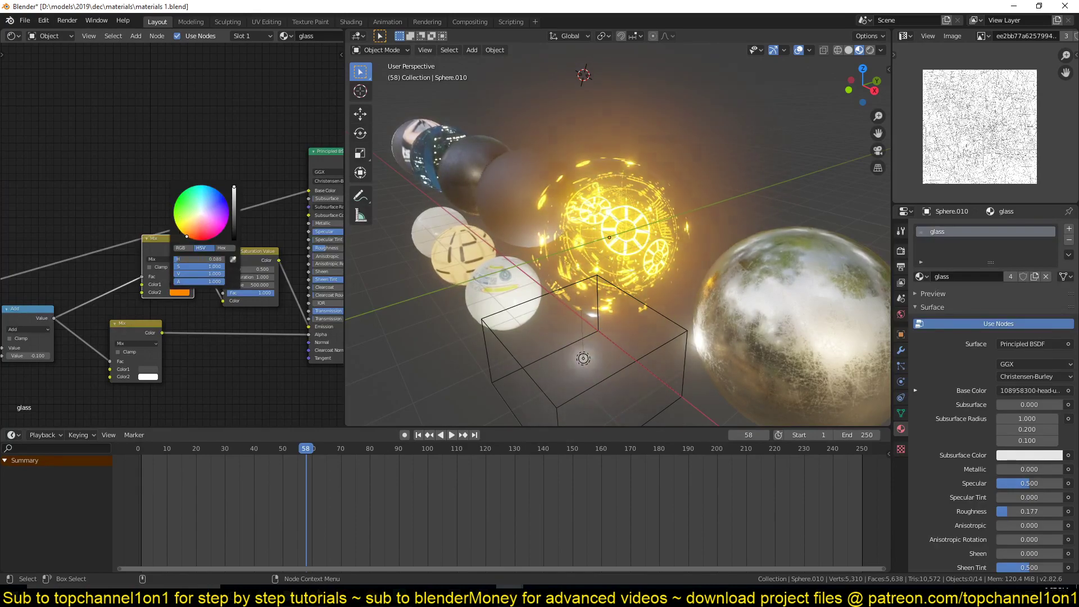
middle_click_drag(686, 154, 548, 268)
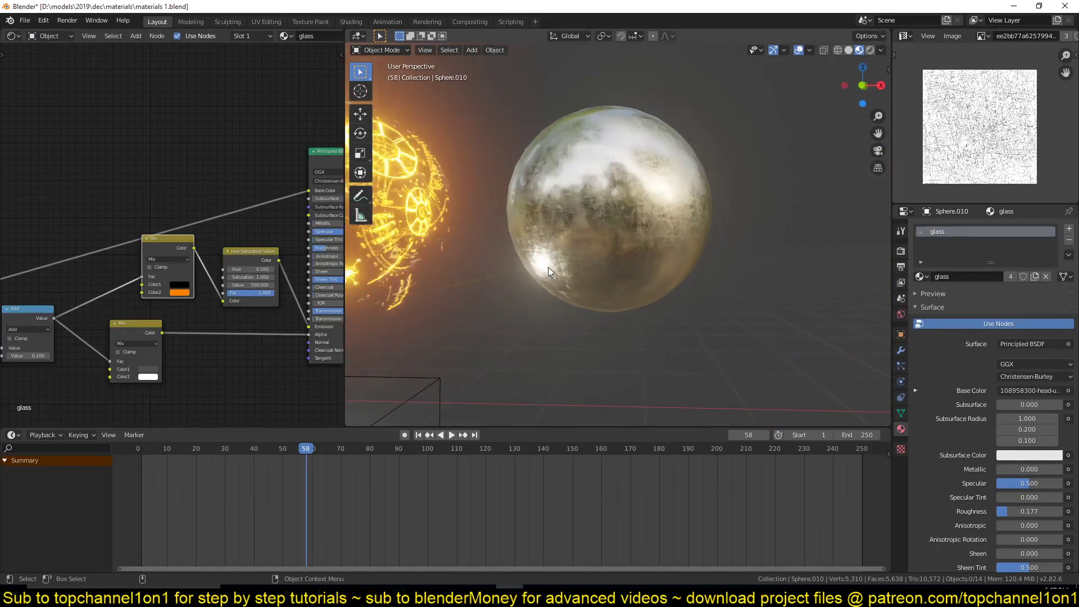
Select the scratched metal sphere and examine its surface scratches and reflections up close.
left_click(596, 238)
scroll(597, 238, "up", 5)
middle_click_drag(597, 238, 560, 254)
scroll(574, 290, "up", 2)
scroll(566, 243, "down", 5)
scroll(625, 279, "up", 5)
scroll(560, 254, "down", 2)
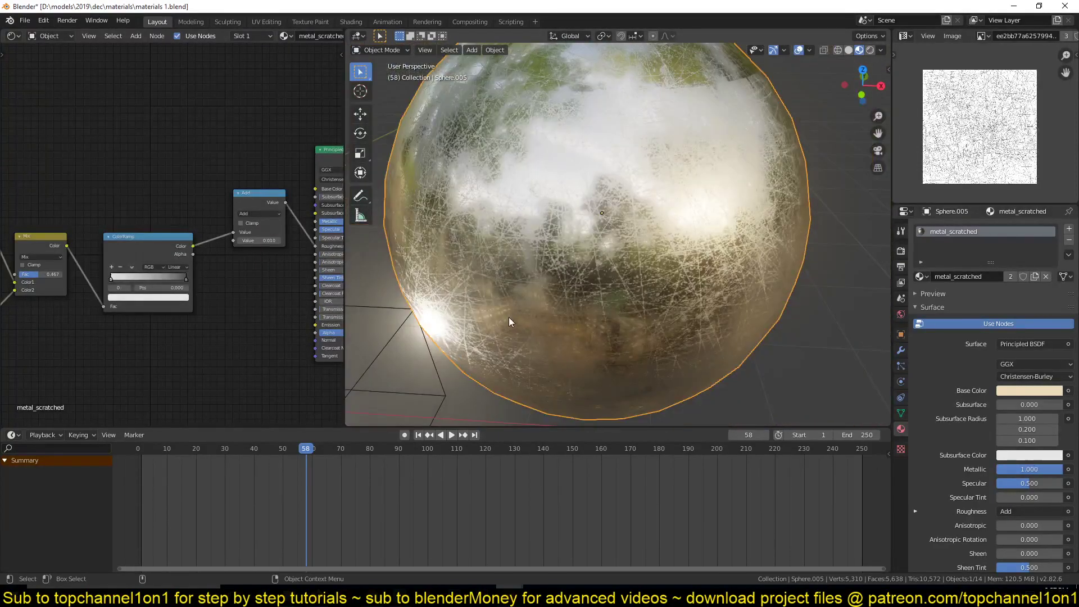
scroll(508, 317, "down", 4)
middle_click_drag(508, 316, 582, 286, "shift")
scroll(582, 285, "down", 5)
middle_click_drag(500, 309, 635, 249, "shift")
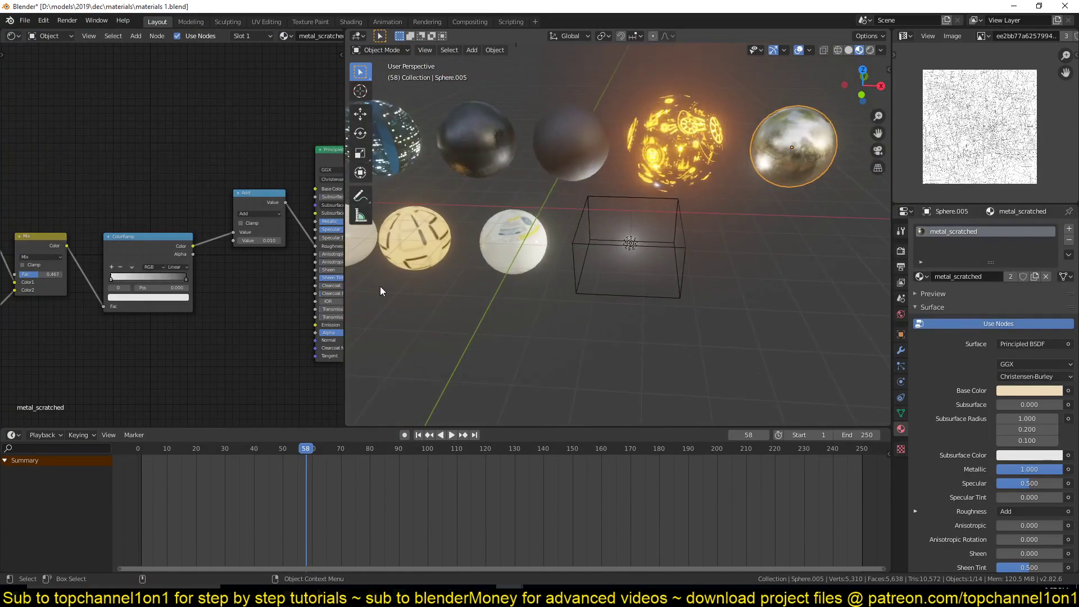
Select the white painted metal sphere and examine its surface reflections up close.
middle_click_drag(380, 286, 545, 276, "shift")
scroll(411, 297, "up", 3)
middle_click_drag(440, 298, 523, 302, "shift")
left_click(453, 261)
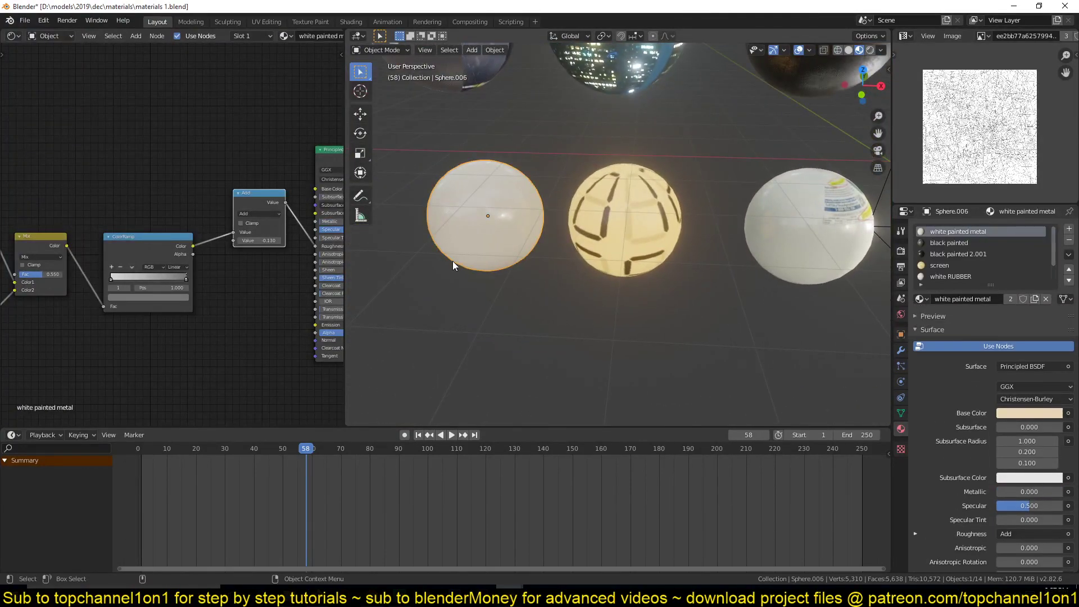
key("KP_Decimal")
scroll(585, 201, "up", 4)
middle_click_drag(549, 223, 568, 162)
scroll(585, 200, "down", 3)
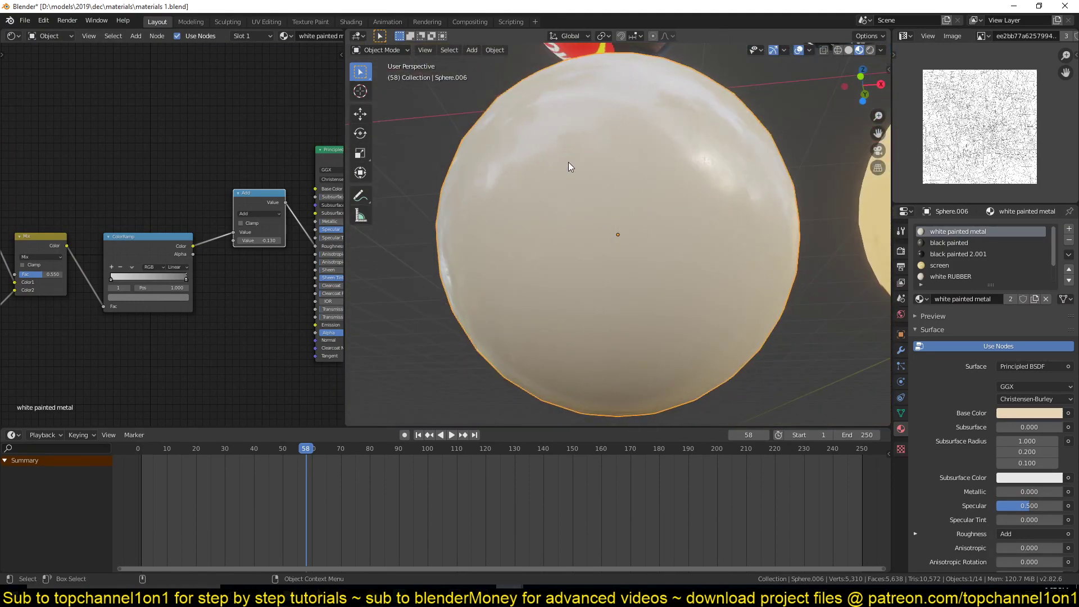
Set the white painted metal's Add node value to -0.030 and inspect the surface sheen up close.
scroll(275, 247, "up", 2)
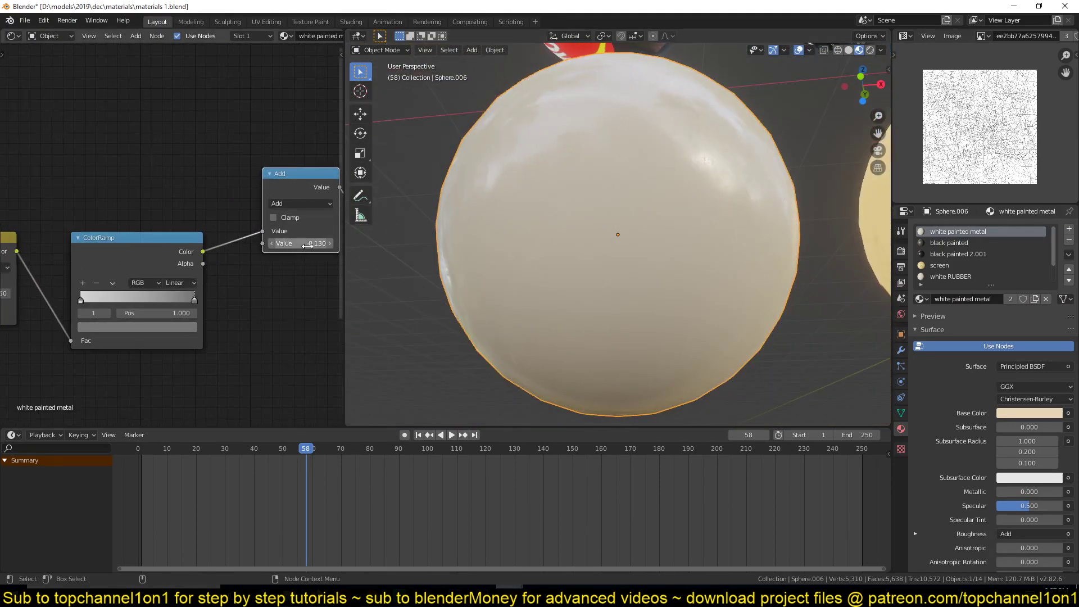
left_click_drag(296, 243, 309, 243)
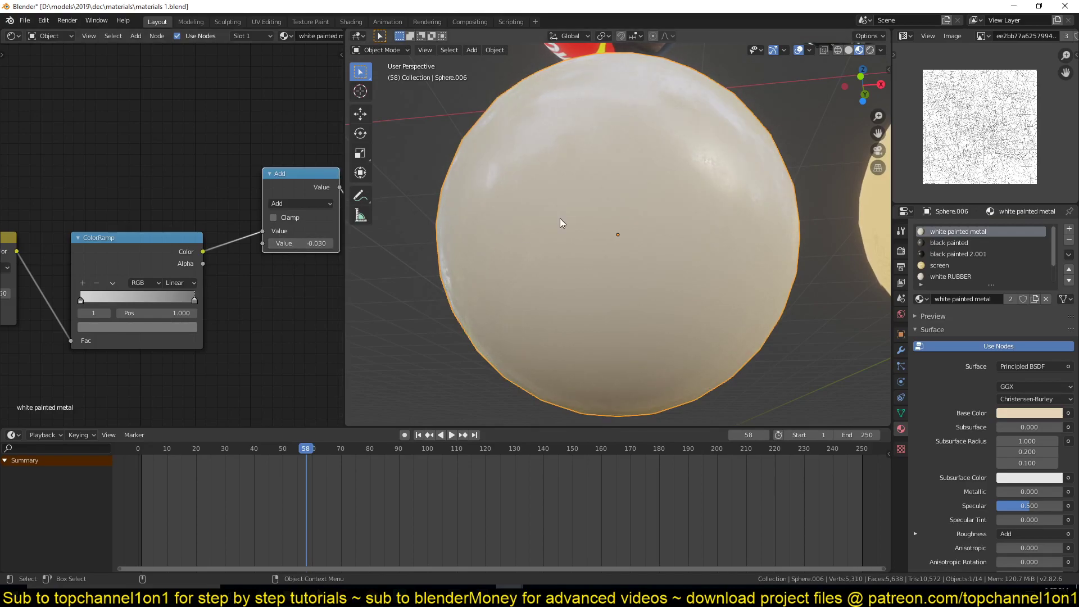
scroll(534, 211, "up", 3)
scroll(587, 262, "down", 3)
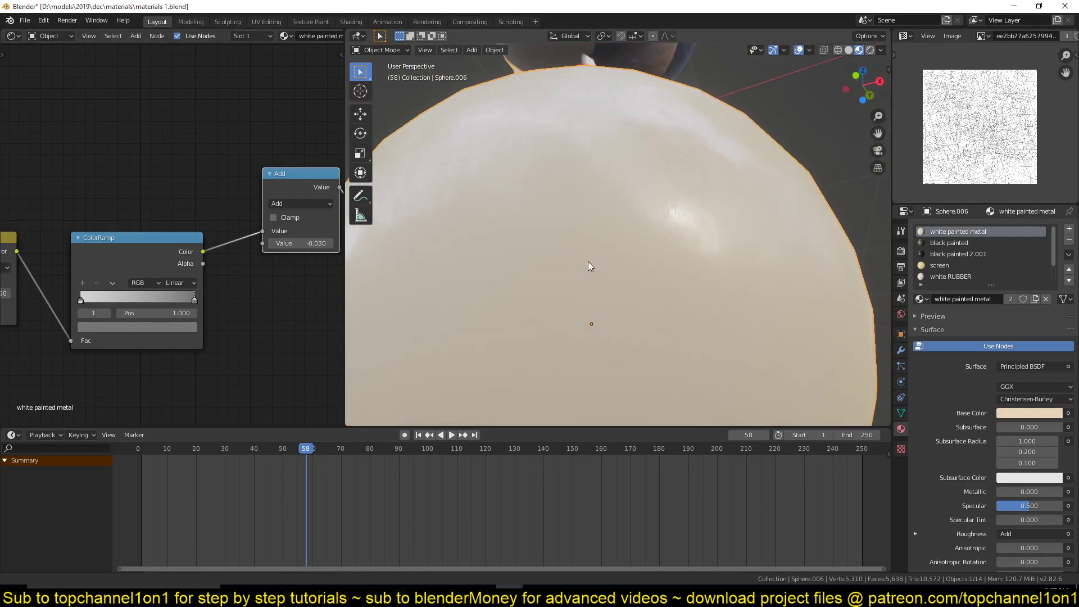
scroll(591, 255, "up", 4)
scroll(225, 281, "down", 2)
scroll(217, 286, "up", 1)
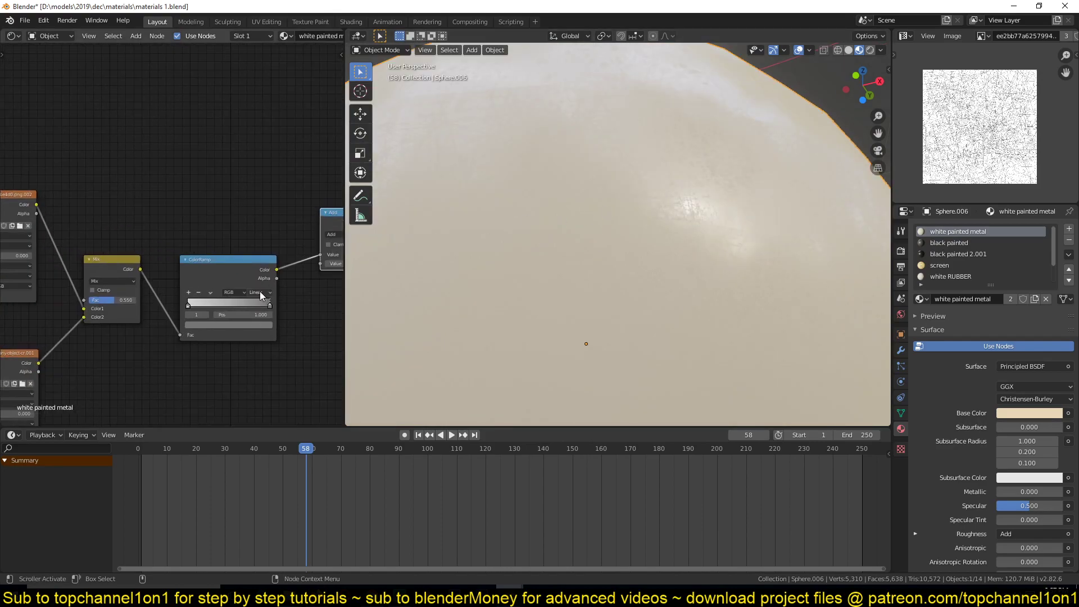
Darken the white painted metal's ColorRamp end stop to near black and set the Add node's value to -0.730.
left_click(245, 332)
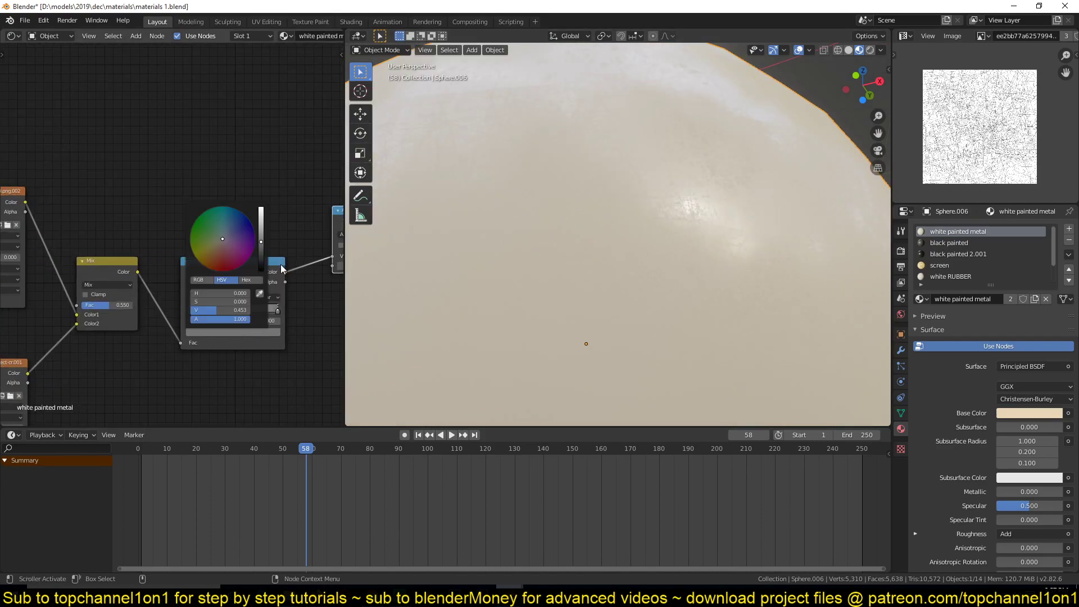
left_click_drag(266, 242, 264, 260)
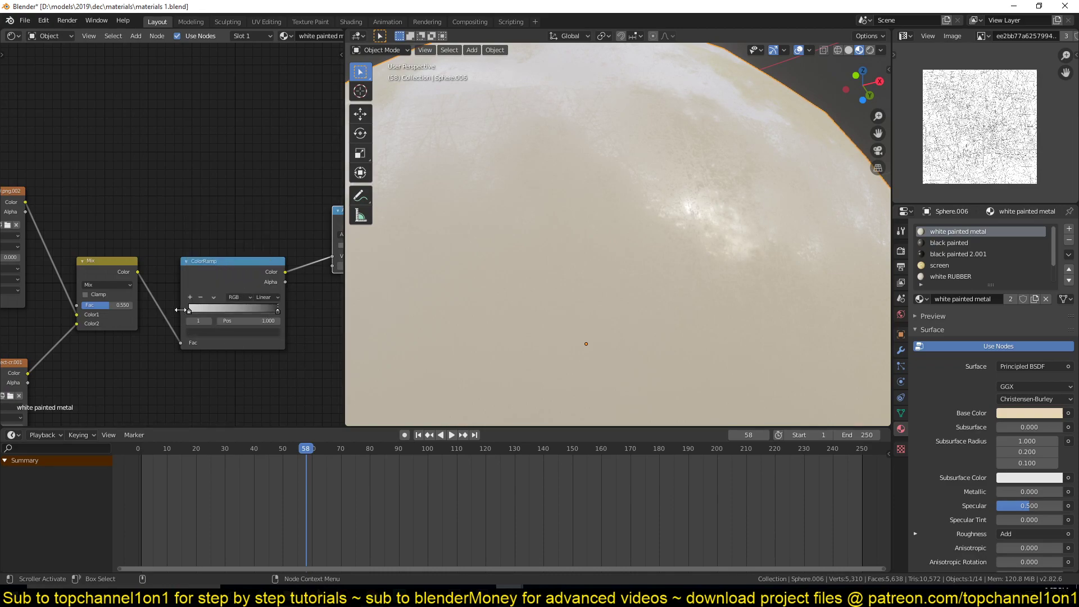
middle_click_drag(272, 293, 247, 307)
mouse_move(226, 304)
left_mouse_down()
mouse_move(239, 303)
mouse_move(217, 303)
left_mouse_up()
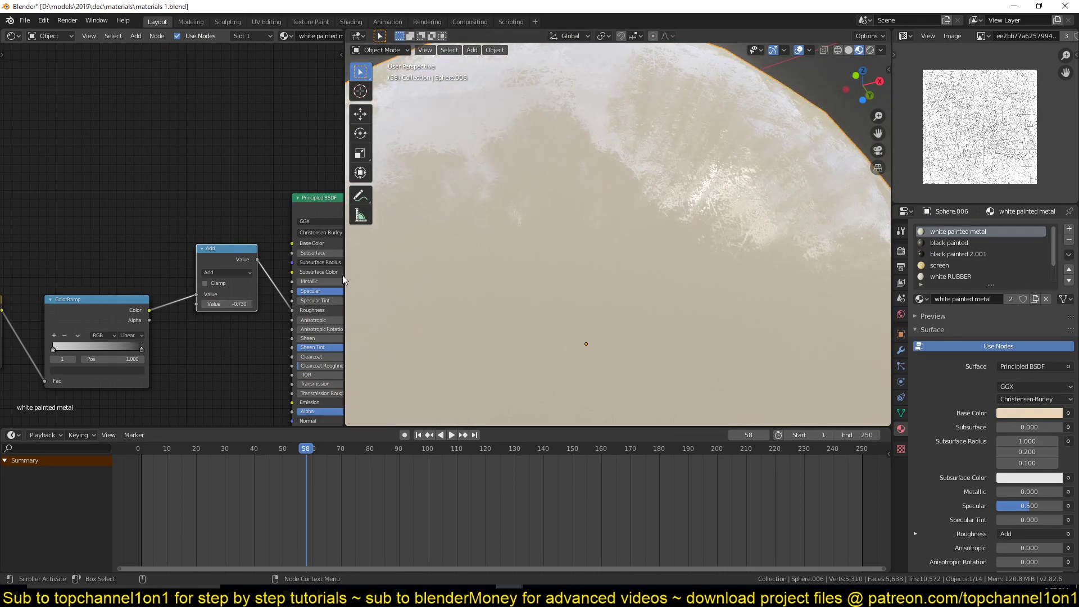
scroll(518, 244, "down", 5)
middle_click_drag(517, 244, 390, 267)
scroll(533, 275, "up", 4)
scroll(534, 275, "down", 2)
scroll(390, 268, "down", 2)
Select the glowing sphere with the screen material and inspect its digit segments.
middle_click_drag(477, 265, 872, 268)
left_click(643, 225)
middle_click_drag(643, 226, 678, 156)
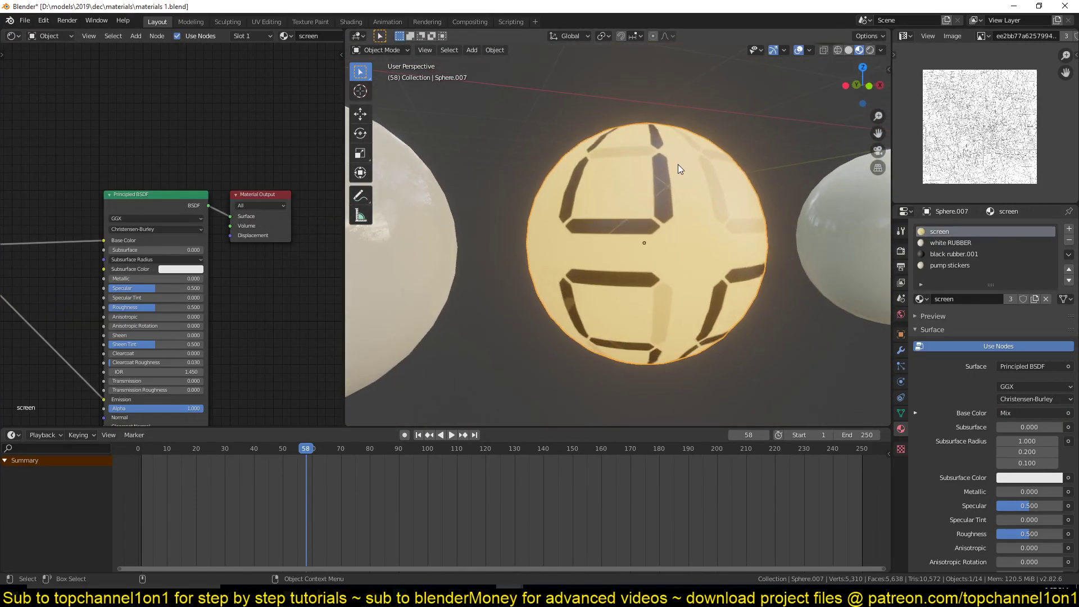
Switch to the Blender window with space movie1.blend and frame the fuel station in the night city.
mouse_move(522, 586)
left_click(571, 544)
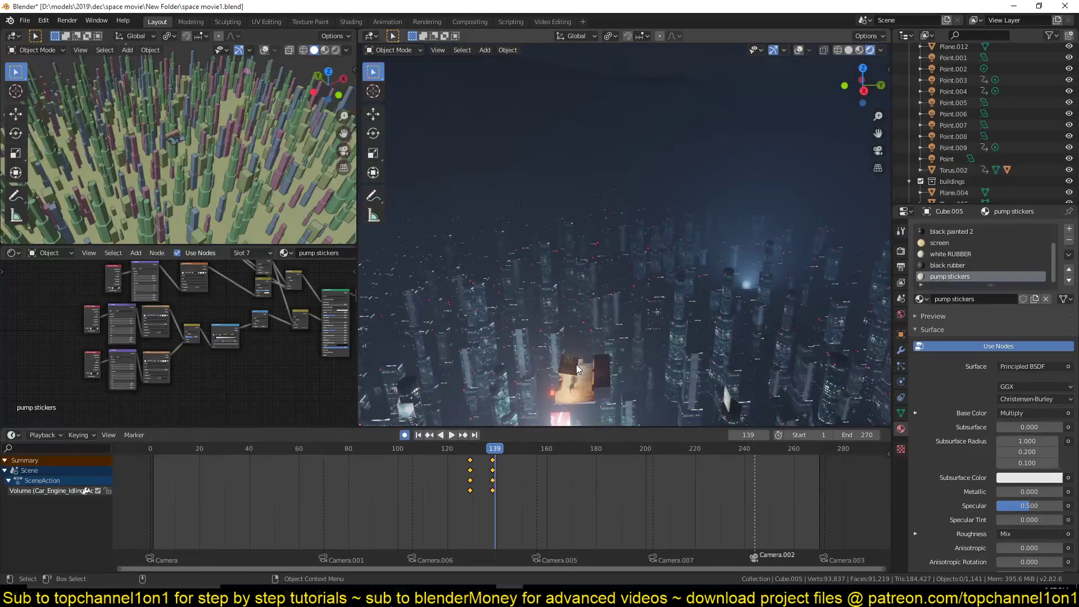
left_click(575, 364)
key("KP_Decimal")
scroll(575, 364, "down", 4)
middle_click_drag(576, 364, 588, 221)
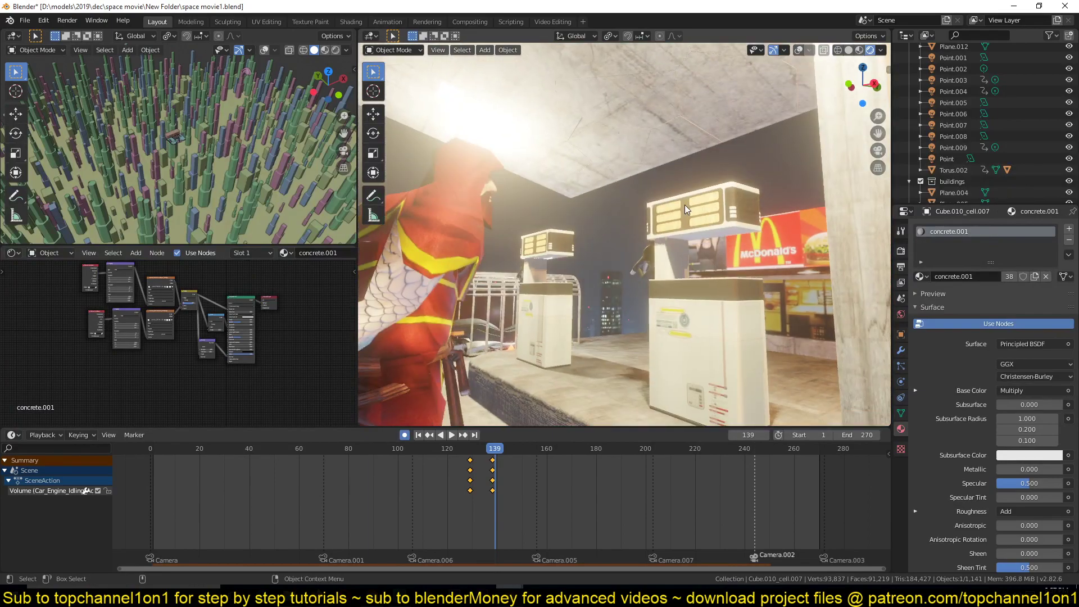
Isolate the fuel pump in local view and examine the screen material on its lit number displays.
left_click(684, 204)
key("KP_Divide")
middle_click_drag(684, 205, 726, 235)
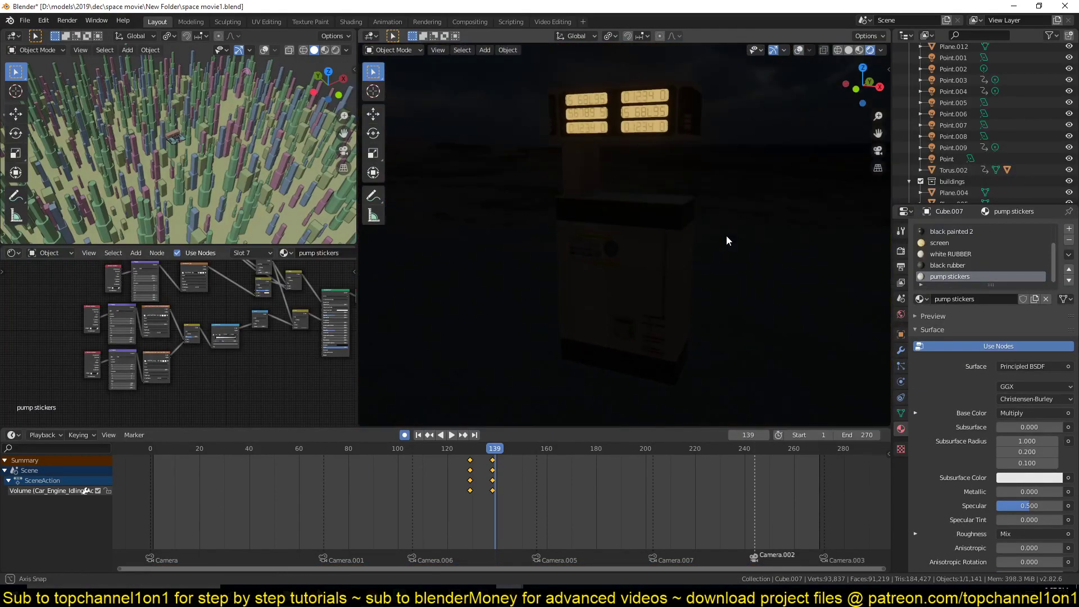
middle_click_drag(687, 110, 675, 172, "shift")
scroll(675, 172, "up", 5)
scroll(635, 204, "down", 1)
scroll(636, 204, "down", 5)
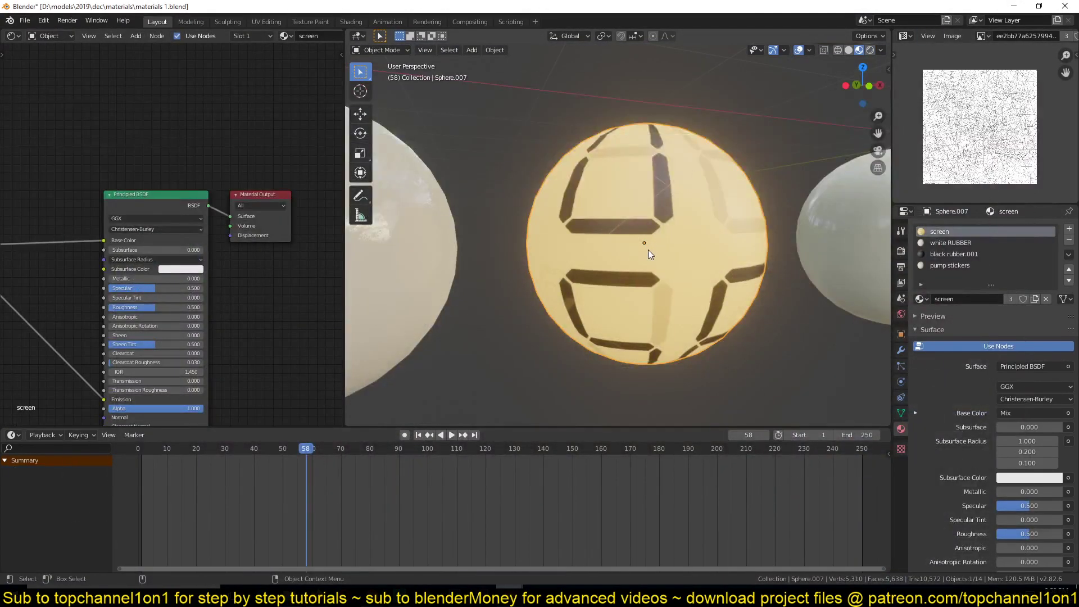
Select the sphere with the pump stickers material and compare it with the fuel pump in the space movie1.blend window.
scroll(648, 249, "down", 3)
left_click(667, 275)
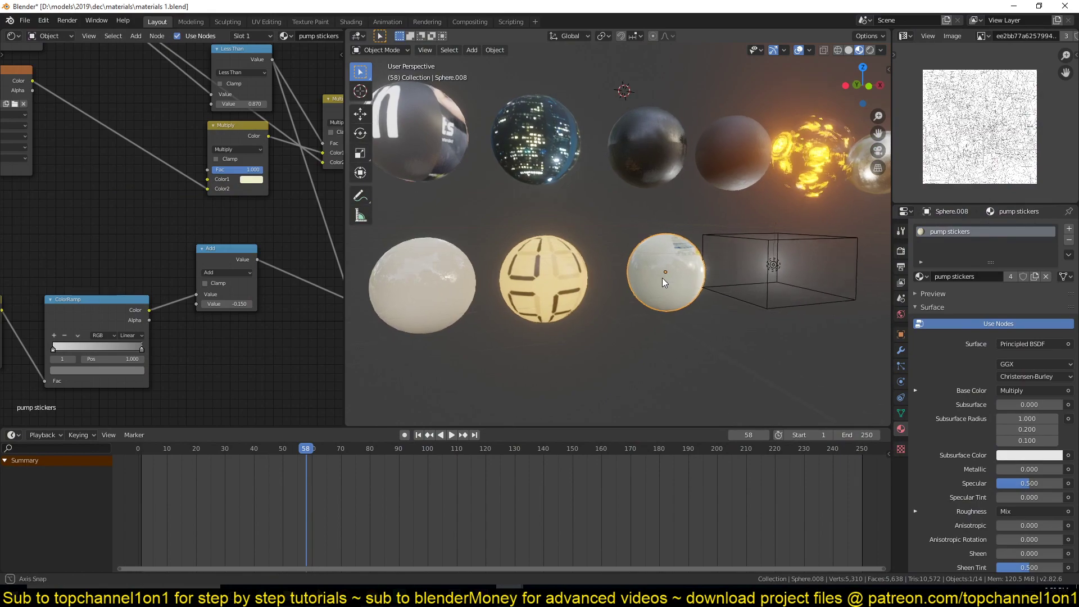
left_click(1013, 6)
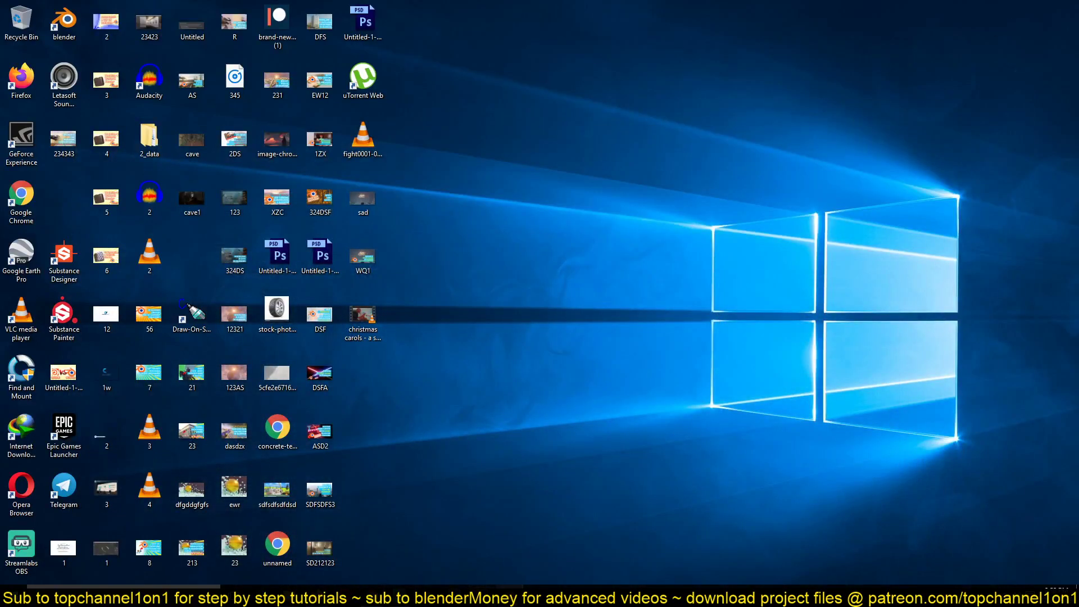
left_click(539, 554)
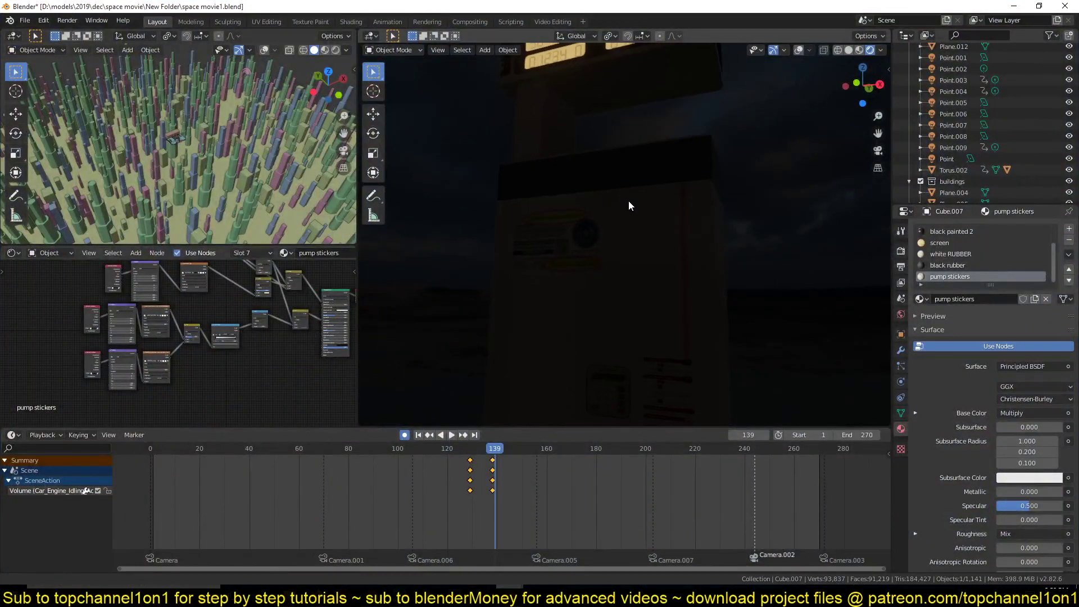
Return to the materials 1.blend window and examine the mapping and image texture nodes of the pump stickers material.
mouse_move(511, 595)
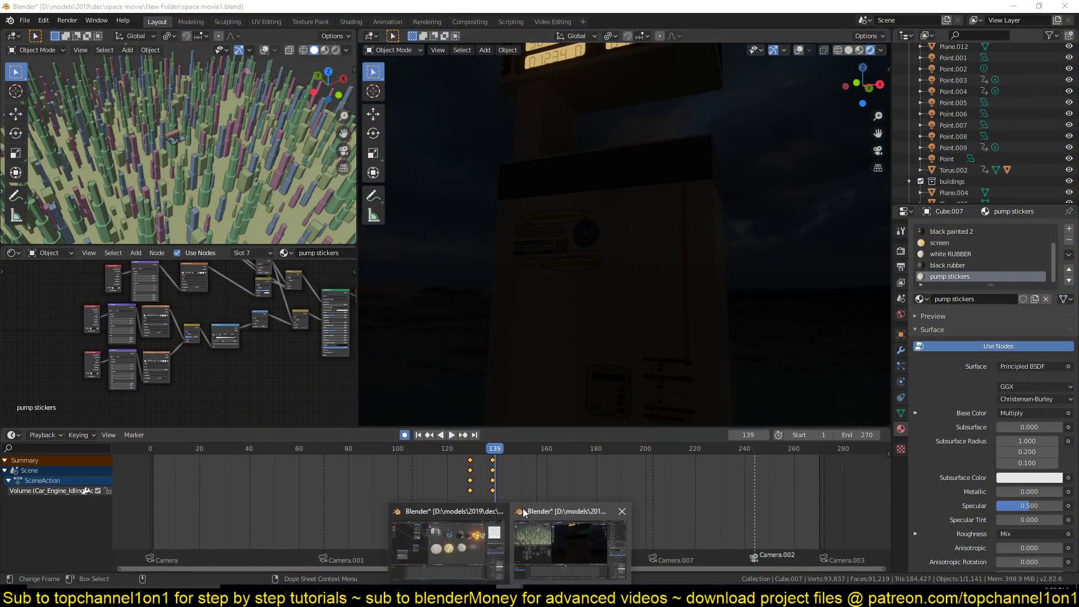
left_click(481, 528)
scroll(540, 277, "down", 3)
scroll(35, 236, "down", 3)
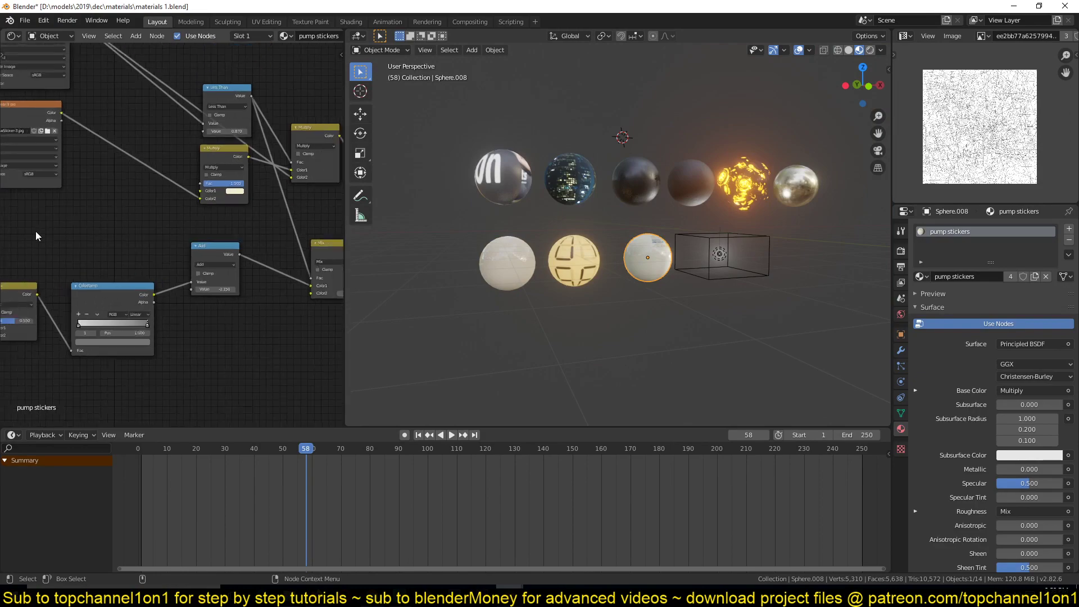
middle_click_drag(36, 236, 208, 296)
scroll(112, 234, "down", 2)
middle_click_drag(112, 234, 219, 188)
scroll(522, 284, "up", 3)
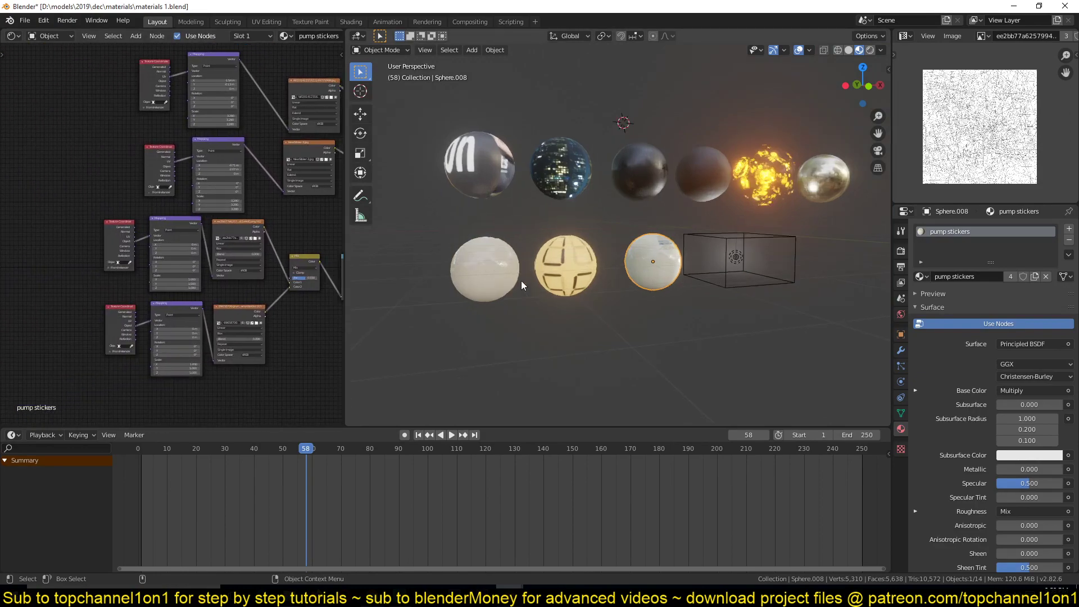
Select the wireframe cube around the light and inspect its Principled Volume node connected to the Volume output.
middle_click_drag(522, 284, 595, 250)
left_click(595, 257)
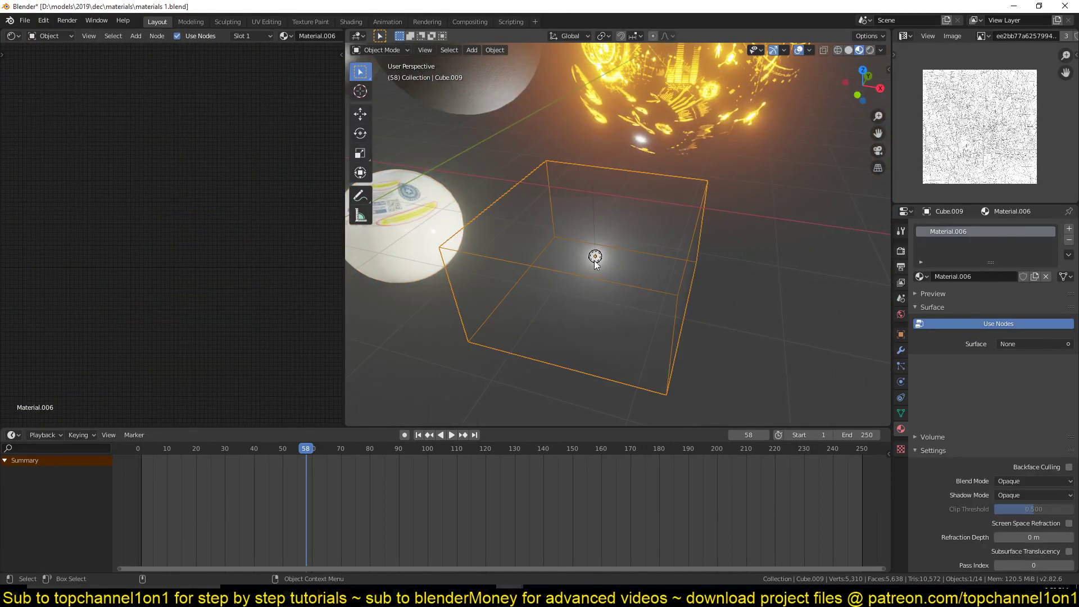
scroll(519, 244, "down", 5)
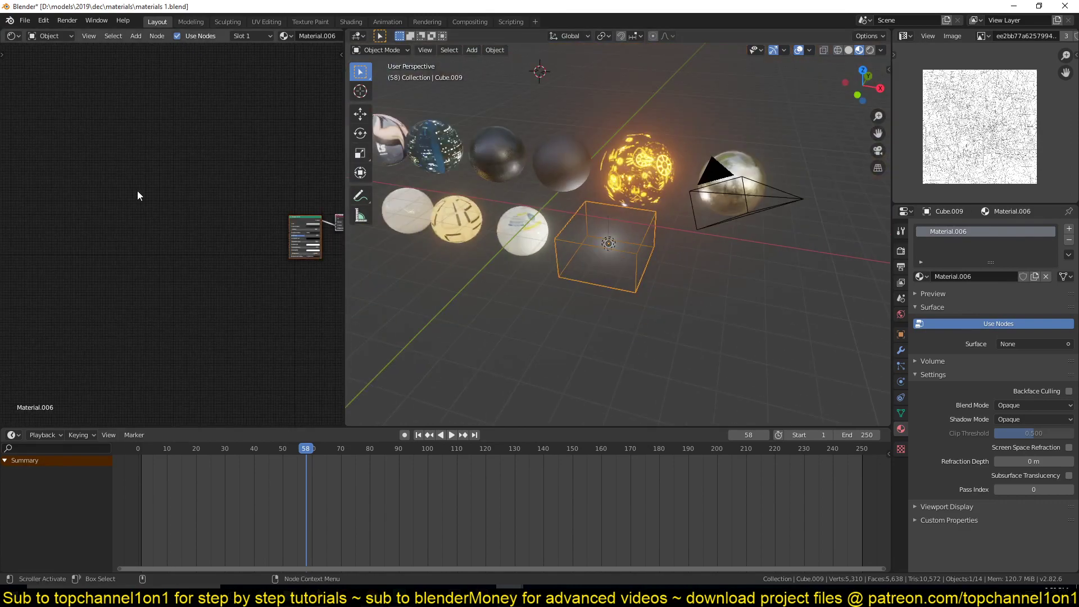
key("Home")
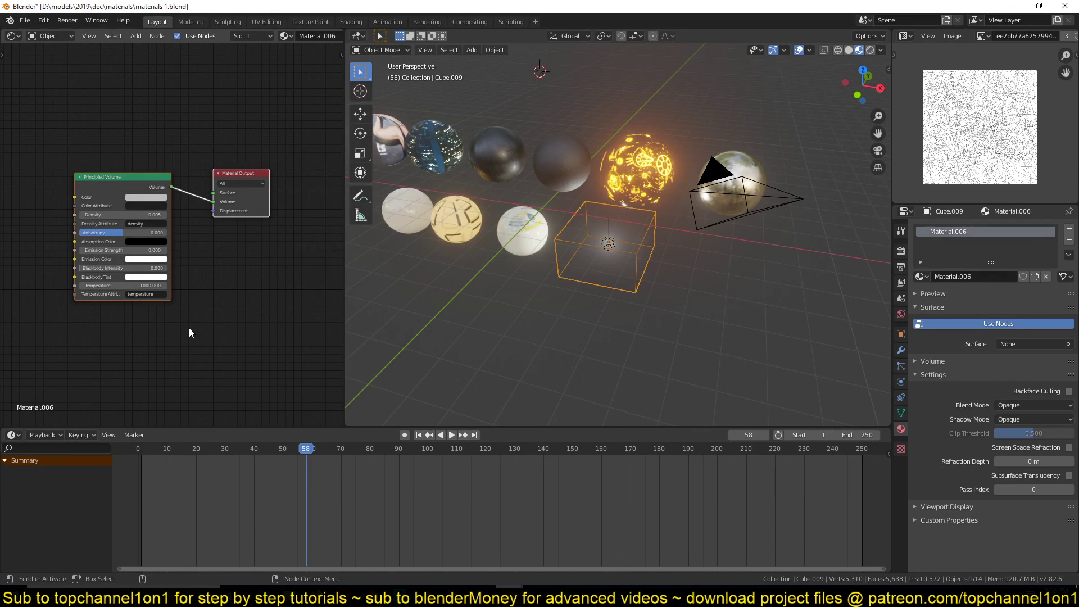
left_click(227, 330)
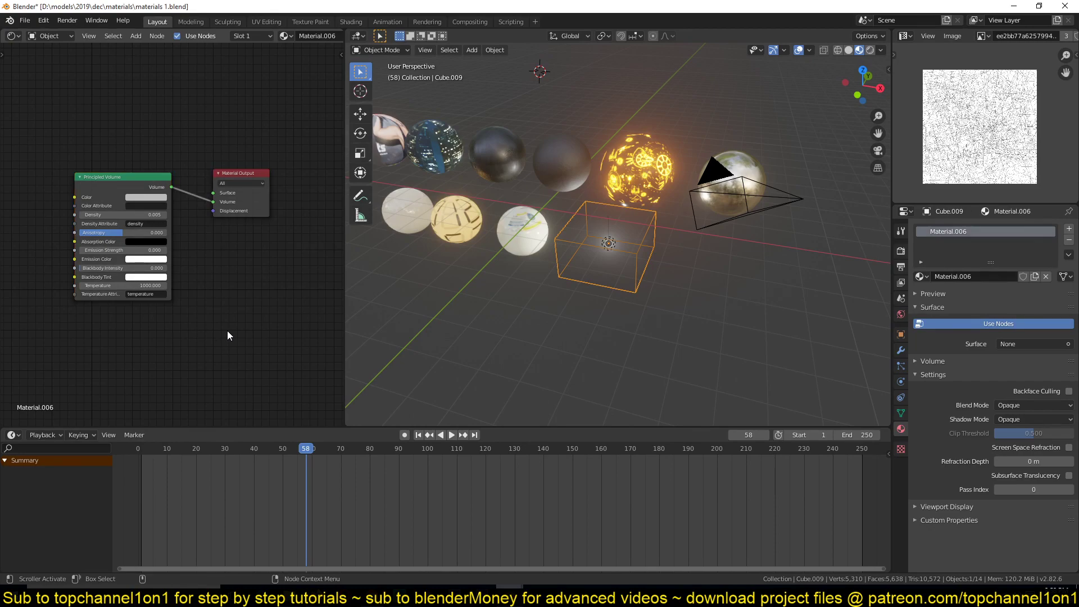
scroll(227, 330, "up", 2)
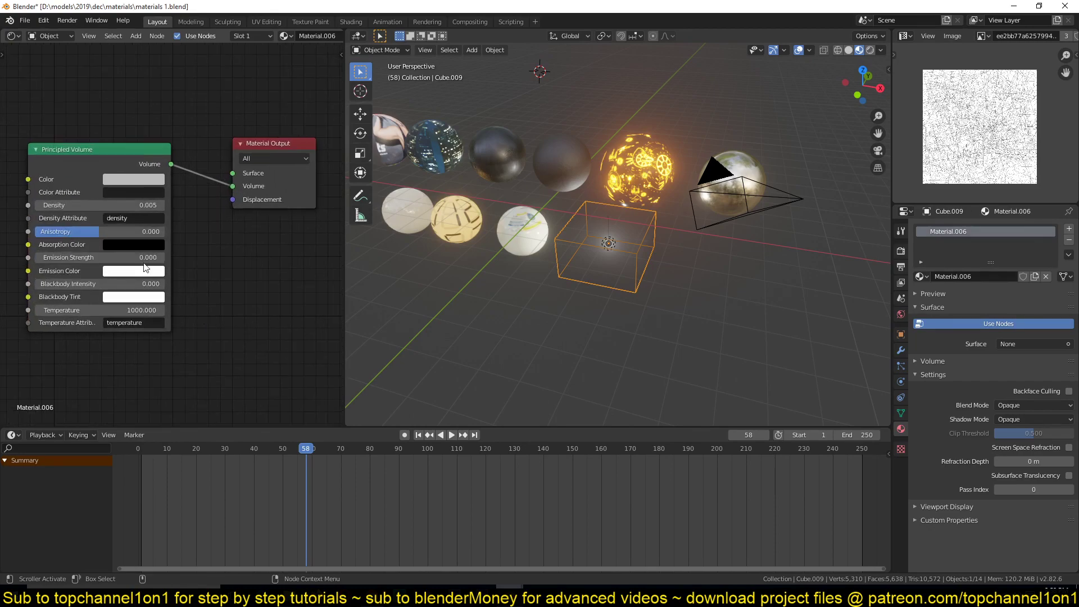
Scale the volume cube up to about six times its size so that it encloses all the material spheres.
left_click(612, 232)
left_click(629, 231)
scroll(643, 258, "down", 2)
key("s")
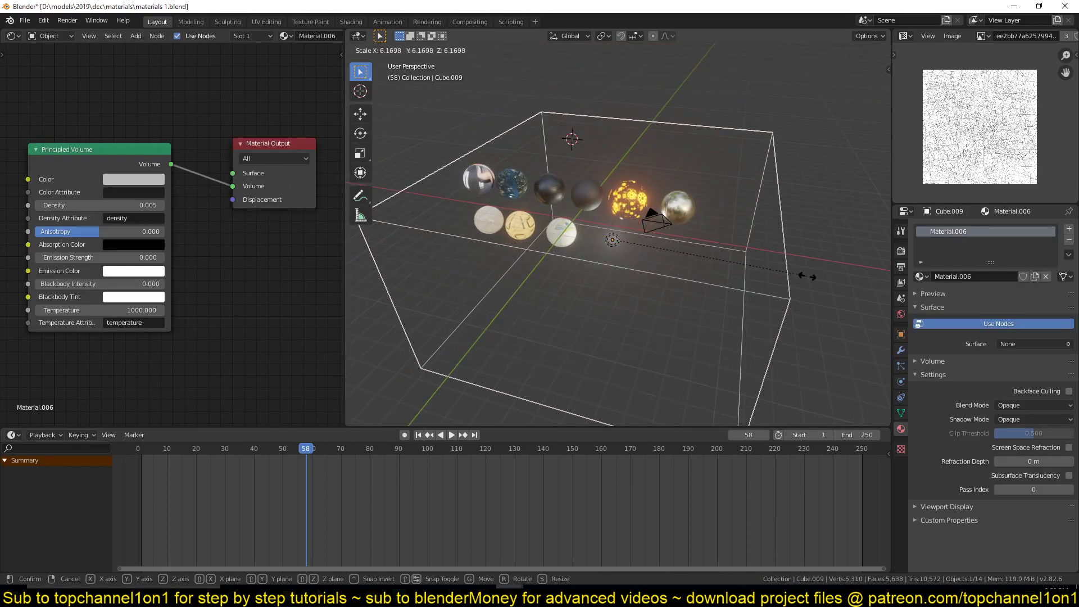
left_click(784, 227)
Duplicate the point light three times, placing copies near the gold sphere, below the lower row, and above the upper row of spheres.
middle_click_drag(672, 236, 646, 229)
left_click(624, 245)
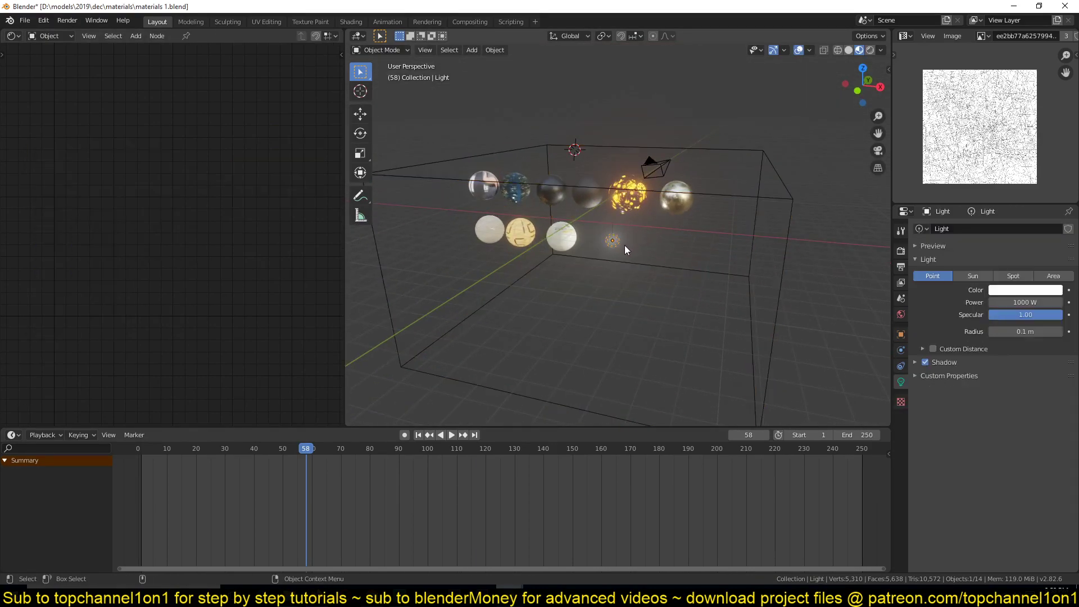
key("shift+d")
left_click(689, 212)
key("shift+d")
left_click(513, 308)
key("shift+d")
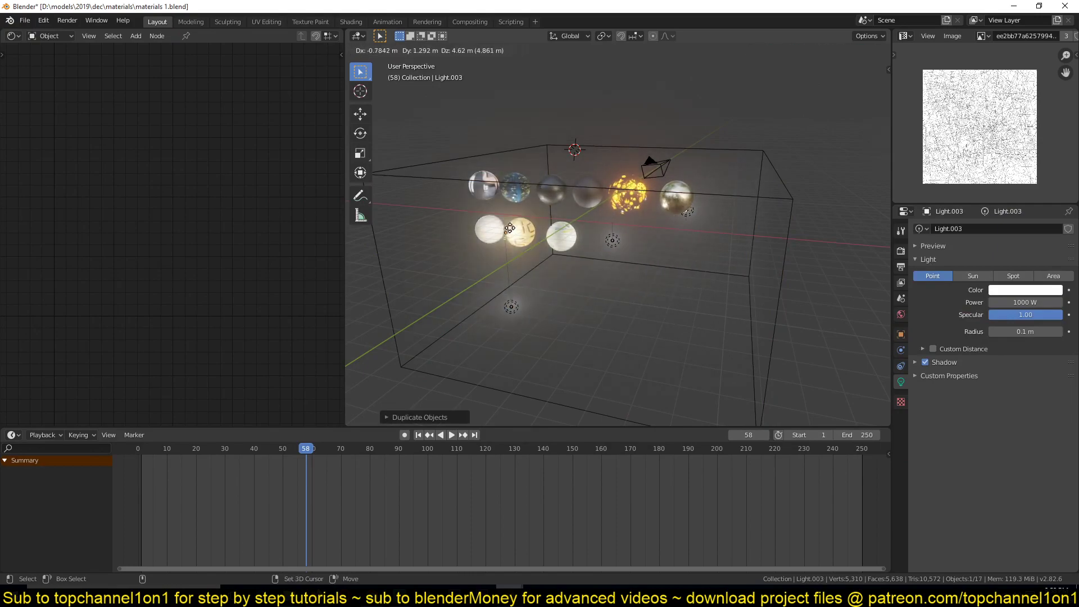
left_click(568, 167)
Convert the light above the upper row of spheres to an Area light with a power of 10000 W.
middle_click_drag(568, 167, 618, 176)
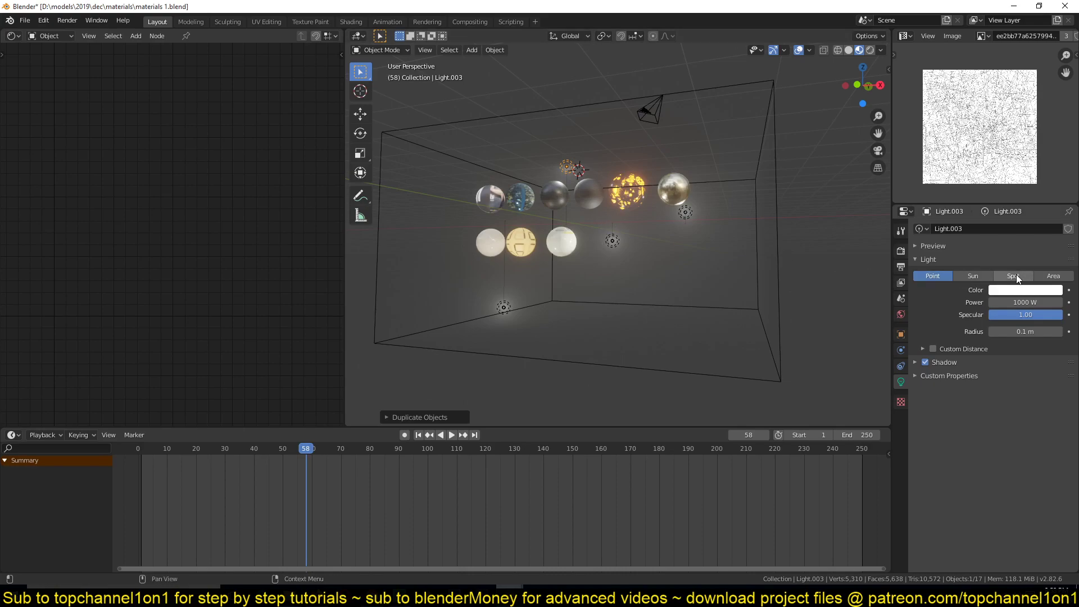
left_click(1046, 276)
left_click(1019, 307)
type("10")
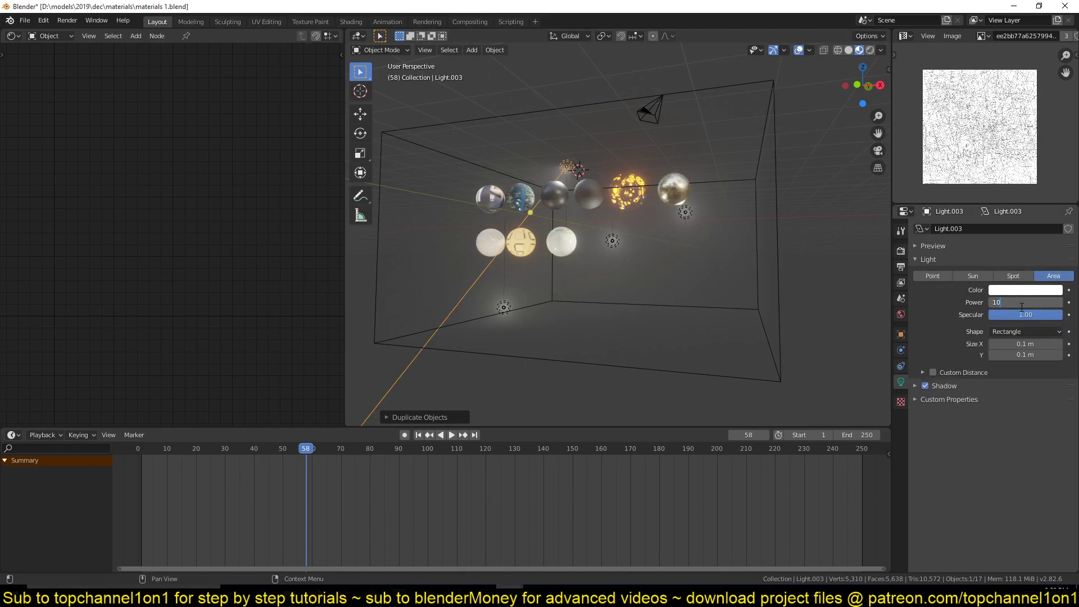
key("Return")
mouse_move(475, 285)
middle_mouse_down()
mouse_move(512, 274)
mouse_move(568, 282)
mouse_move(491, 305)
mouse_move(437, 282)
mouse_move(477, 293)
middle_mouse_up()
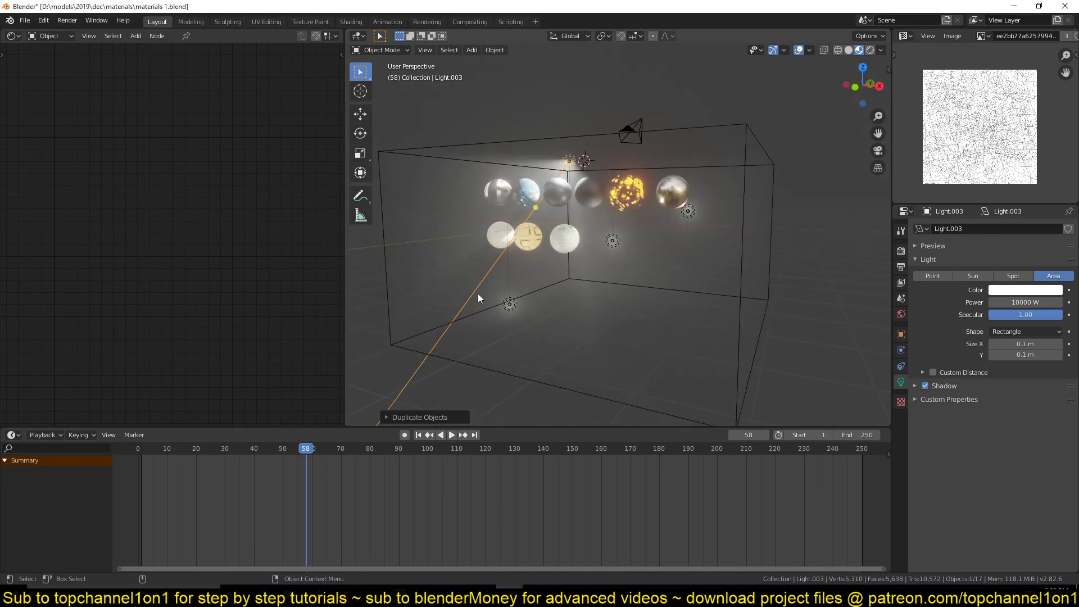
Set the area light's color to light blue with hue 0.549 and saturation 0.658.
left_click(1026, 290)
left_click(993, 156)
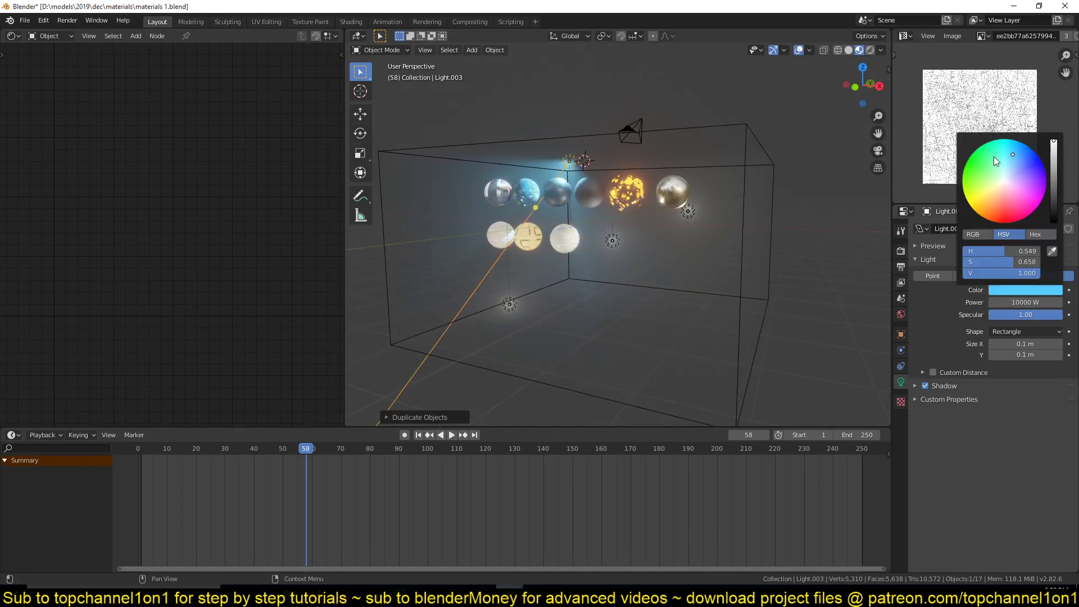
middle_click_drag(504, 250, 541, 257)
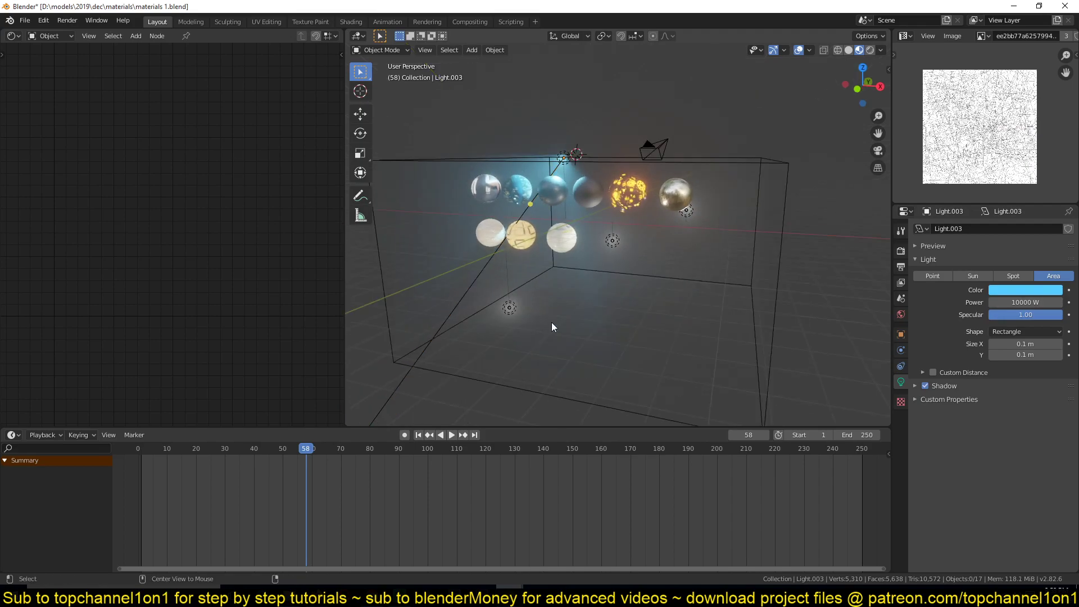
Switch to space movie1.blend, leave the fuel pump's local view and survey the fuel station in the foggy night city.
mouse_move(522, 550)
left_click(557, 531)
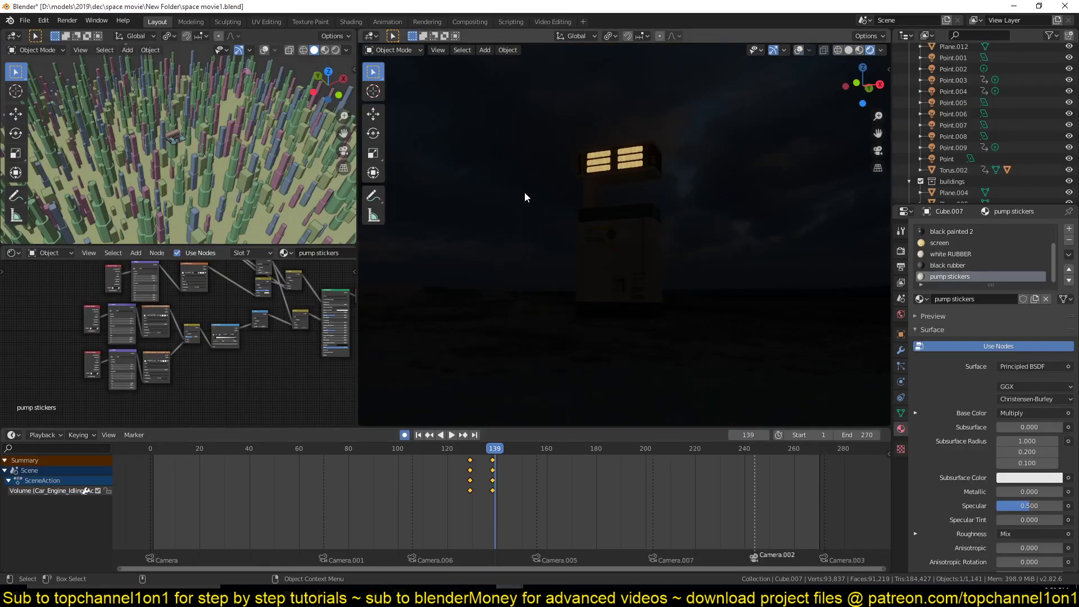
key("KP_Divide")
scroll(524, 191, "down", 8)
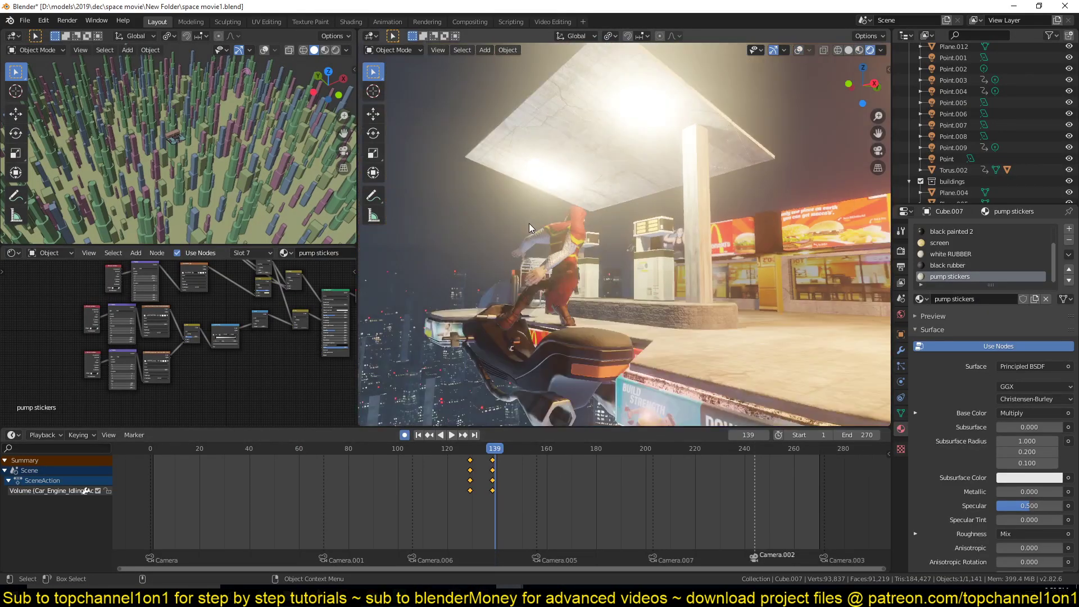
middle_click_drag(529, 225, 710, 204)
scroll(611, 109, "down", 4)
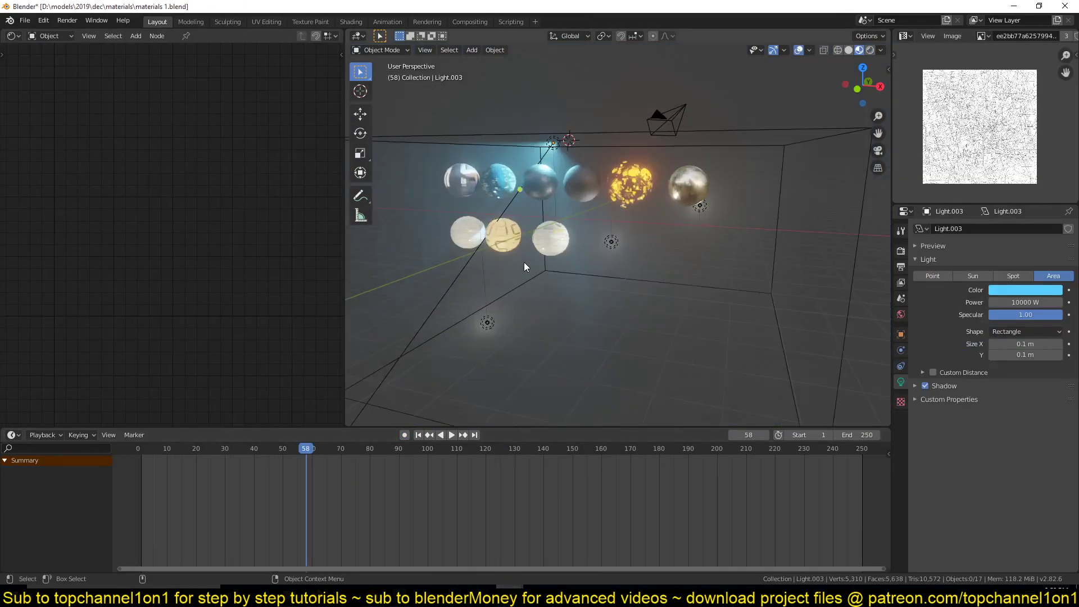
Examine the lit volume around the spheres and compare it with the fog over the city in space movie1.blend.
scroll(523, 261, "up", 3)
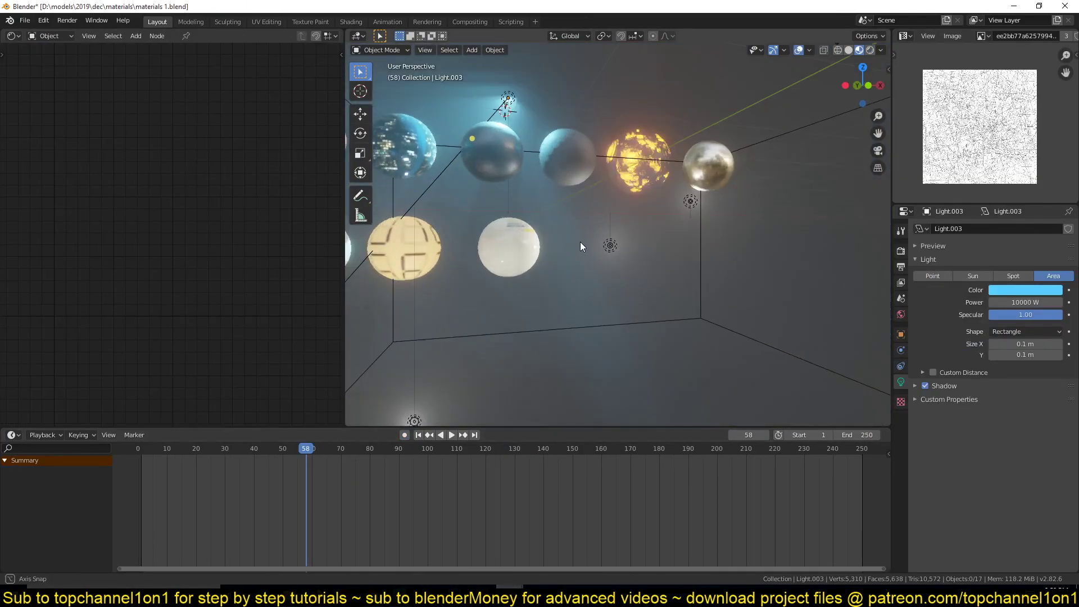
scroll(558, 274, "down", 5)
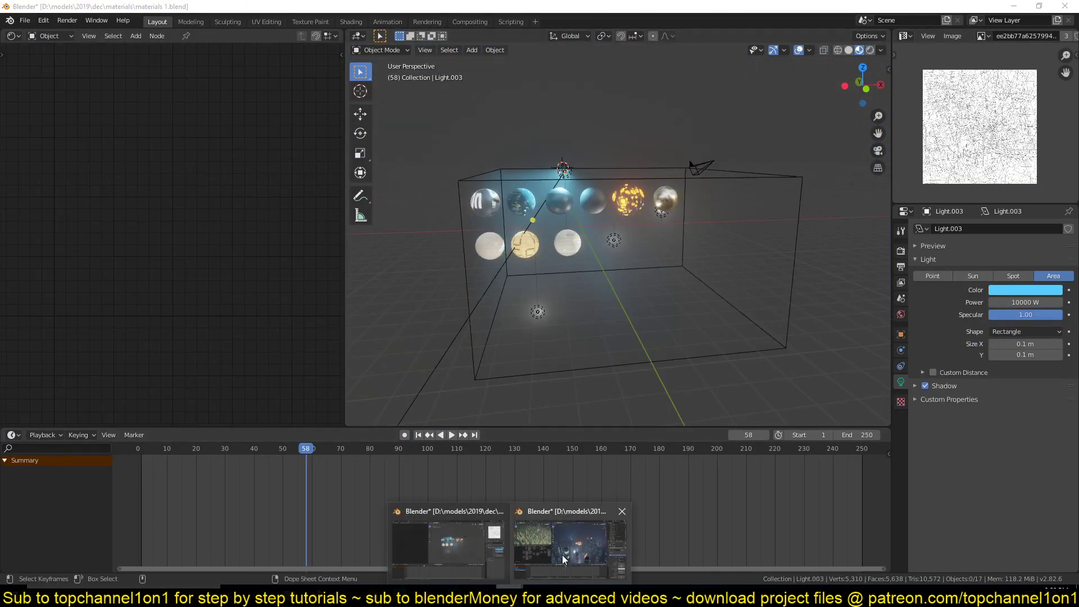
left_click(565, 554)
Switch back to materials 1.blend and recolor the glowing HUD glass sphere by setting its Mix node's Color2 to light blue.
mouse_move(510, 593)
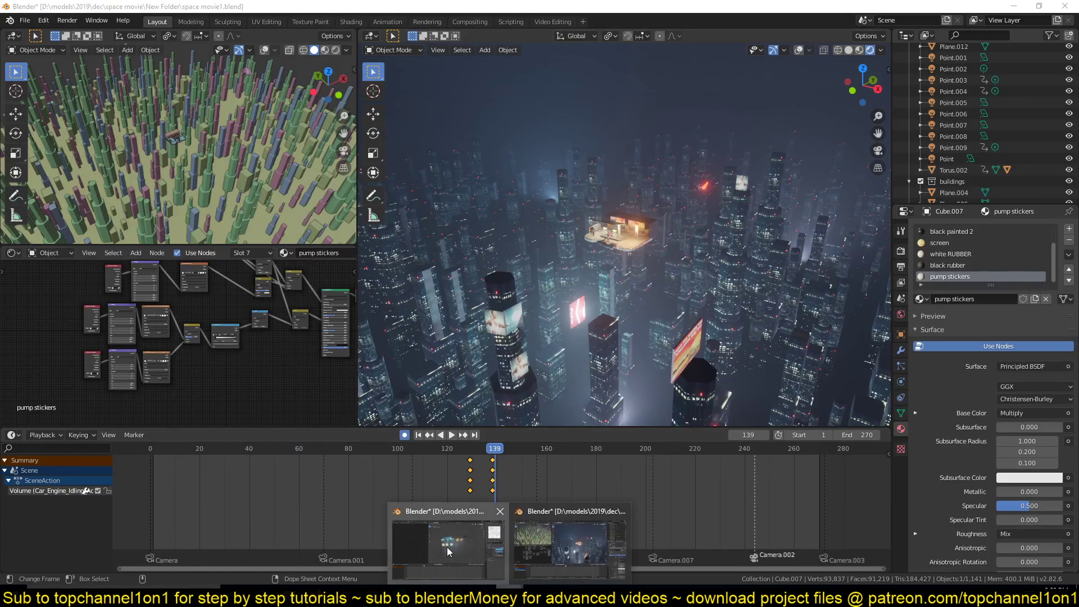
left_click(484, 550)
scroll(572, 280, "up", 4)
middle_click_drag(572, 280, 494, 264)
middle_click_drag(585, 184, 566, 265, "shift")
scroll(566, 265, "up", 3)
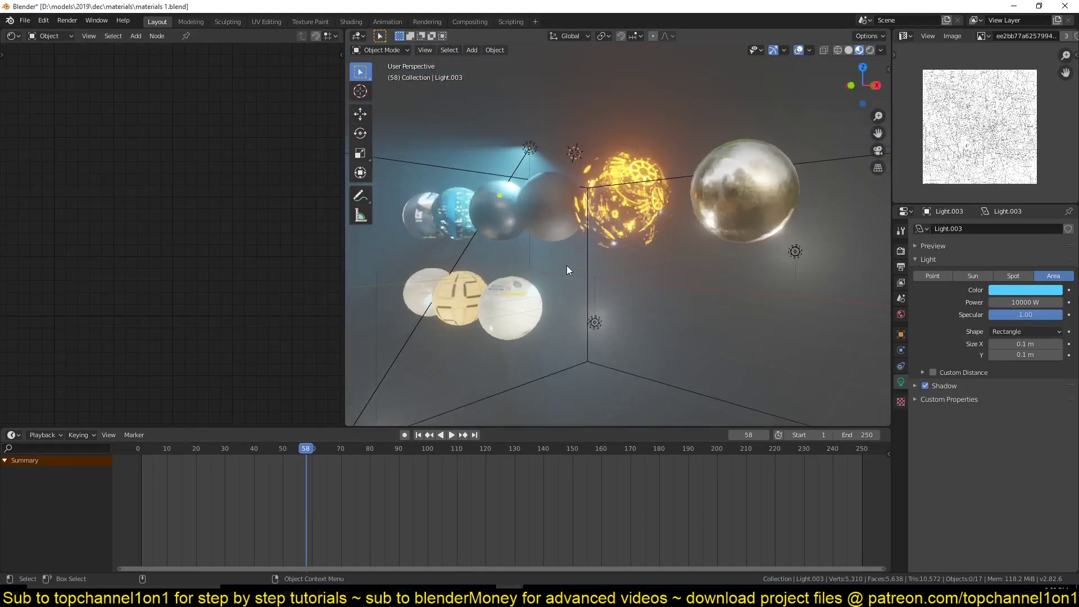
left_click(642, 143)
scroll(125, 305, "up", 1)
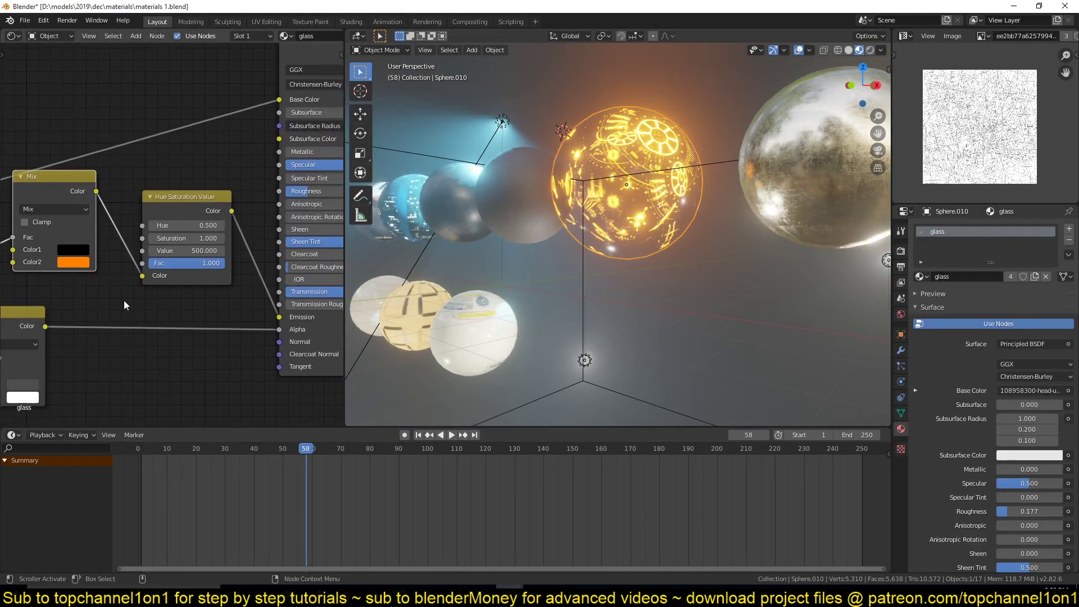
left_click(79, 267)
left_click(121, 105)
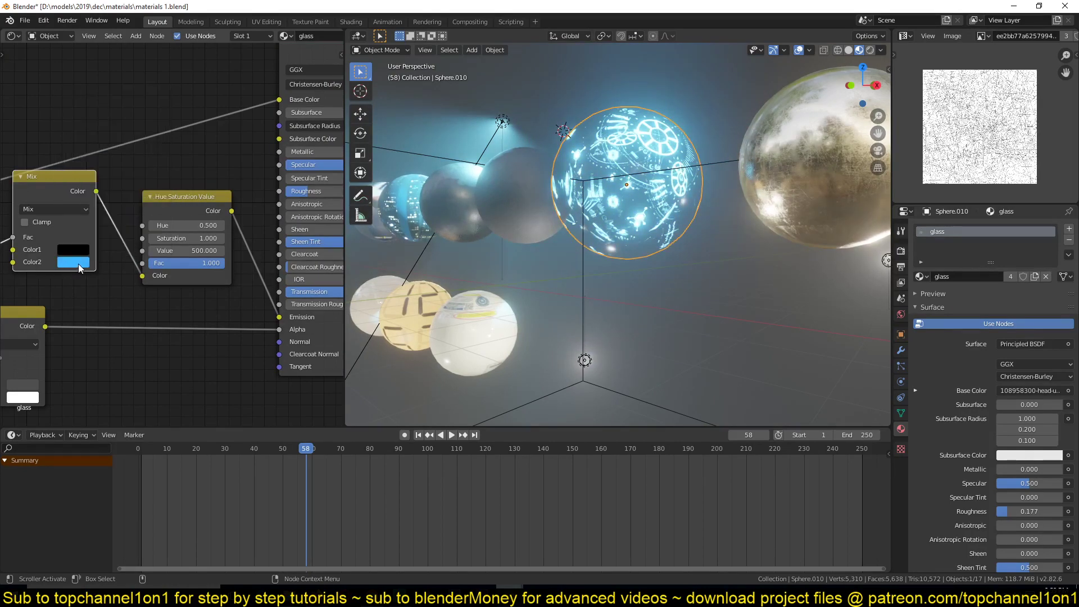
Set the glass material's Hue Saturation Value node to a Value of 100.
left_click(210, 252)
type("100")
key("Return")
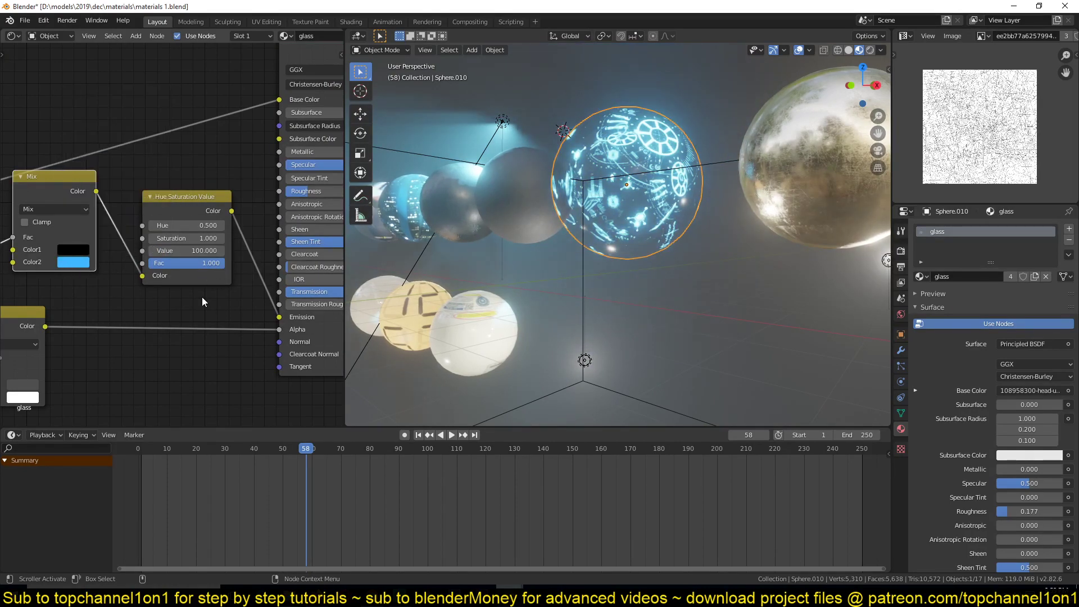
scroll(635, 257, "down", 3)
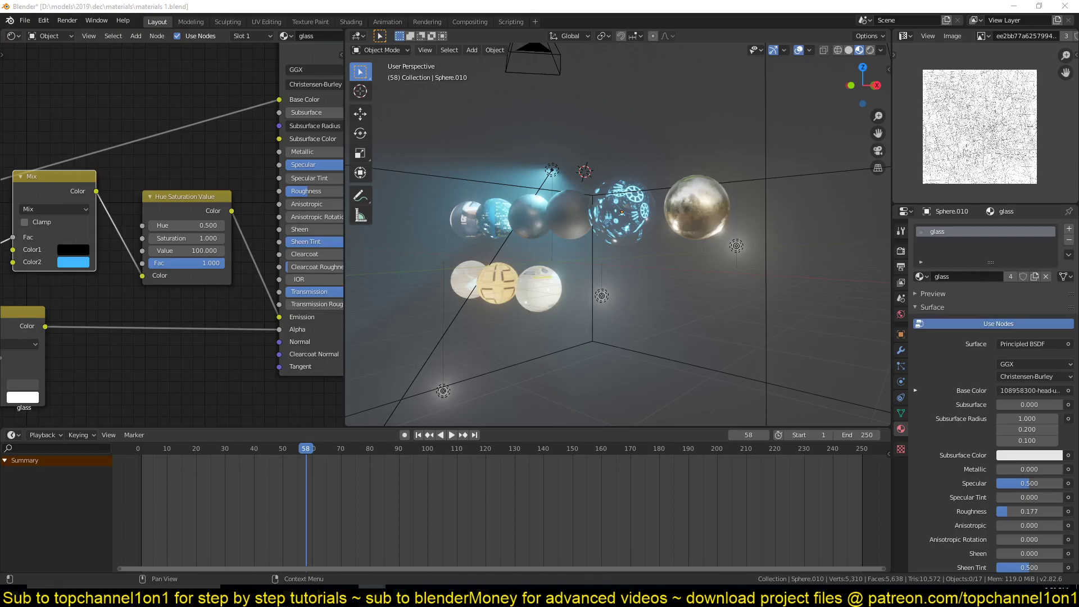
Switch to the browser and look through the uploads on the TopChannel1on1 YouTube videos page.
left_click(372, 595)
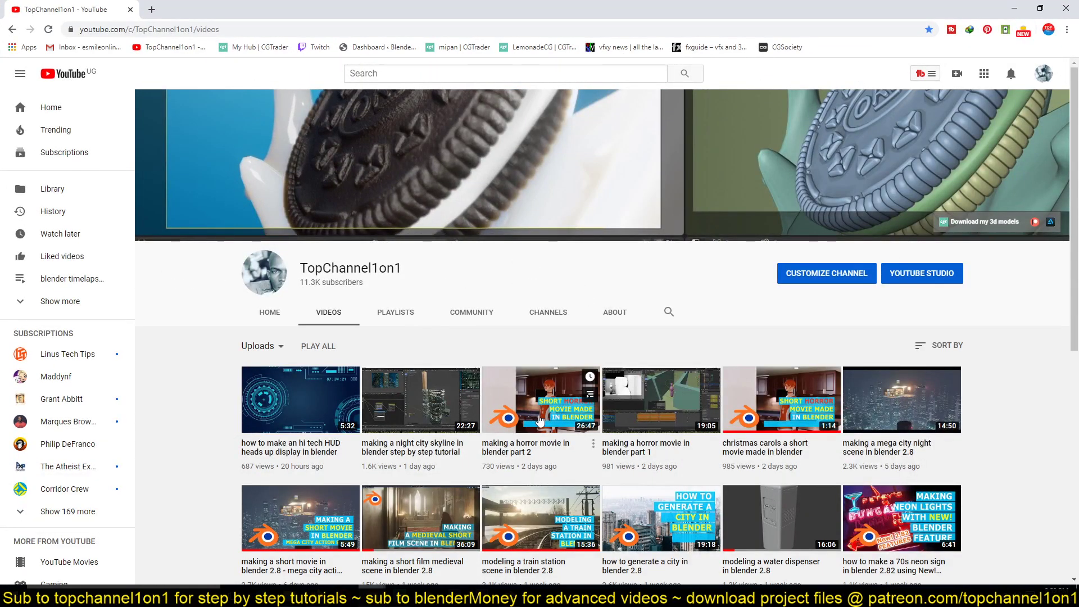
scroll(539, 420, "down", 2)
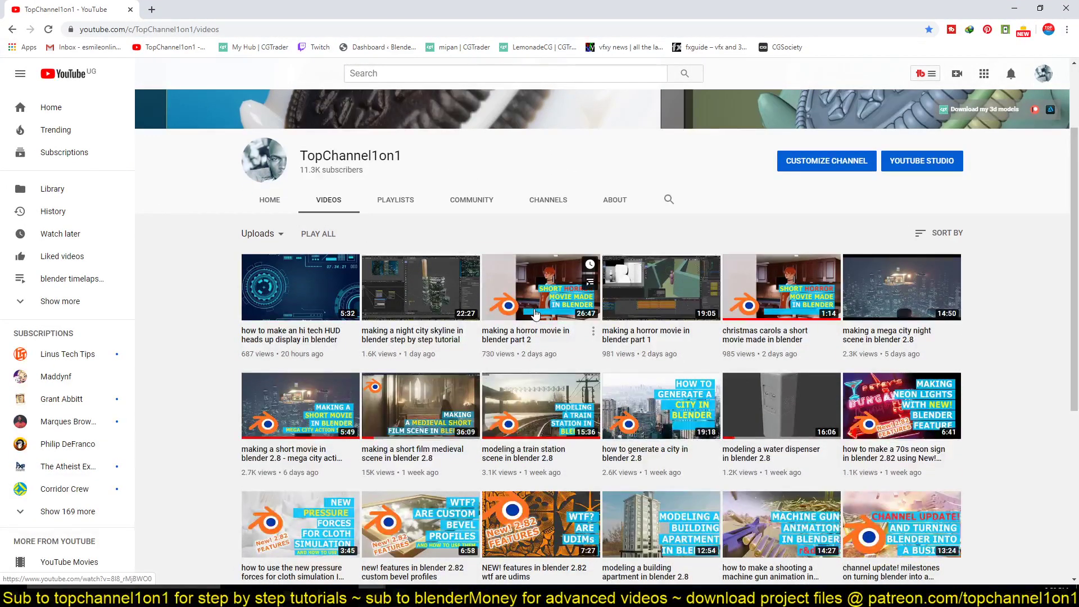
scroll(534, 314, "down", 2)
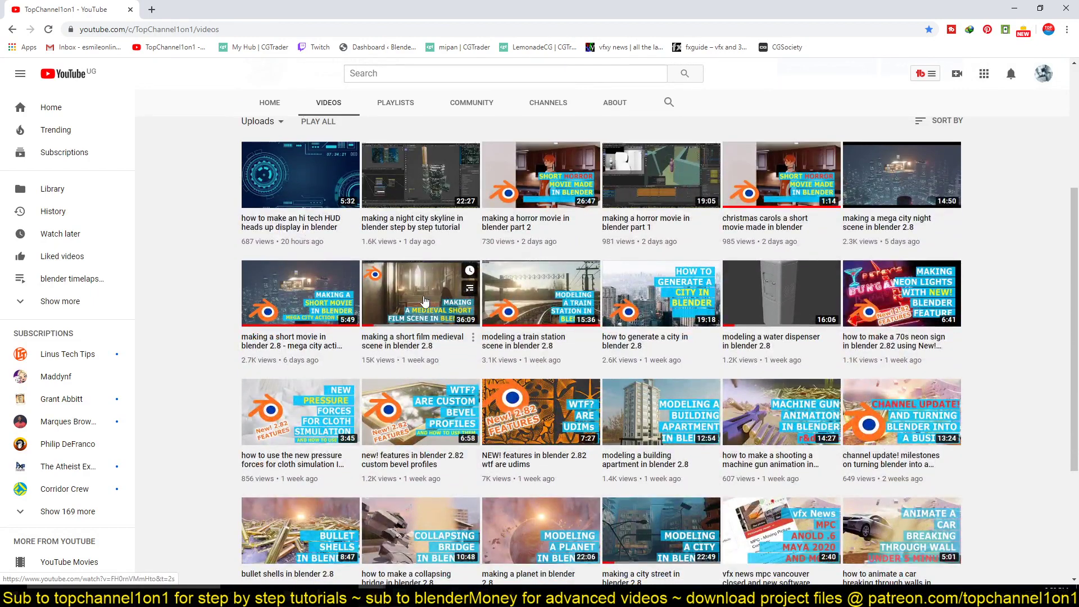